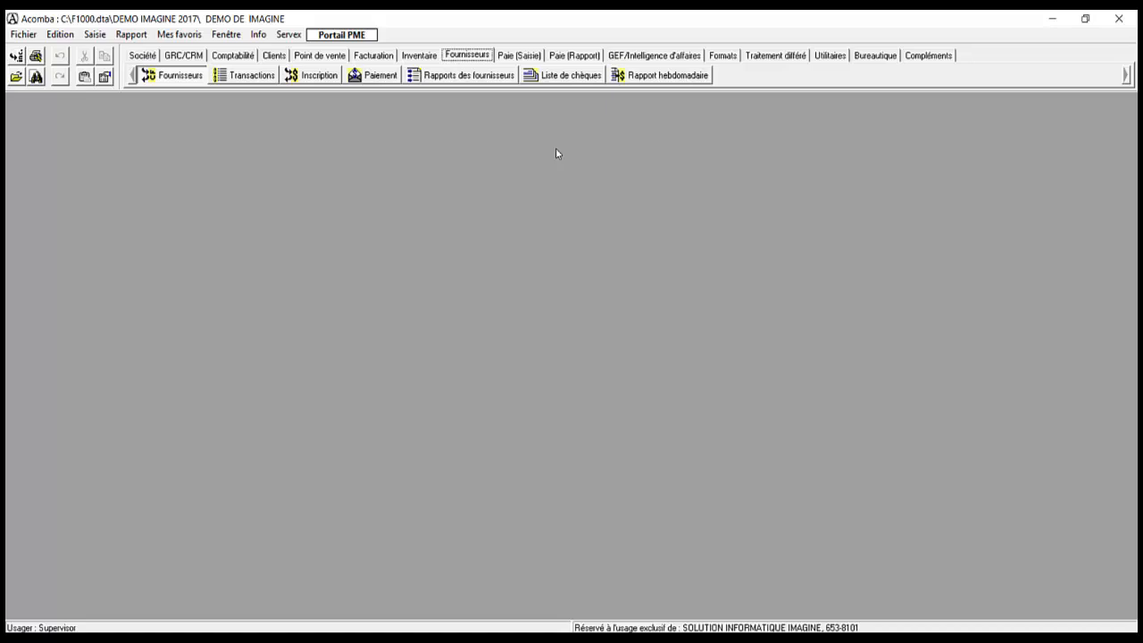
Step: Select Gestion Comptable Lapointe at the top of the supplier list and open its record
key(Up)
key(Up)
key(Up)
key(Up)
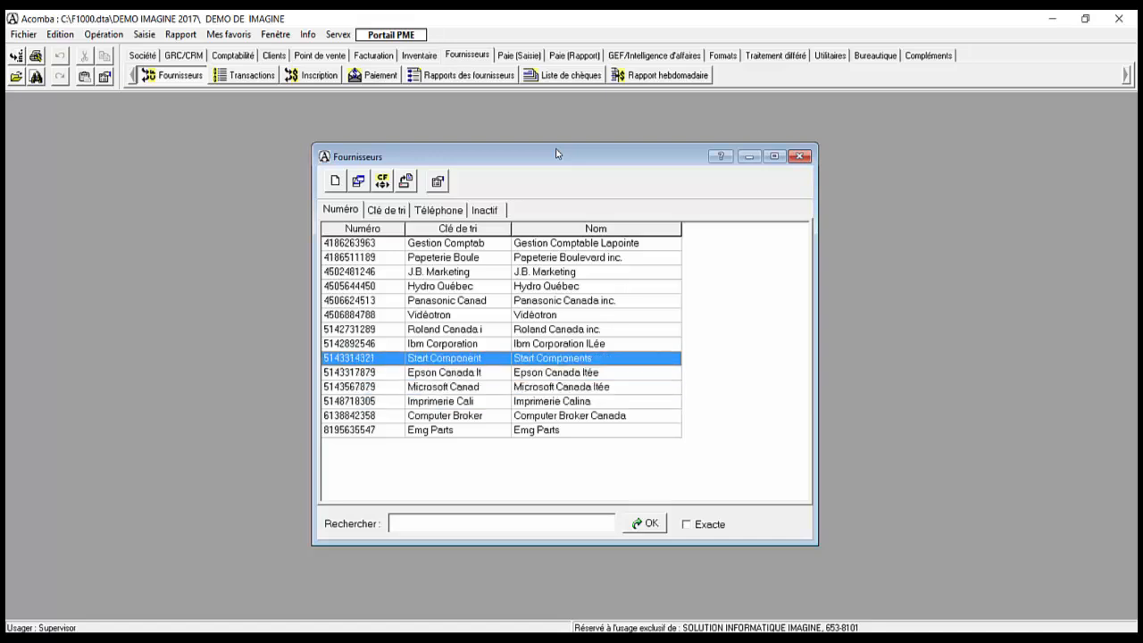
key(Up)
key(Up)
key(Up)
key(Down)
key(Down)
key(Down)
key(Down)
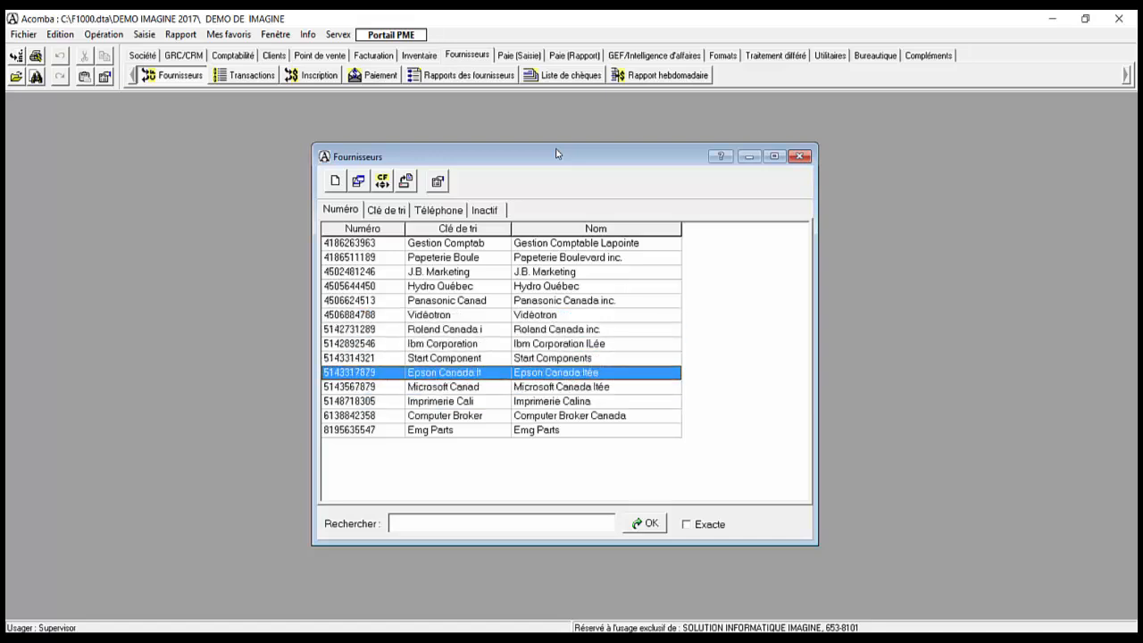
key(Up)
key(Up)
key(Up)
key(Up)
key(Up)
key(Up)
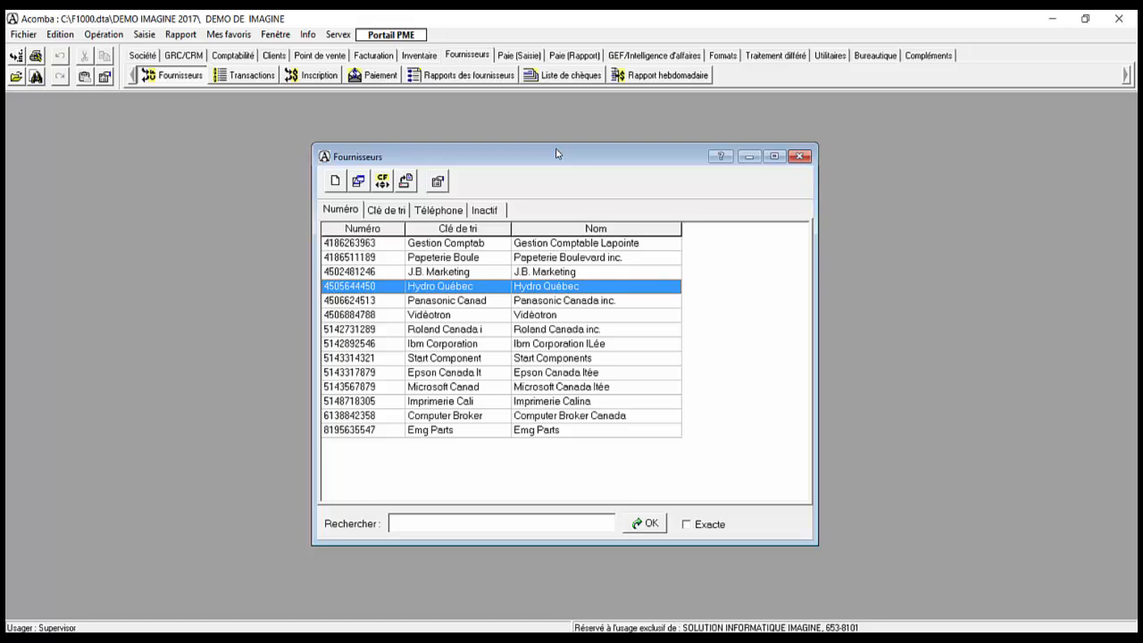
key(Up)
key(Up)
key(Up)
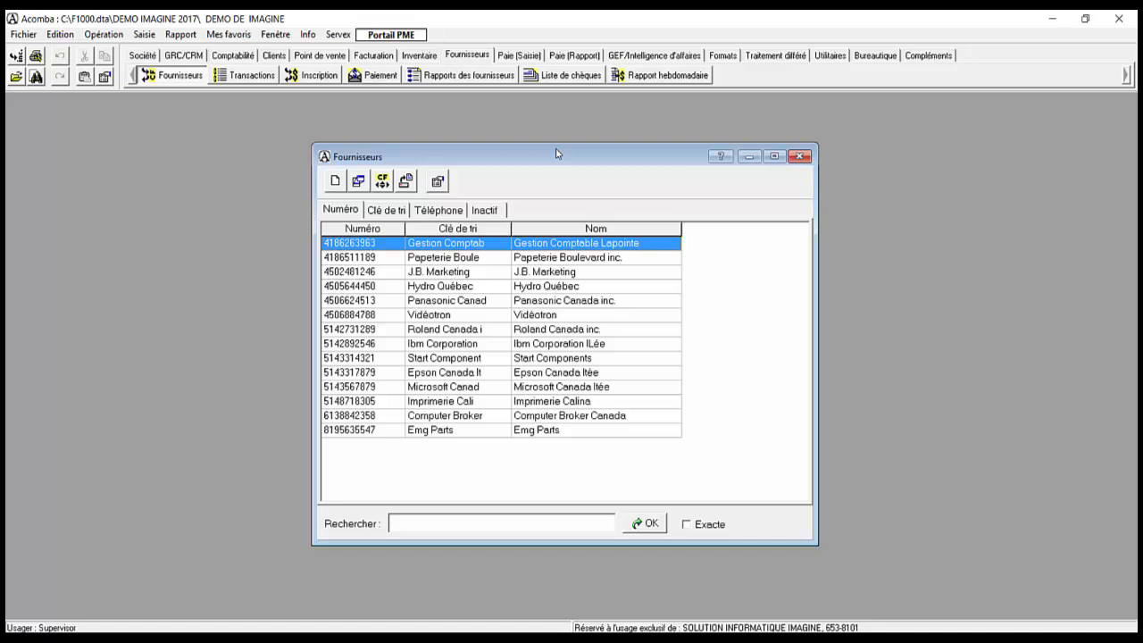
key(Return)
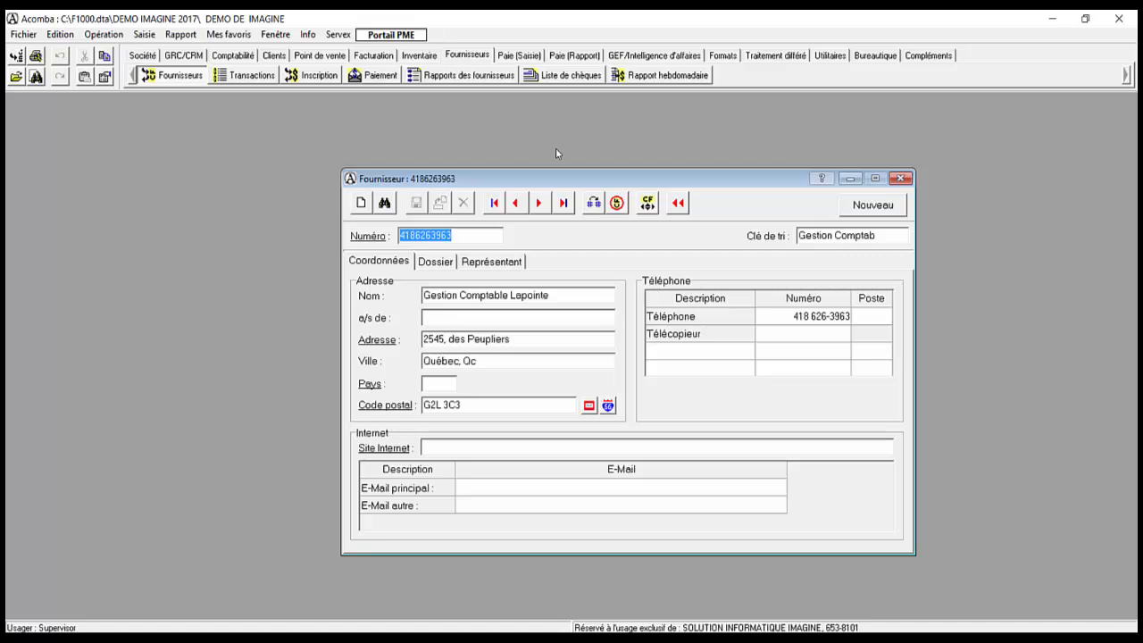
Step: Add a new Téléphone row labelled 'cel' holding the supplier's cell phone number
key(Tab)
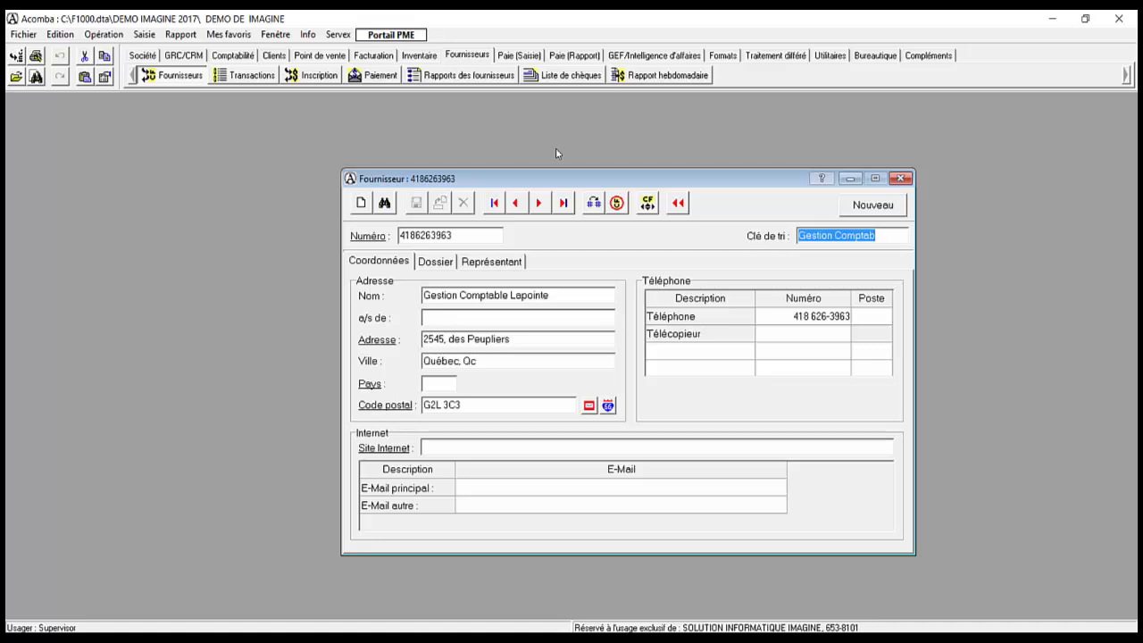
key(Tab)
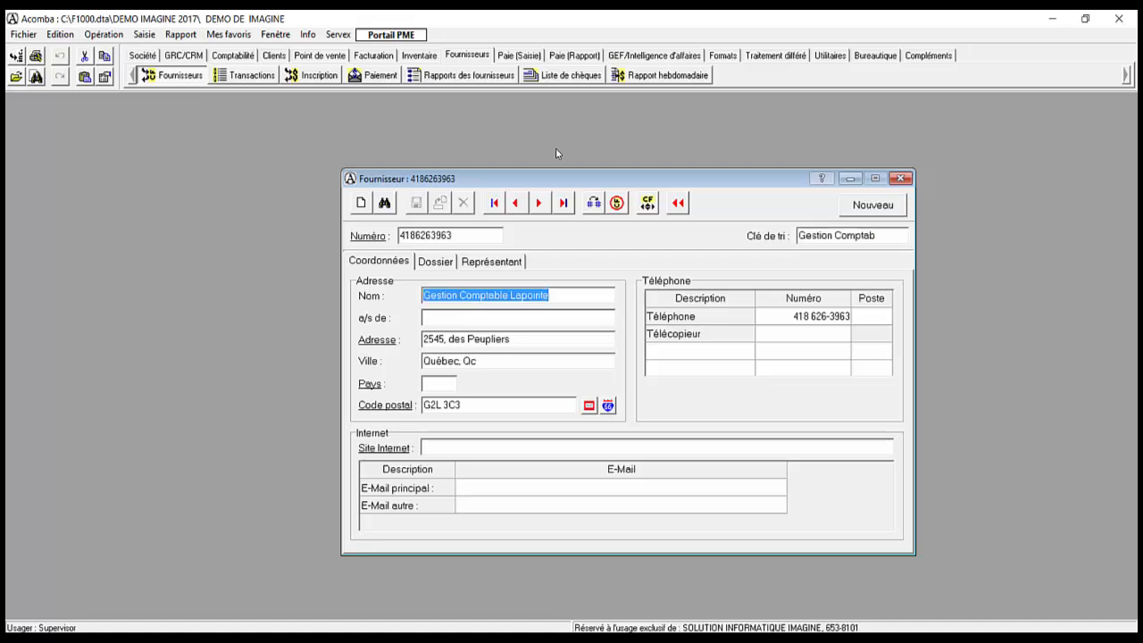
key(Tab)
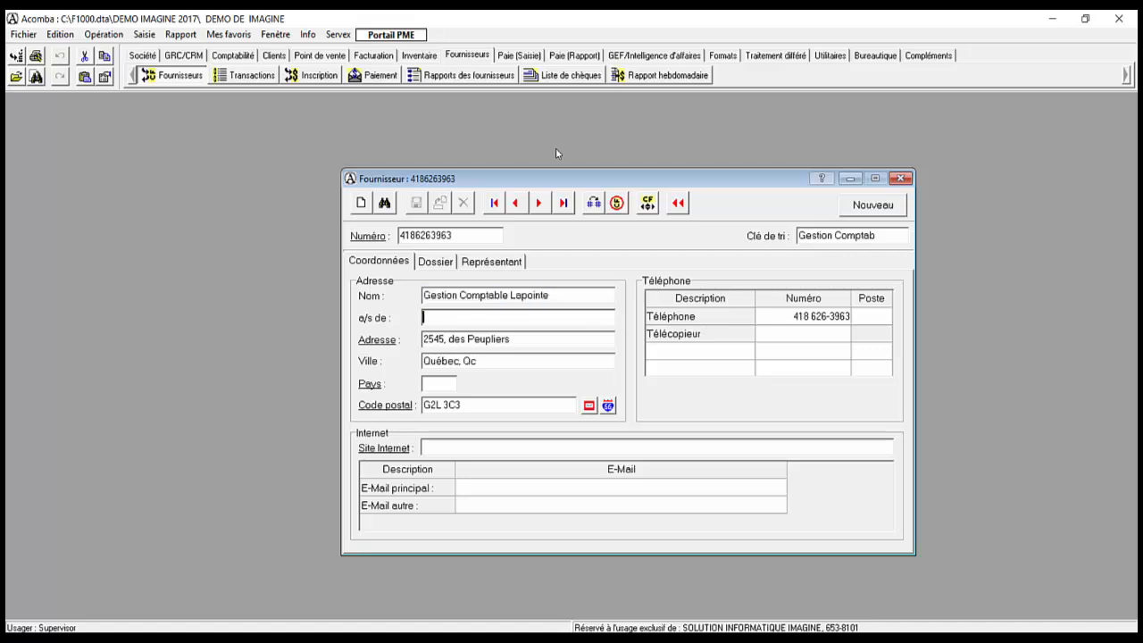
key(Tab)
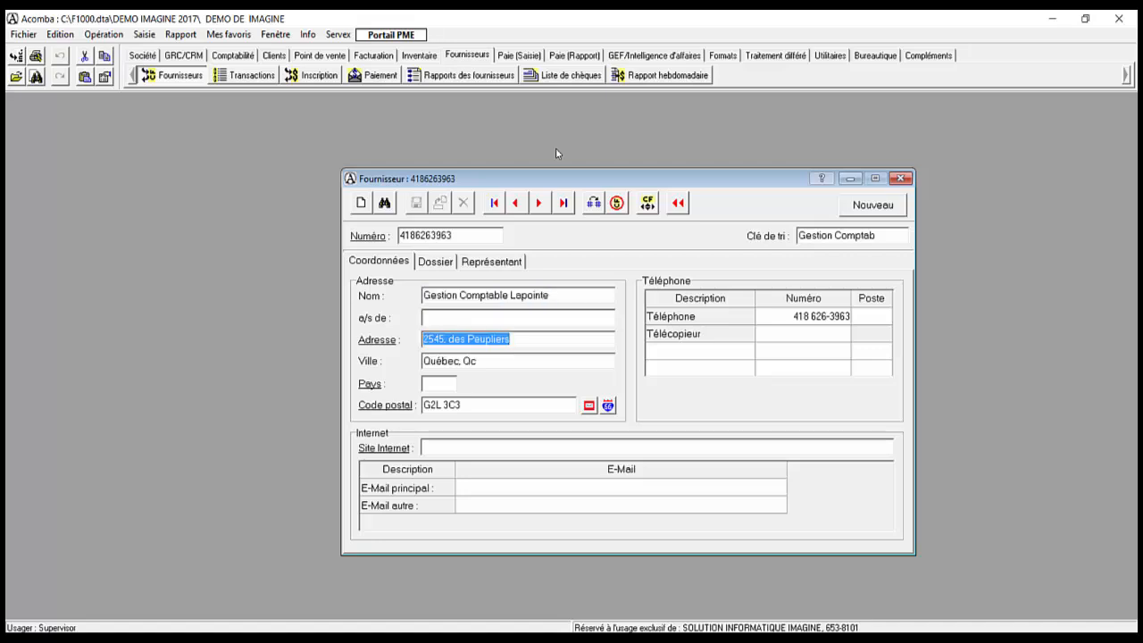
key(Tab)
key(Tab)
key(Tab)
key(Tab)
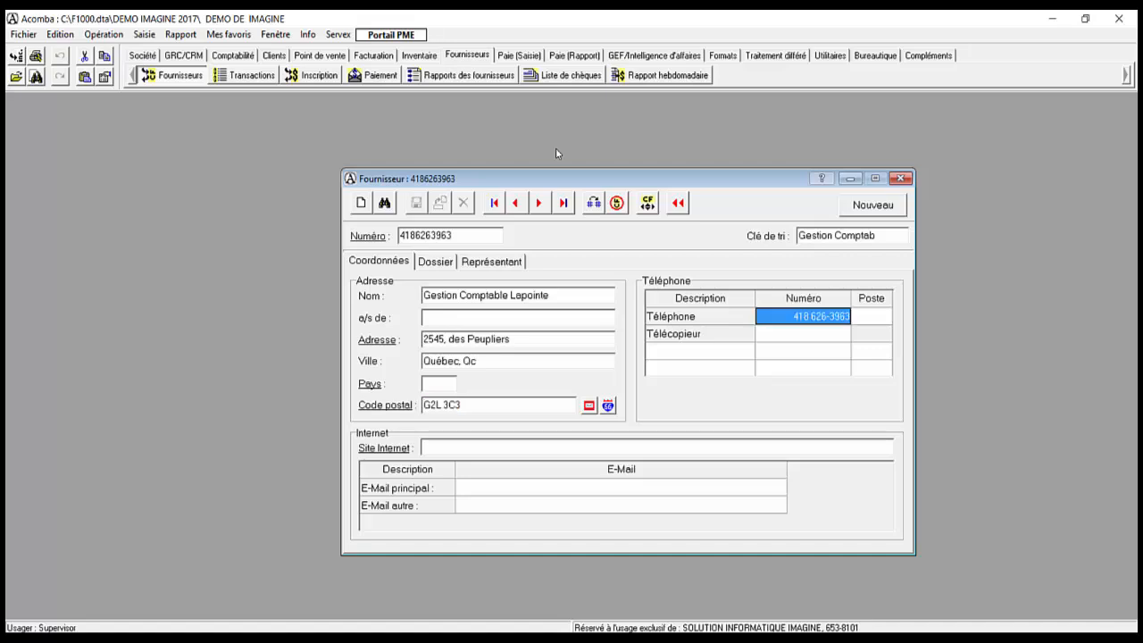
key(Tab)
key(Tab)
key(Tab)
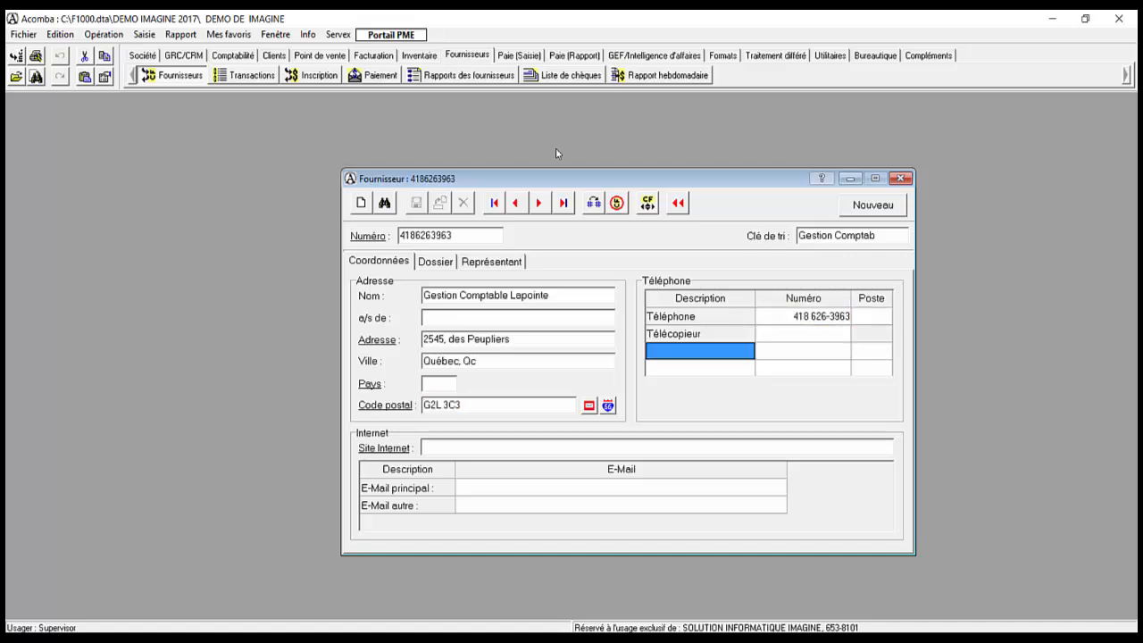
text(cel)
key(Tab)
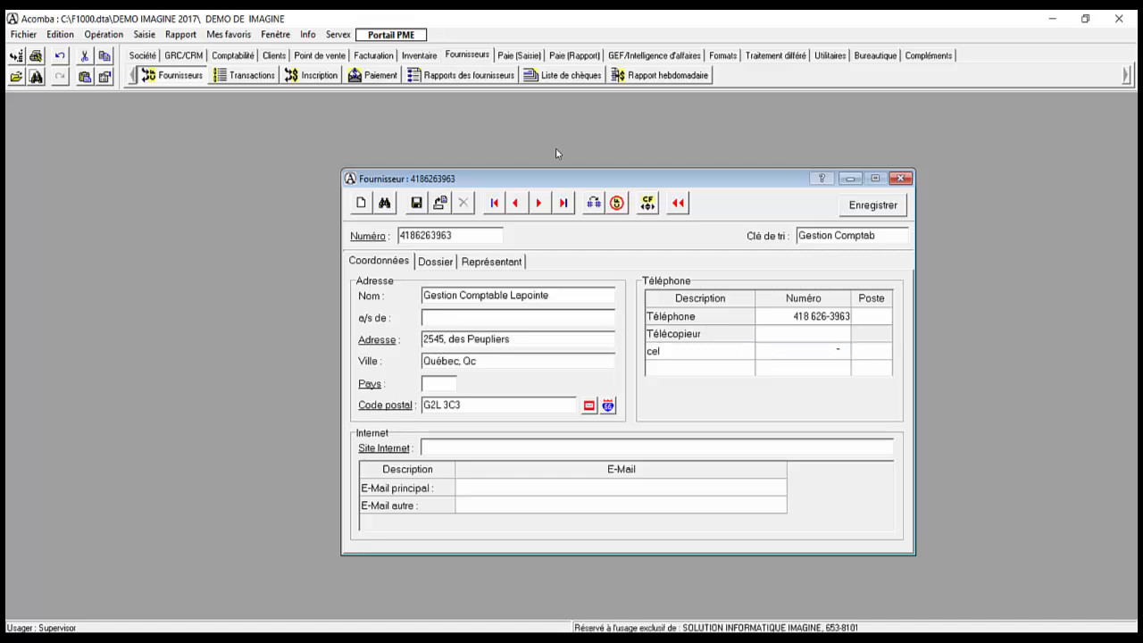
key(Tab)
key(Tab)
key(Tab)
key(Tab)
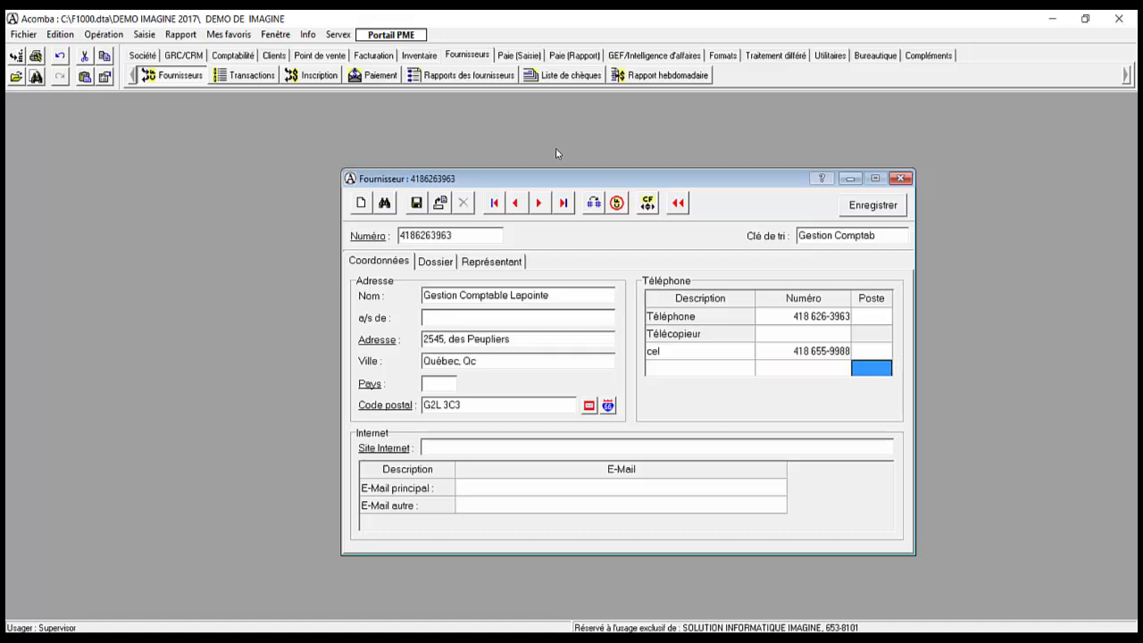
key(Tab)
key(Tab)
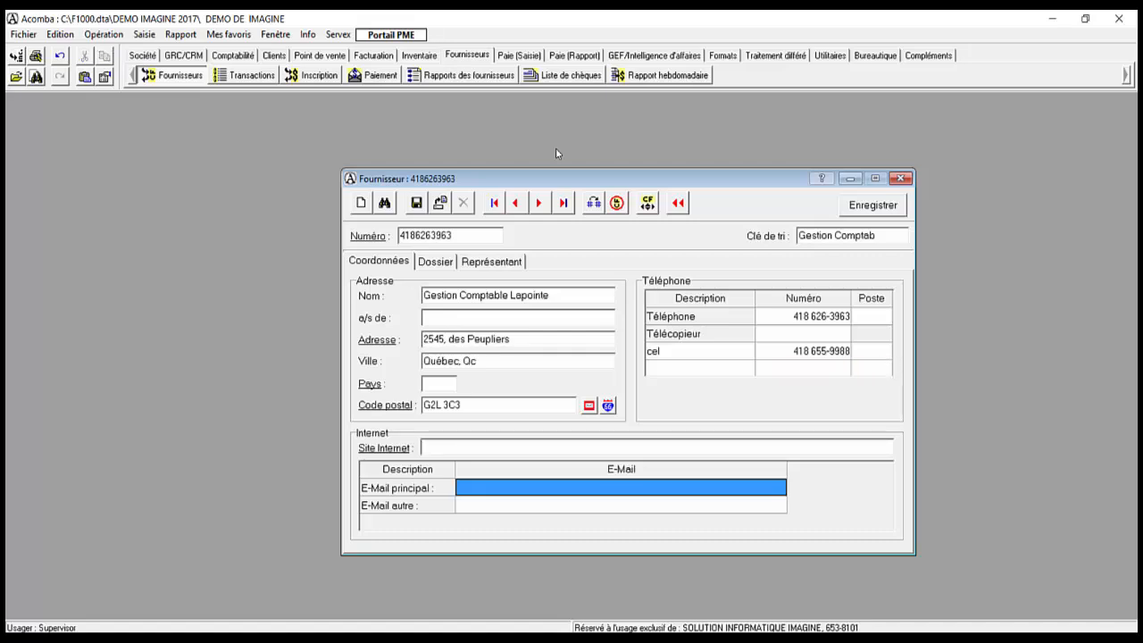
key(Tab)
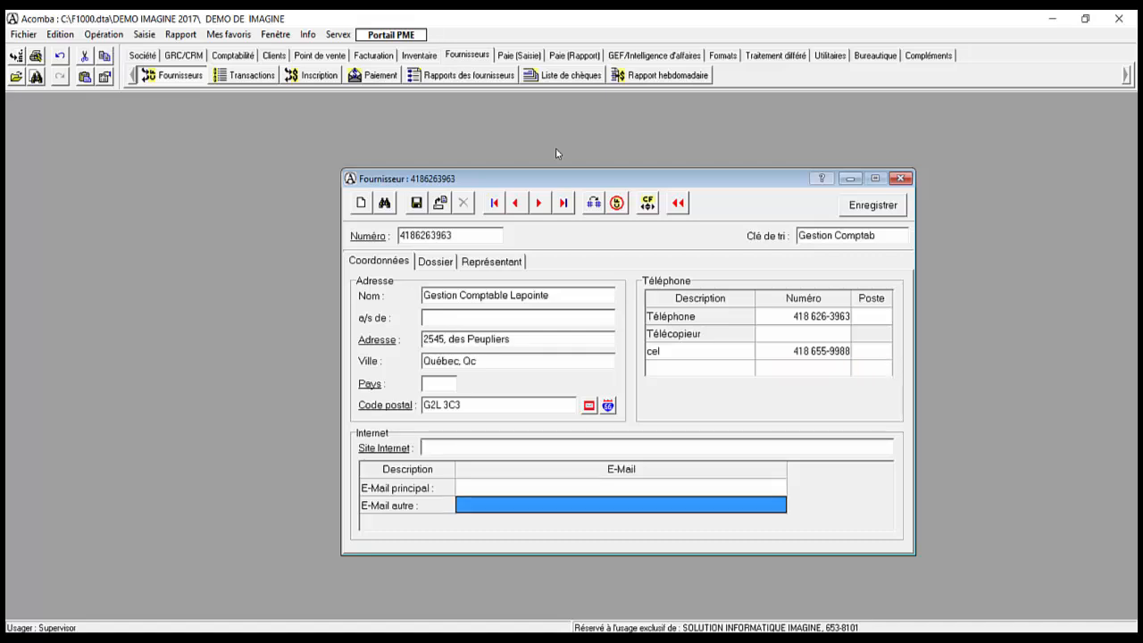
key(Tab)
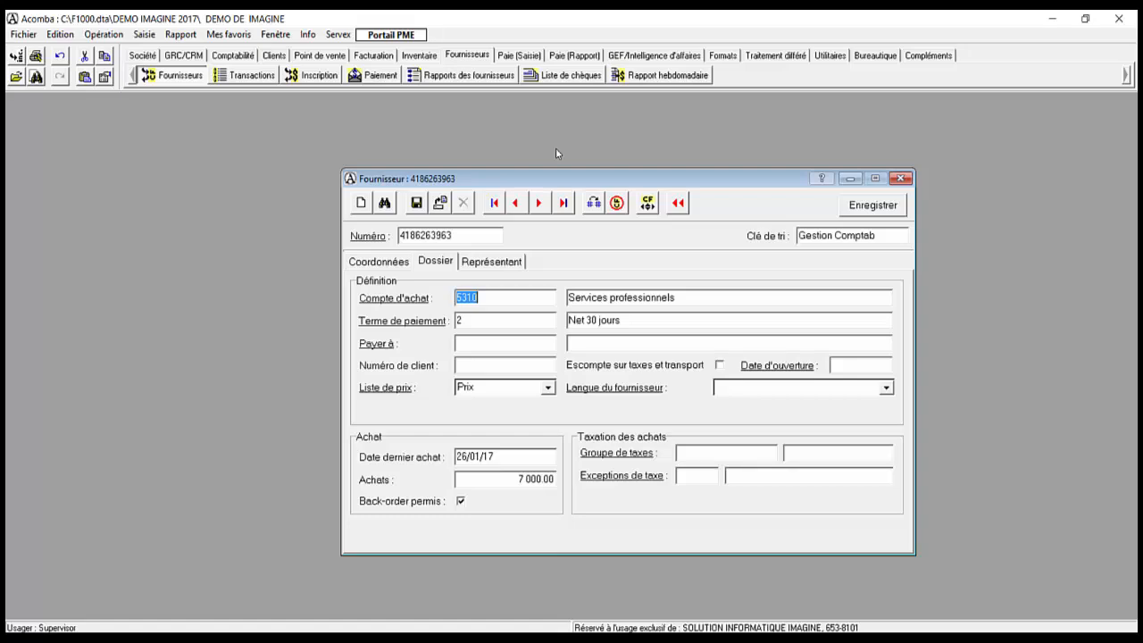
key(F2)
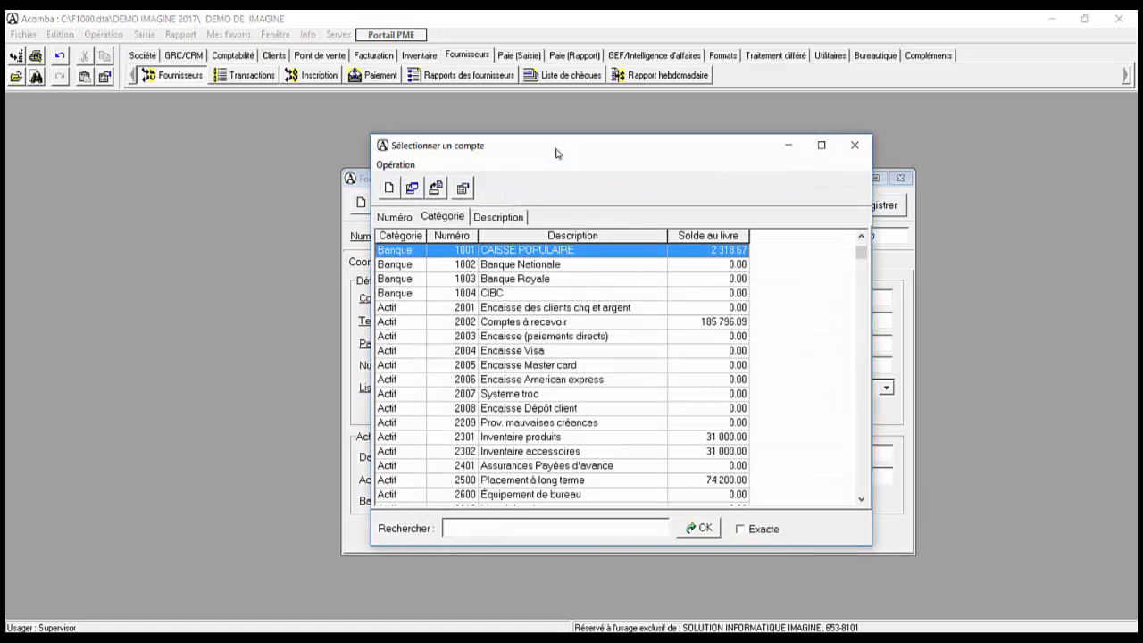
key(Escape)
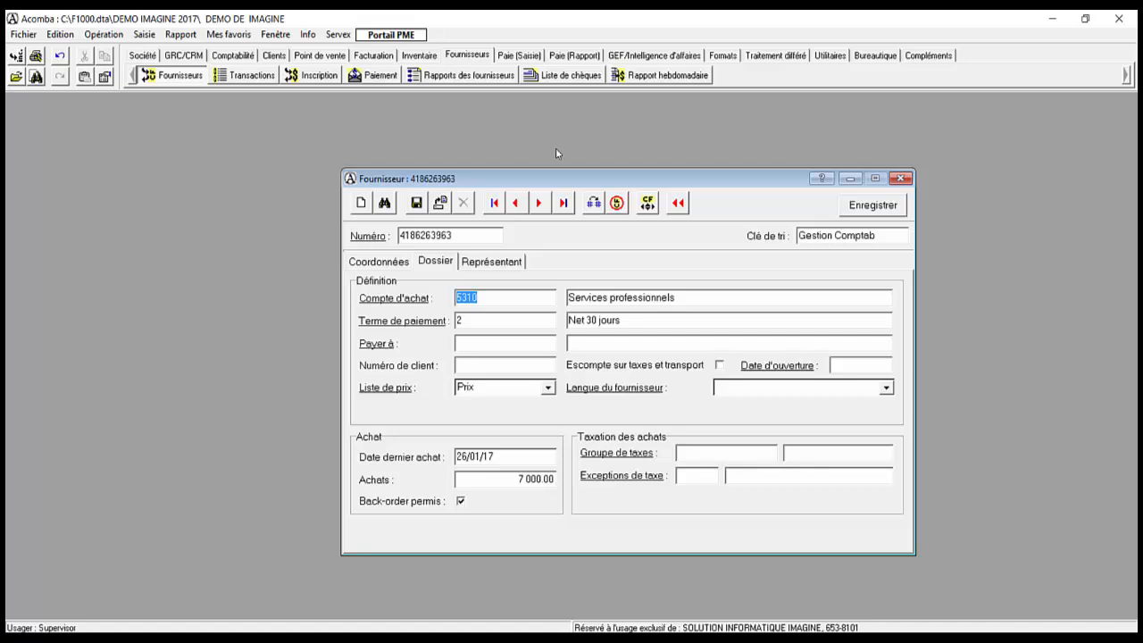
key(Tab)
key(F2)
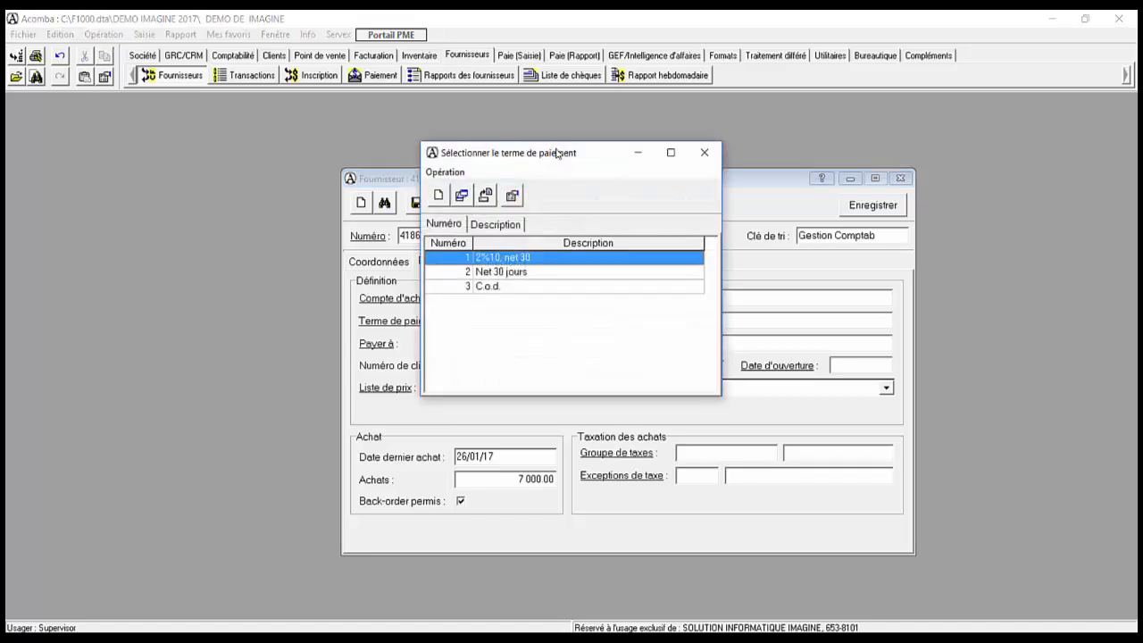
key(Up)
key(Up)
key(Up)
key(Down)
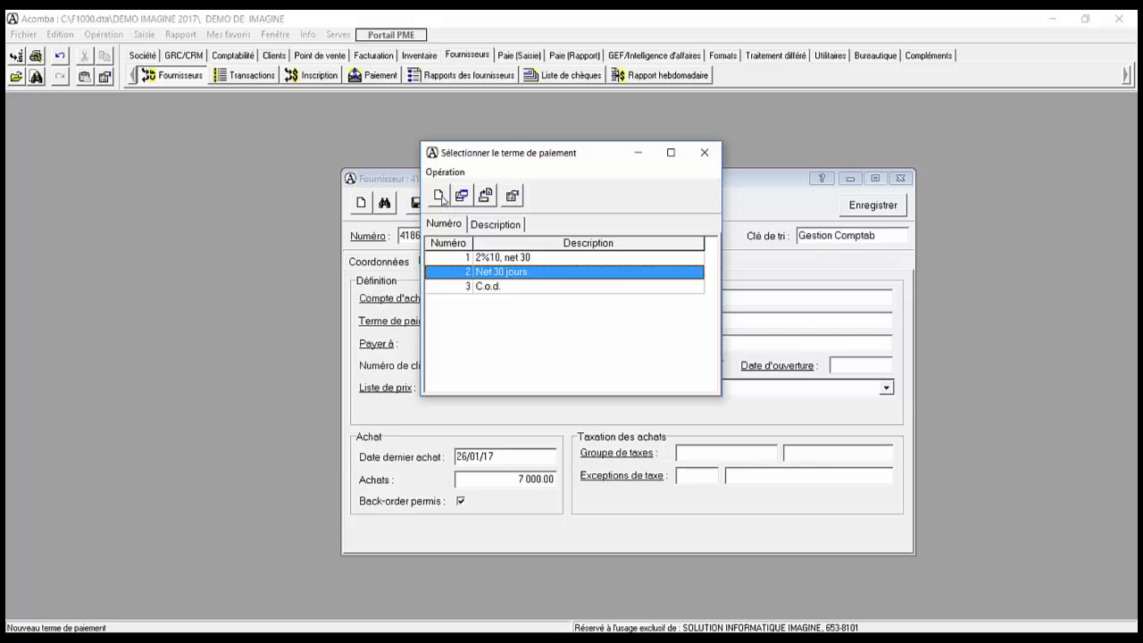
click(705, 153)
key(Tab)
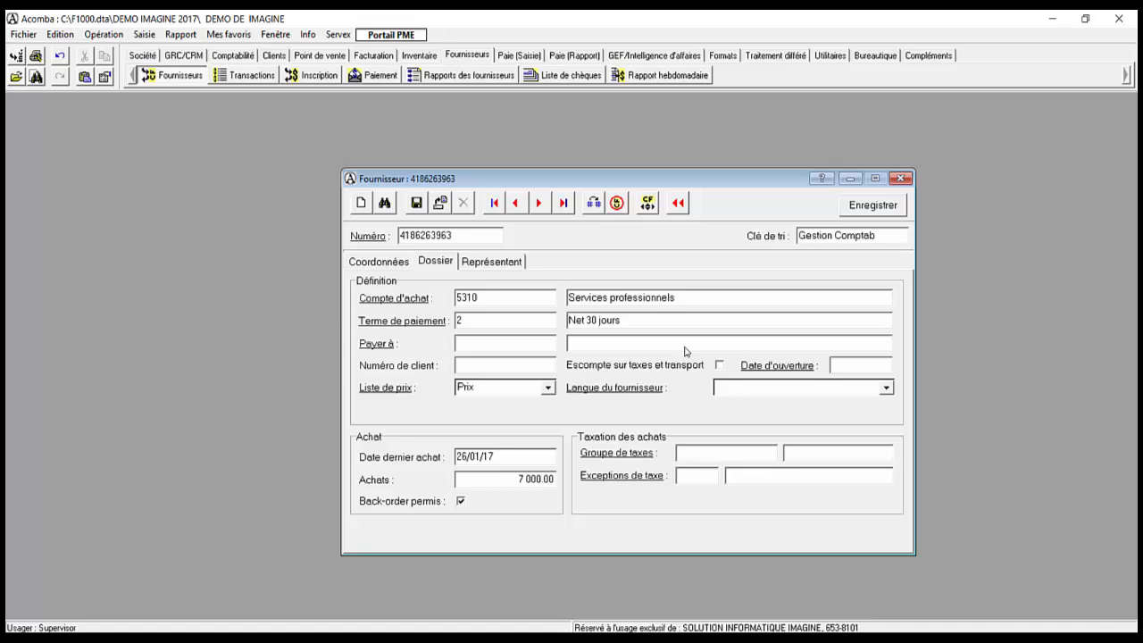
Step: Enter our customer number with this supplier and set the supplier language to Français
key(Tab)
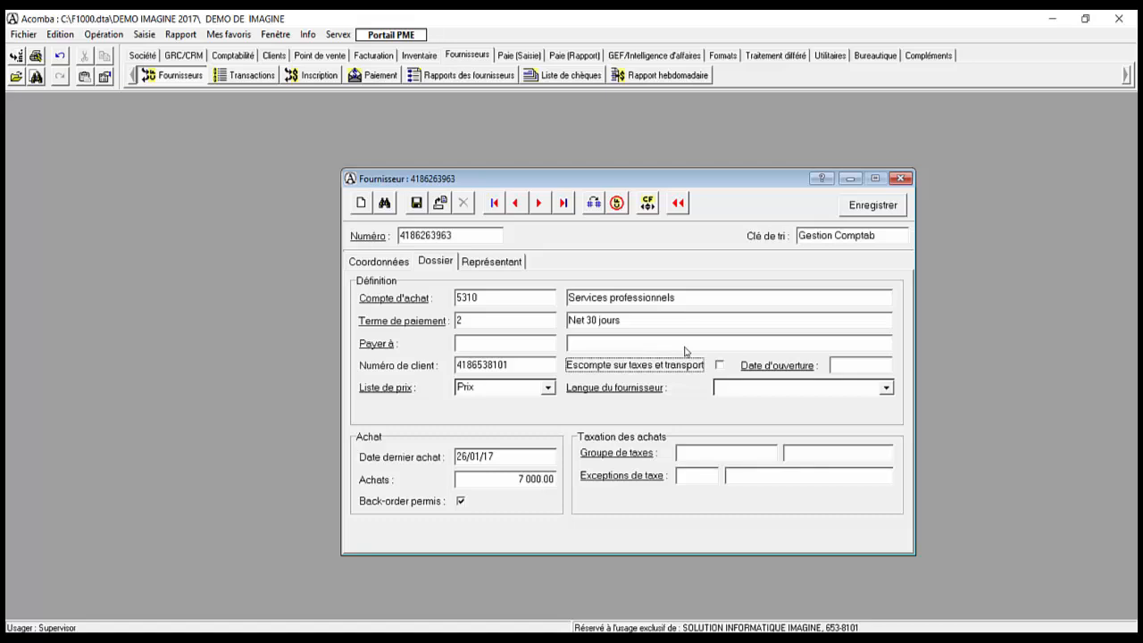
key(Tab)
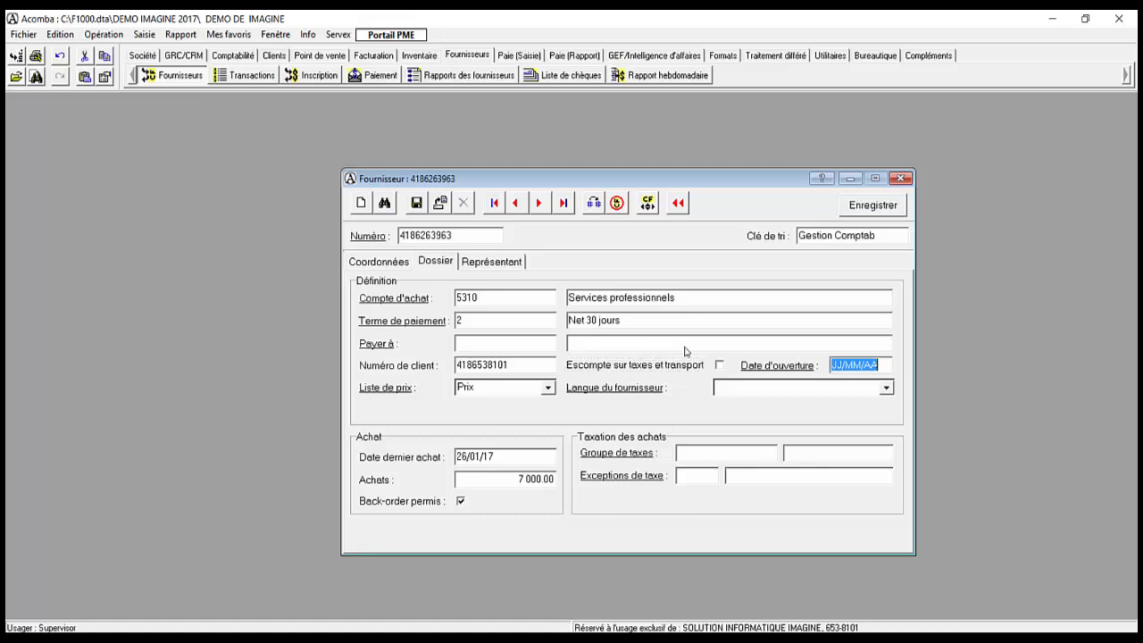
key(Tab)
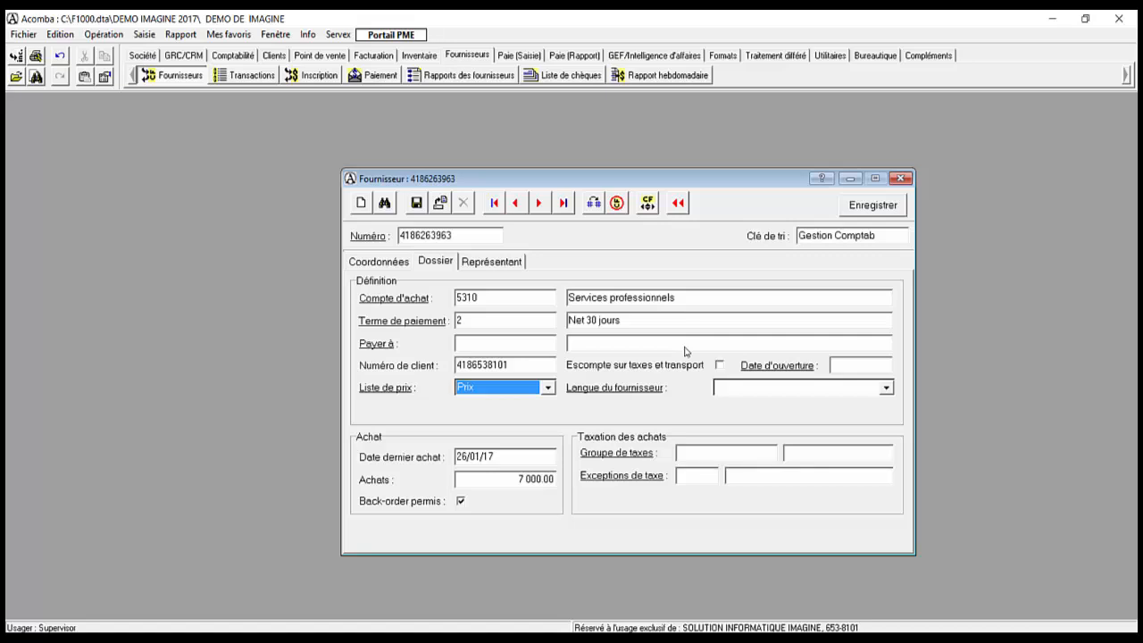
key(Tab)
key(alt+Down)
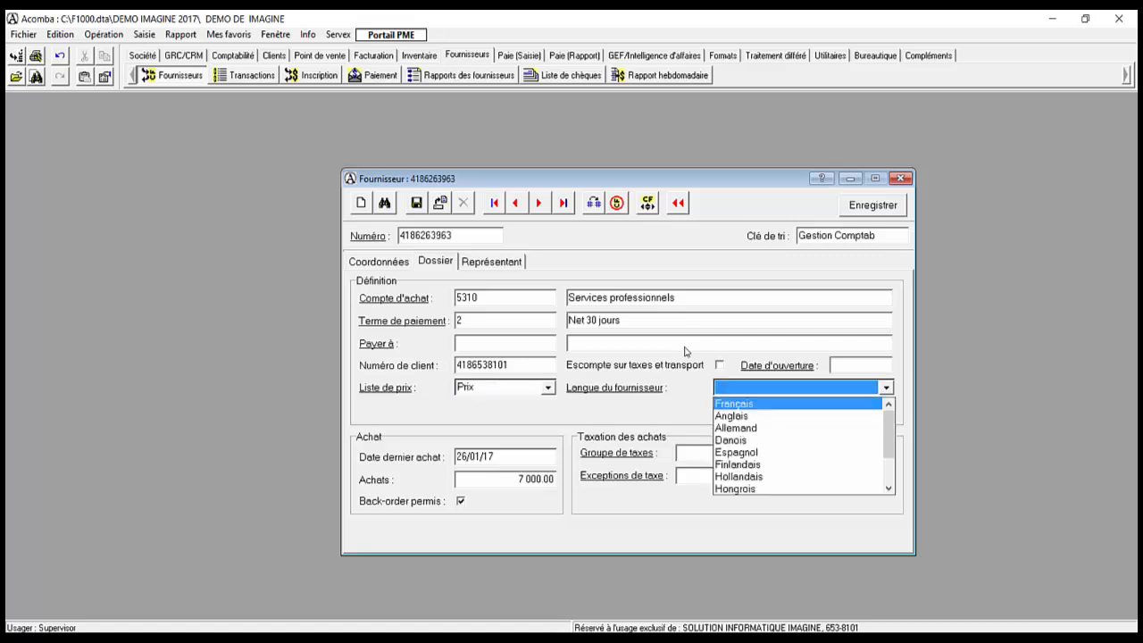
key(Tab)
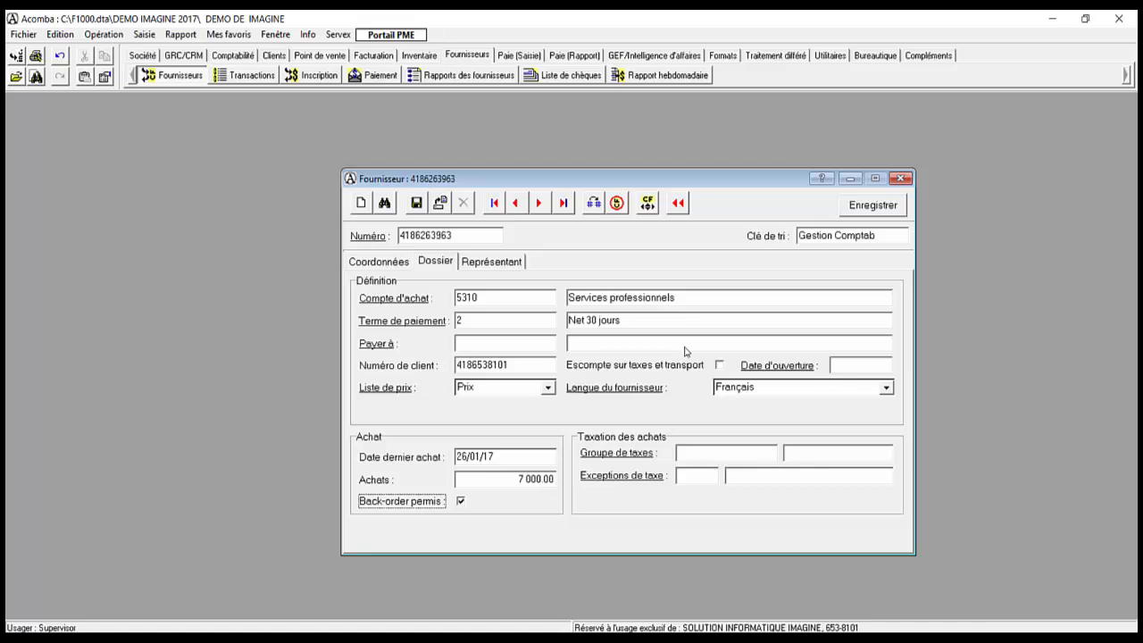
Step: Look at the purchase tax group list but leave the tax group blank
key(Tab)
key(Return)
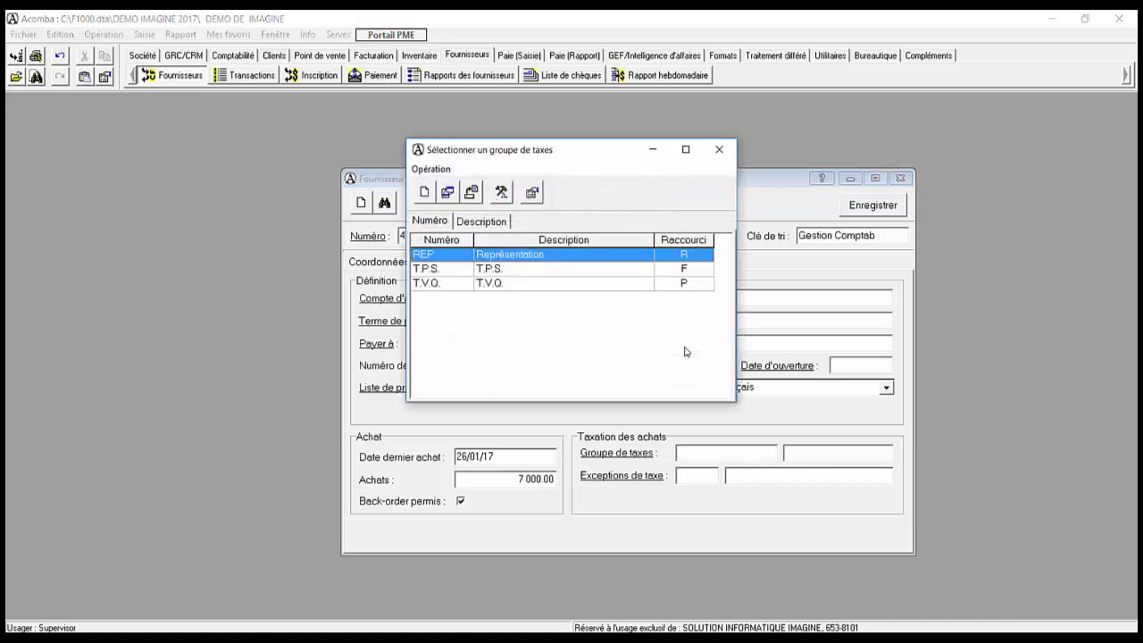
key(Escape)
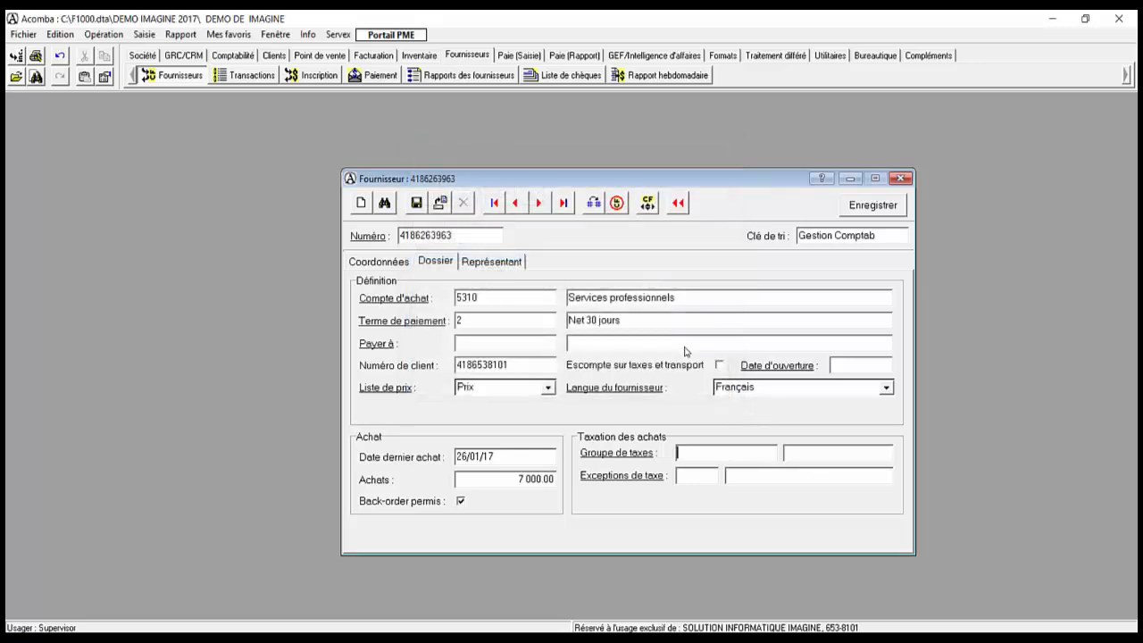
key(Tab)
key(Tab)
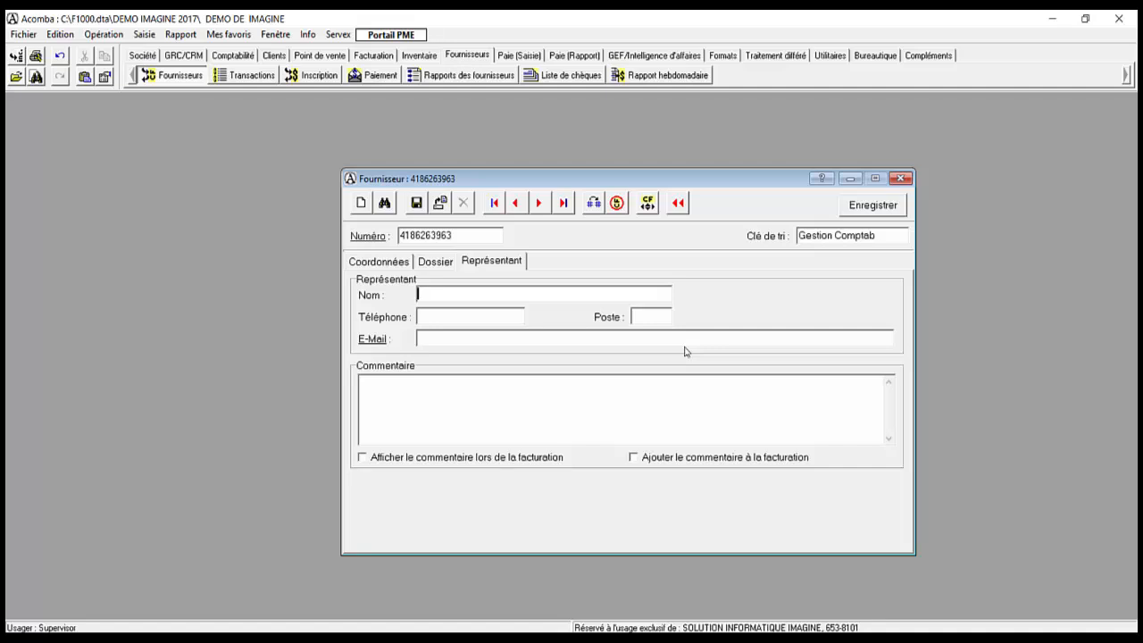
Step: Save the Gestion Comptable Lapointe record and close the Fournisseur window
key(Tab)
key(Tab)
key(Tab)
key(Tab)
key(Tab)
key(Tab)
key(Tab)
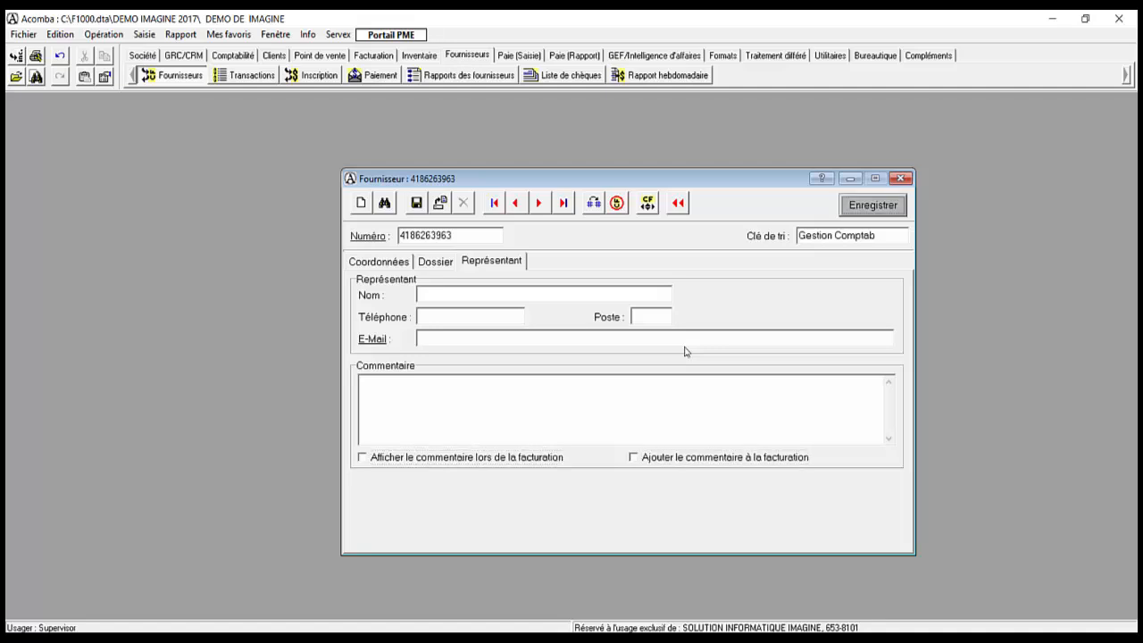
key(Return)
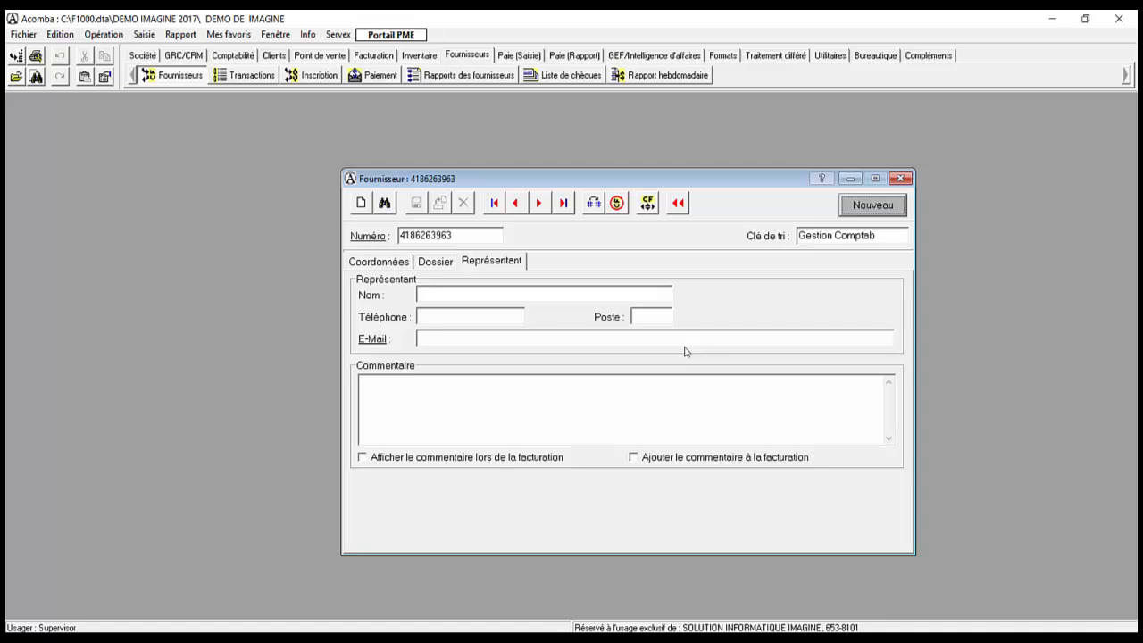
key(Escape)
key(Right)
key(Right)
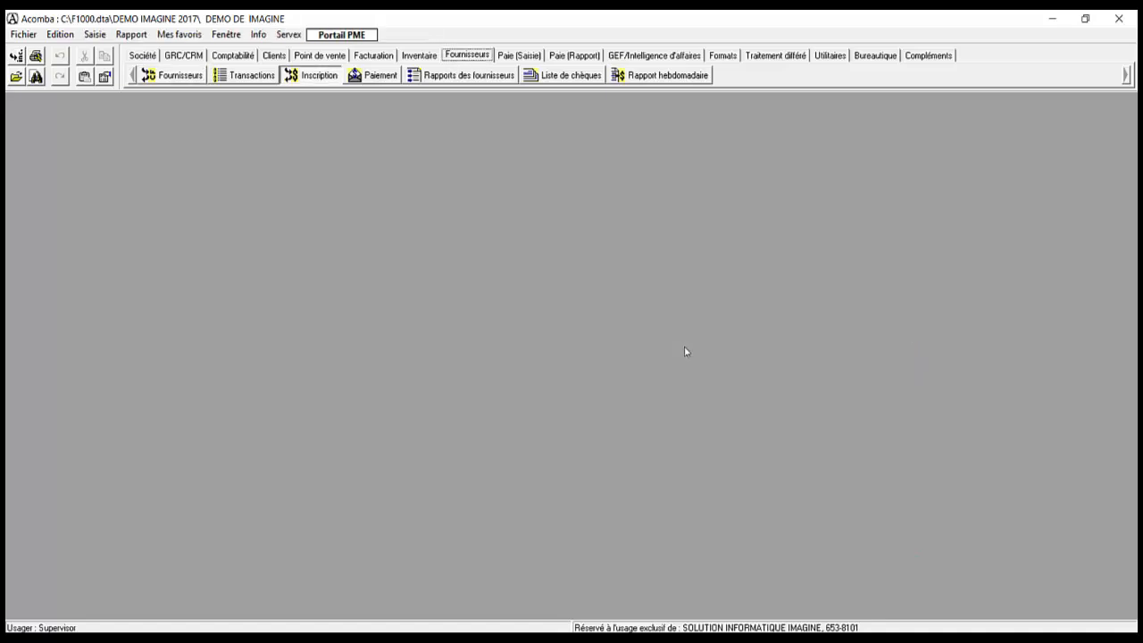
Step: Open a new supplier entry, try the Crédit, Intérêt and Autres frais types, and return to Facture
key(Return)
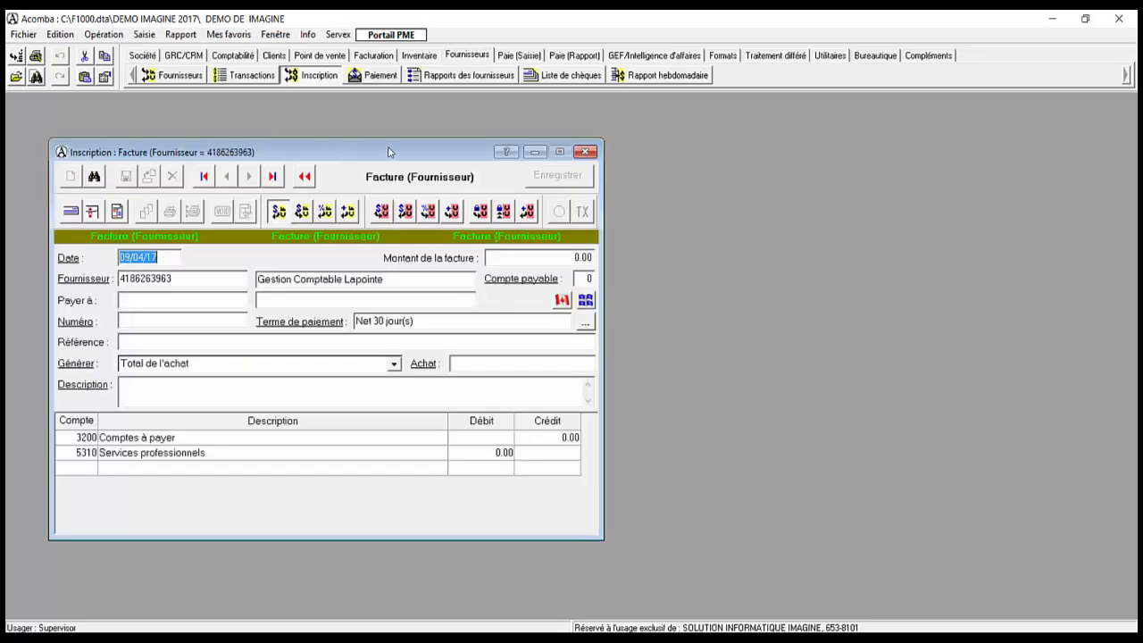
drag(327, 152, 498, 142)
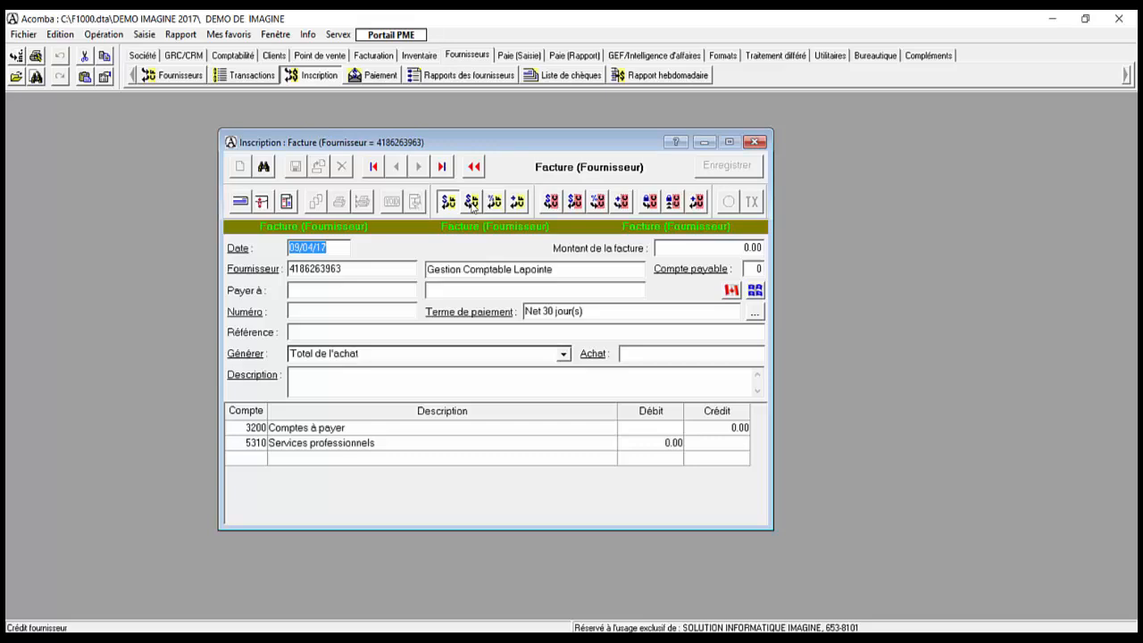
click(472, 202)
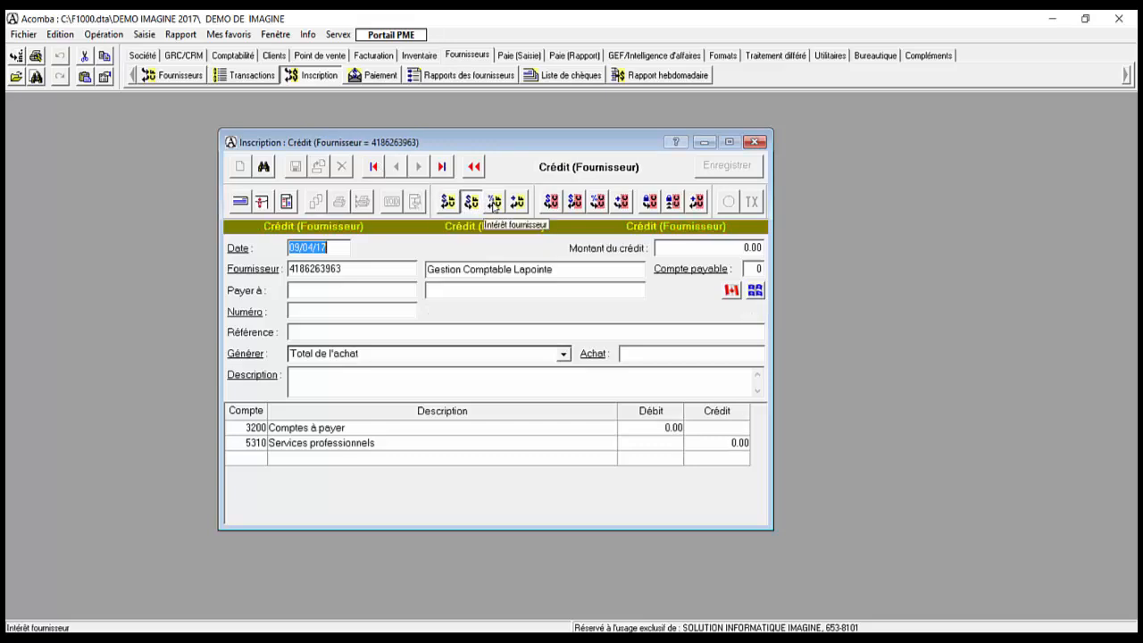
click(494, 202)
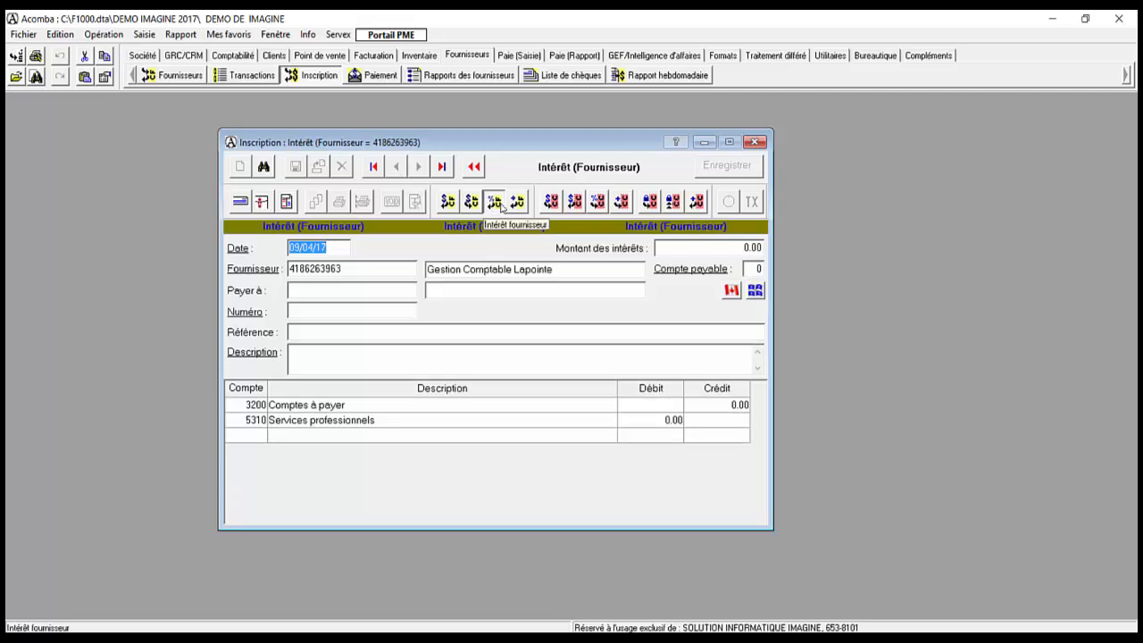
click(516, 202)
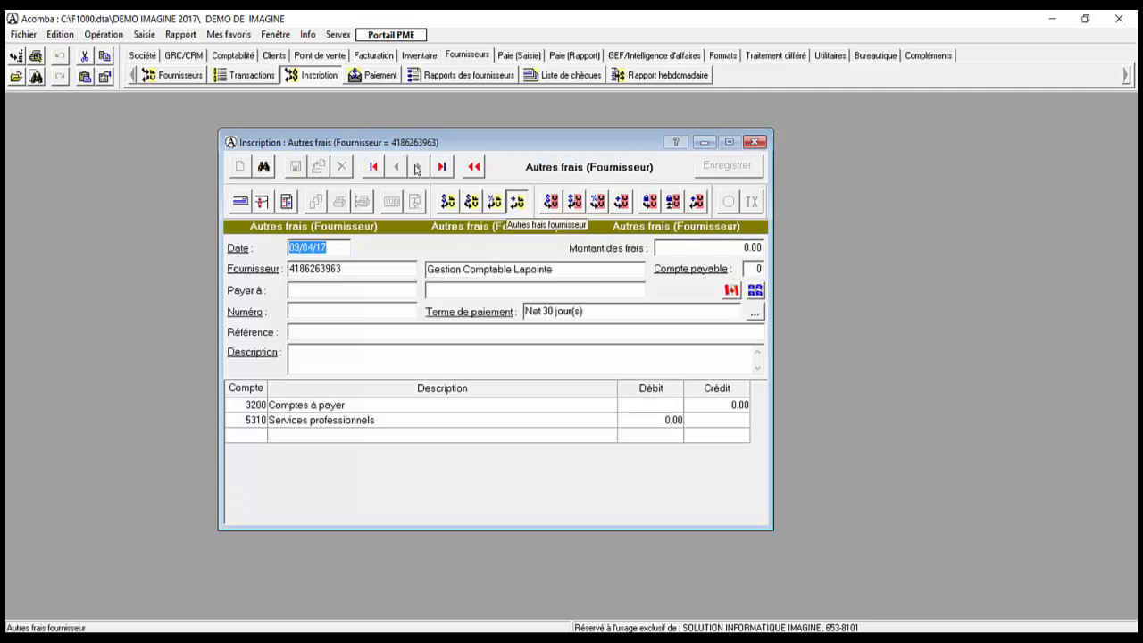
click(449, 202)
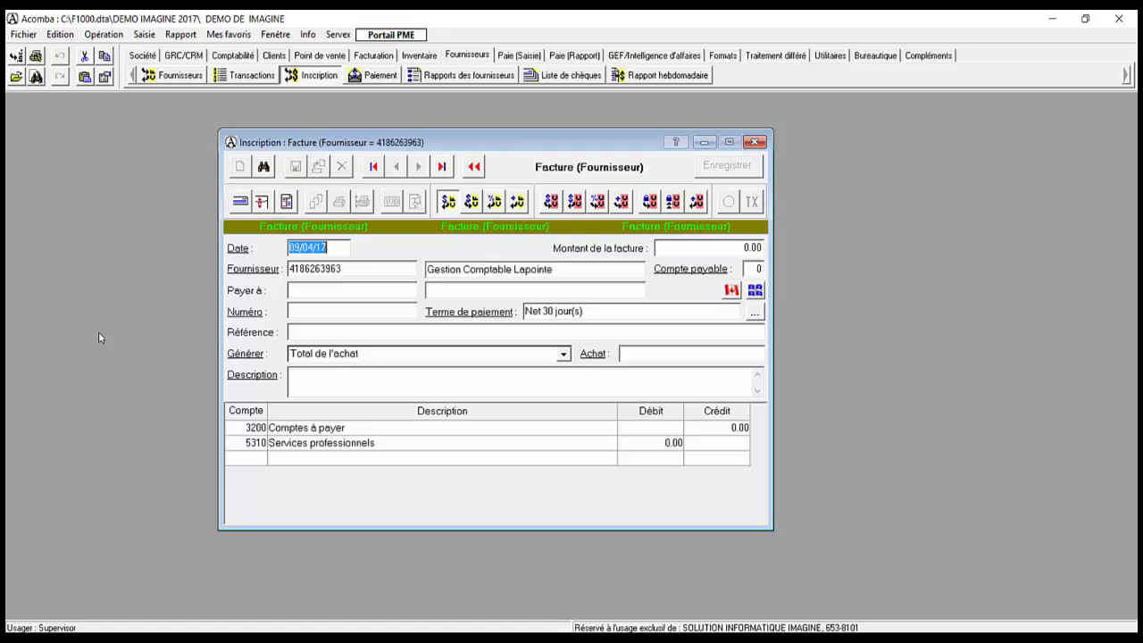
Step: Date the invoice 25/03/17, enter its number, and use 'Rapports d'impots de cie' as reference and description
text(250317)
key(Tab)
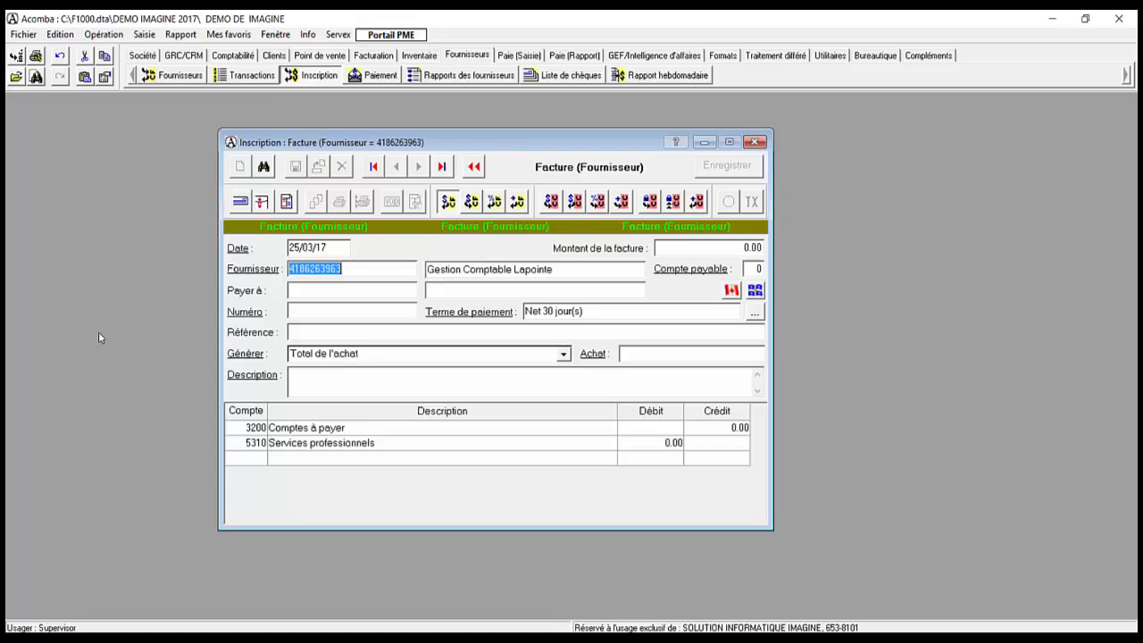
key(Tab)
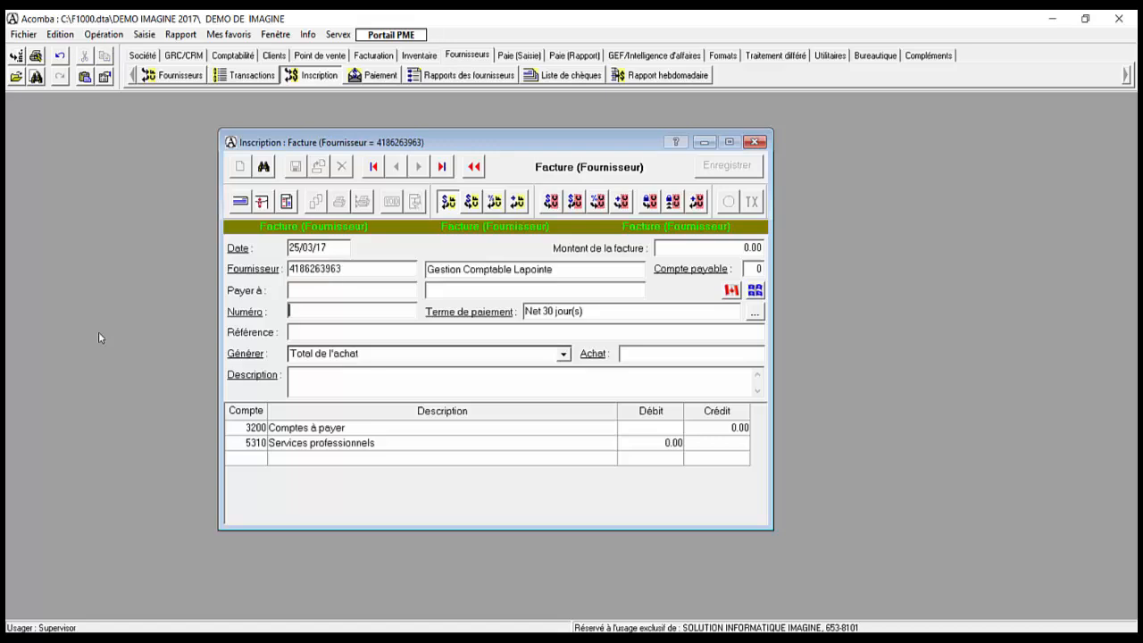
text(313256468)
key(Tab)
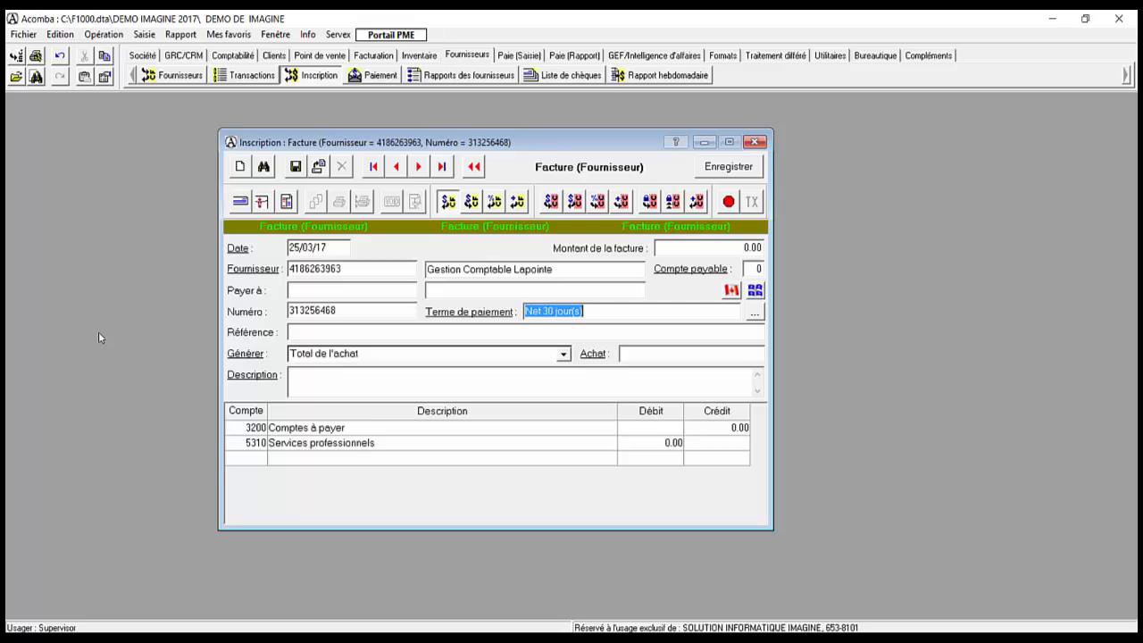
key(Tab)
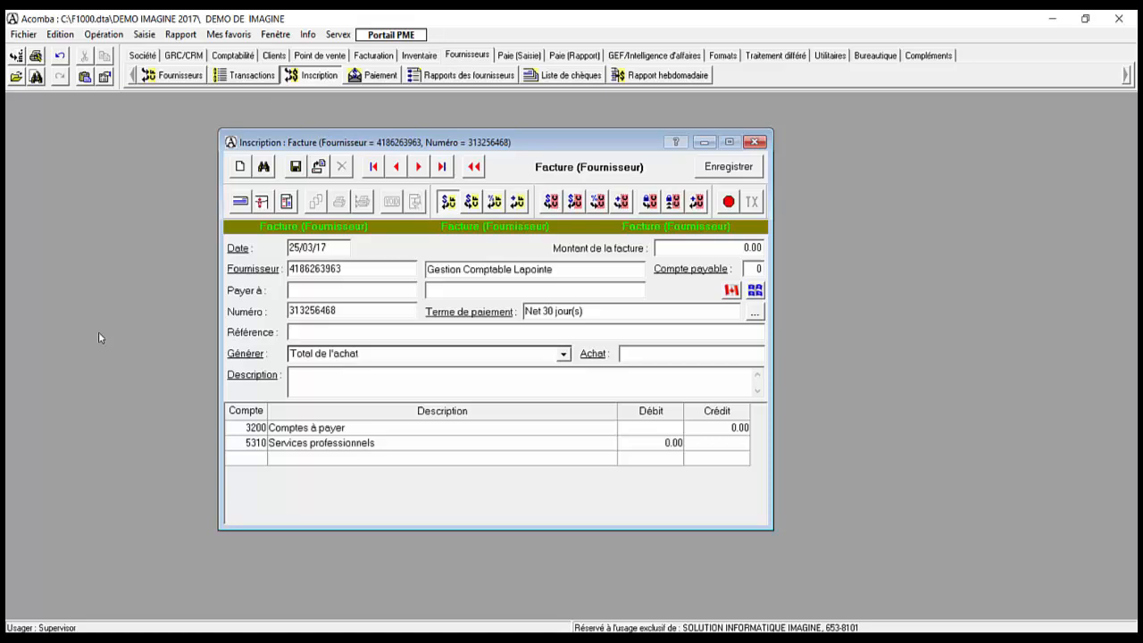
text(Rapports d'impots de cie)
key(shift+Home)
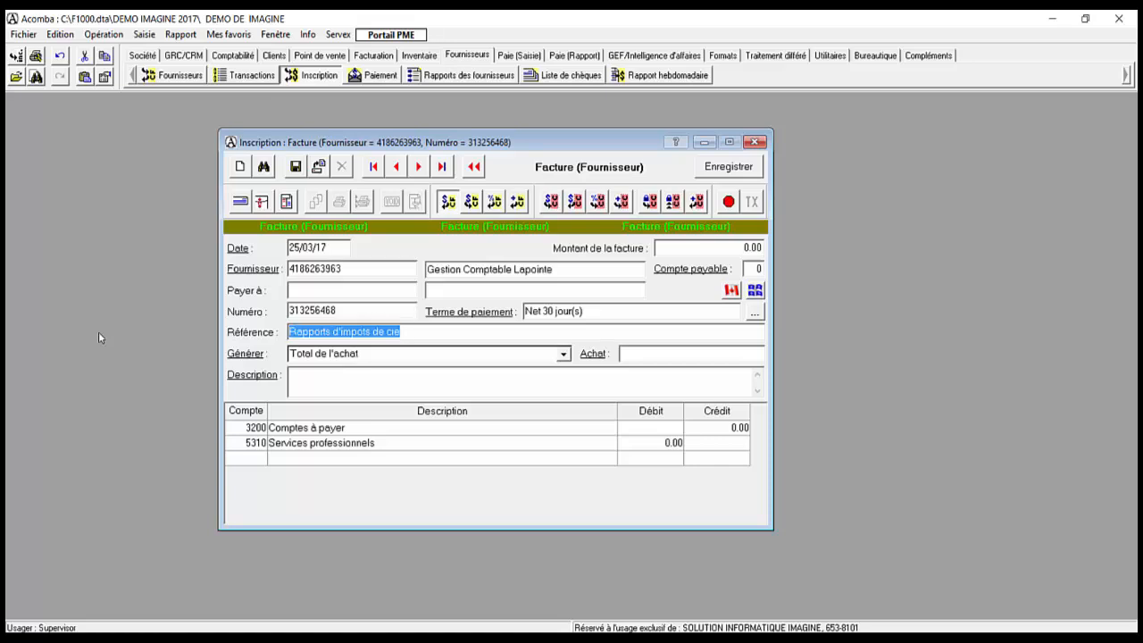
key(ctrl+c)
key(Tab)
key(Tab)
key(ctrl+v)
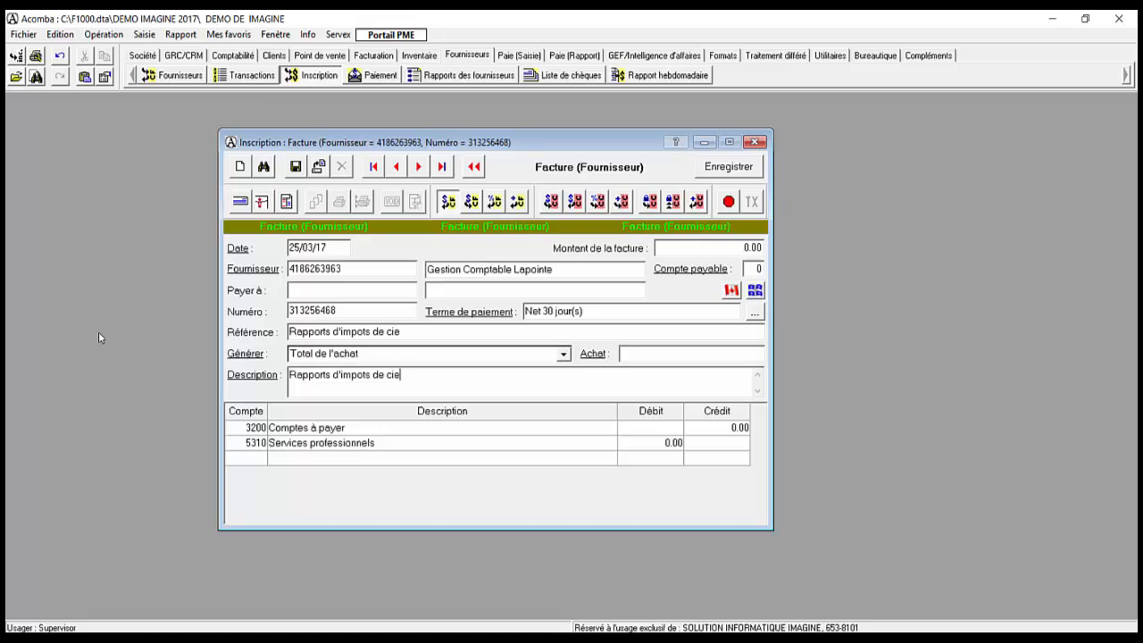
Step: Debit 2500 to account 5310, split out the GST and QST, and save the invoice
key(Tab)
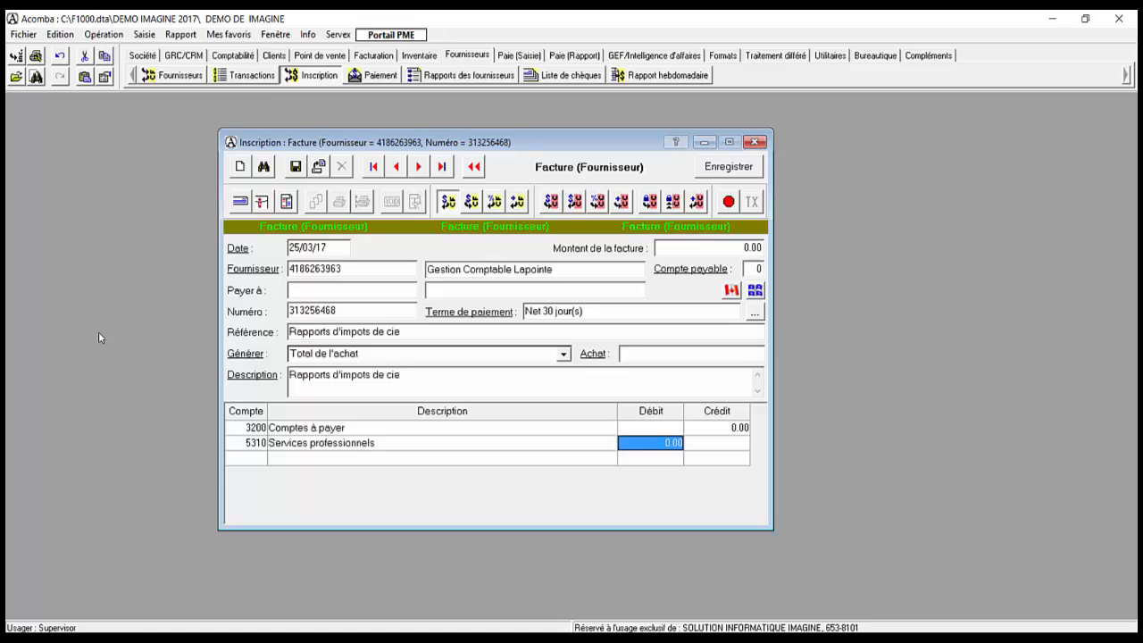
text(2500)
key(Return)
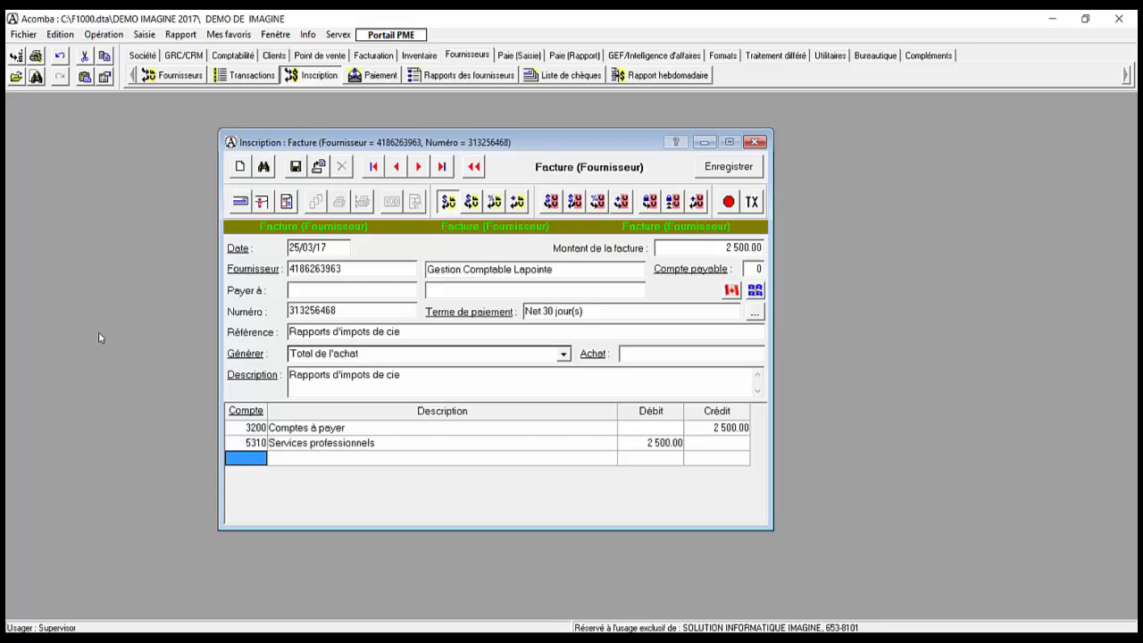
key(F12)
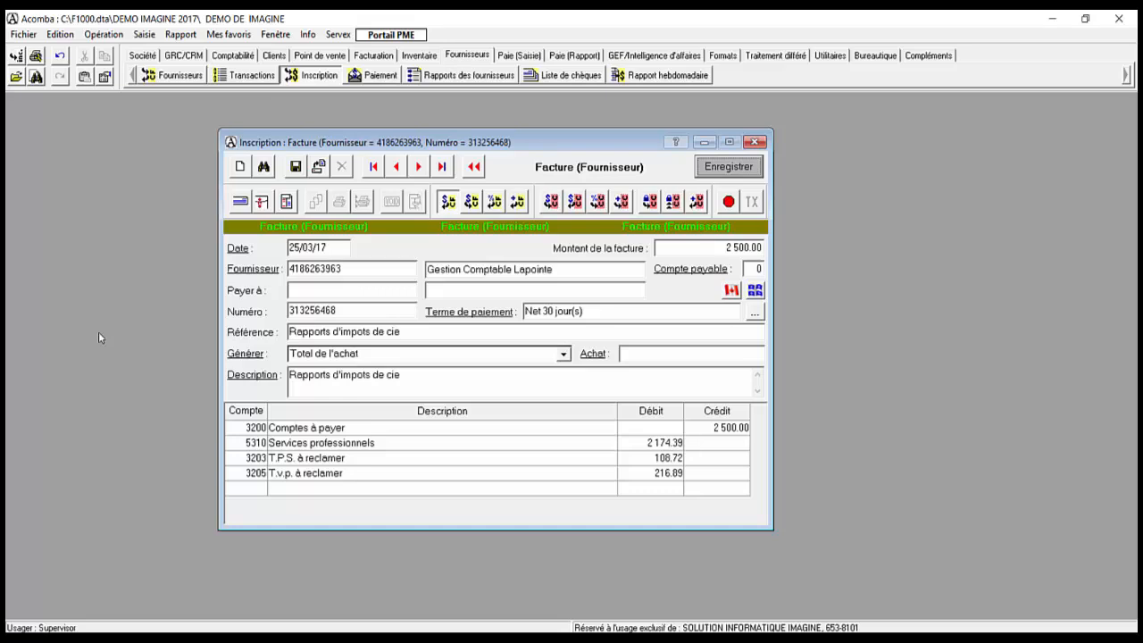
key(F12)
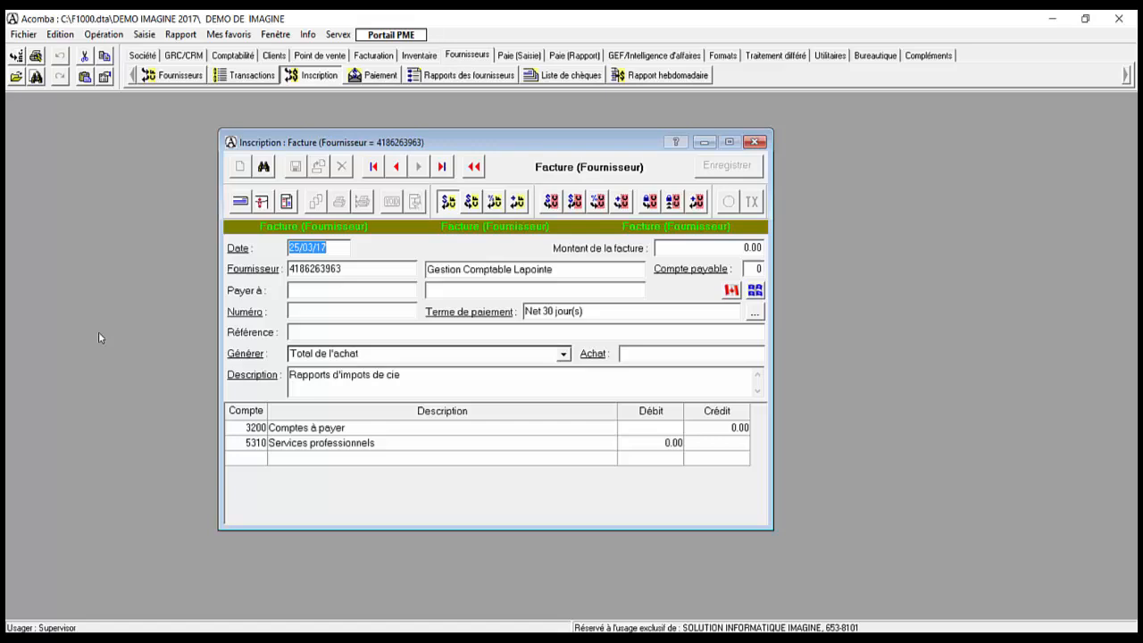
Step: Start a payment to Gestion Comptable Lapointe from bank 1001 and show its pending invoices
key(Escape)
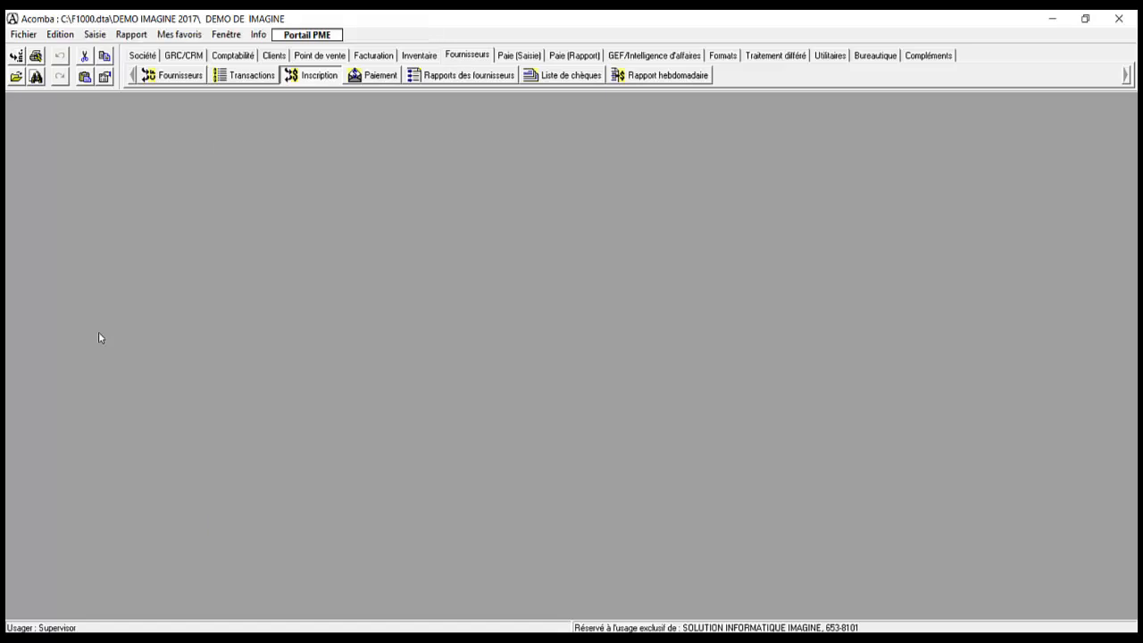
key(alt+p)
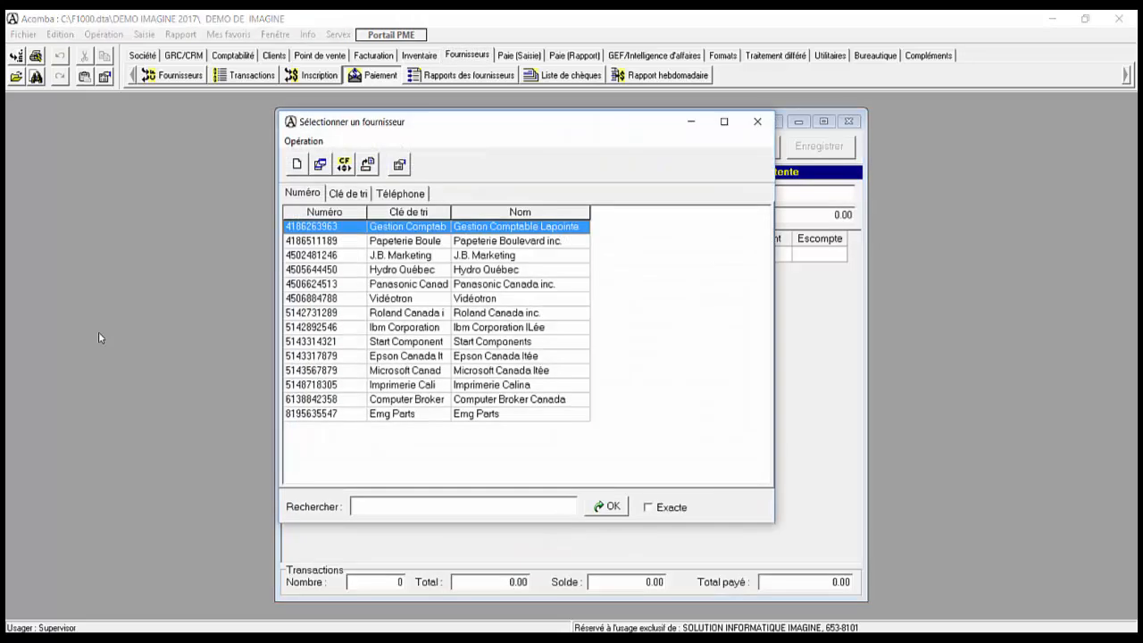
key(Return)
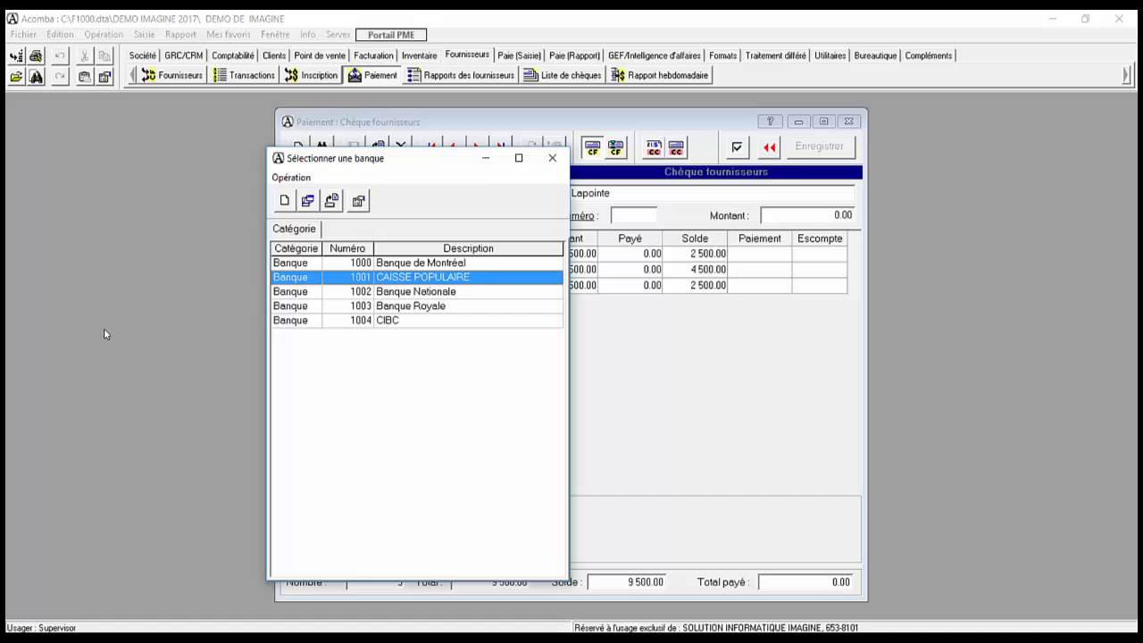
key(Return)
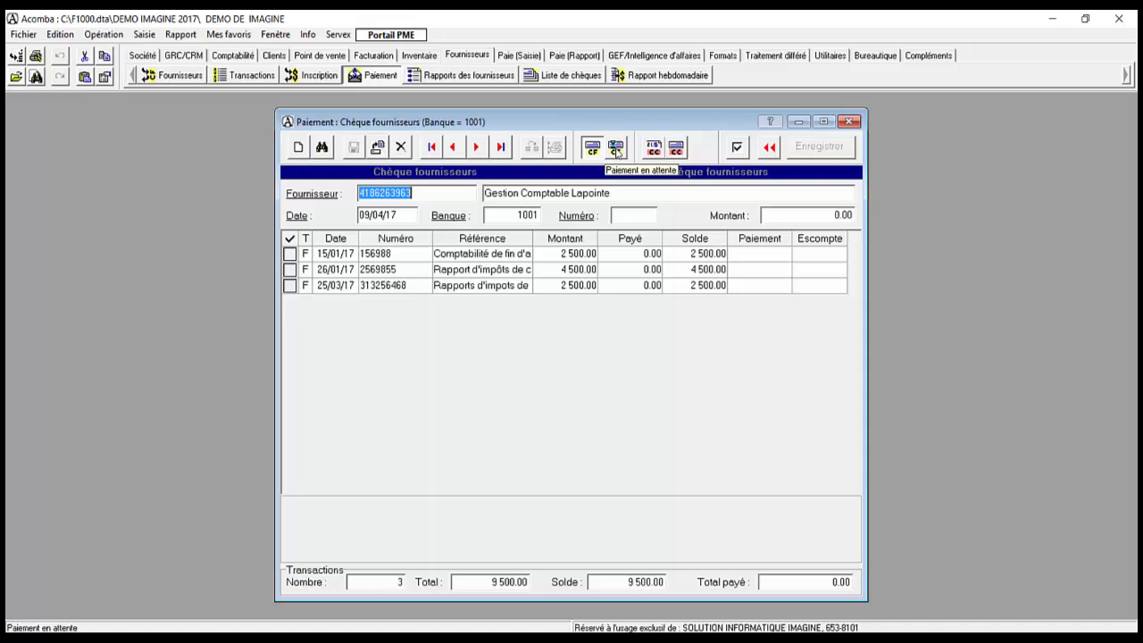
click(616, 148)
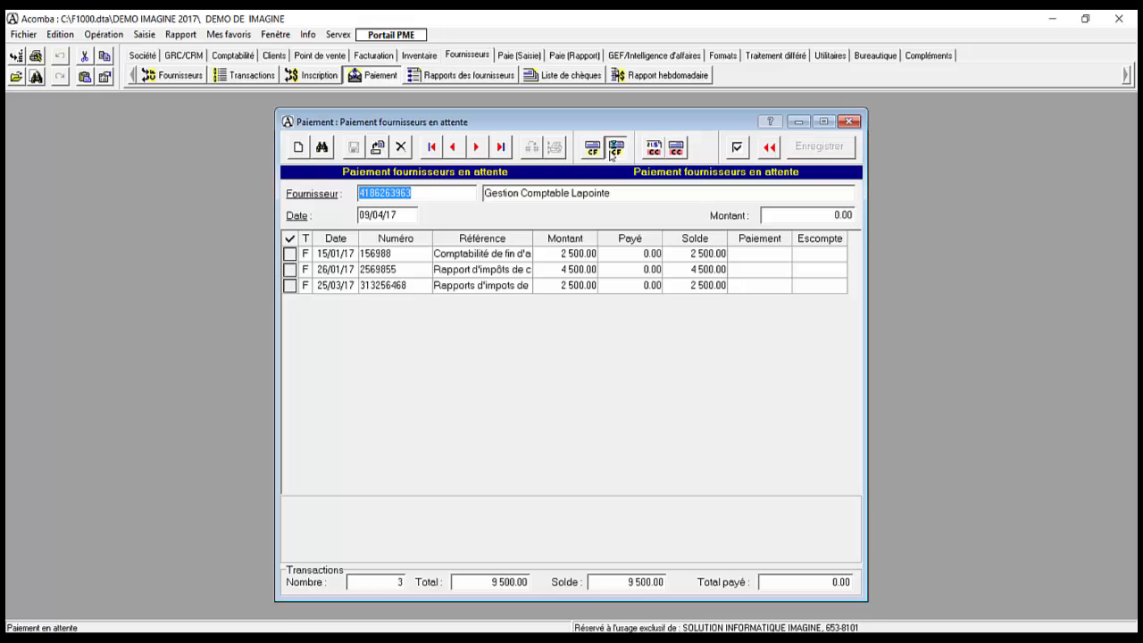
Step: Date the payment 15/04/17 and pay the 2 500.00 and 4 500.00 invoices, leaving the third unpaid
key(Tab)
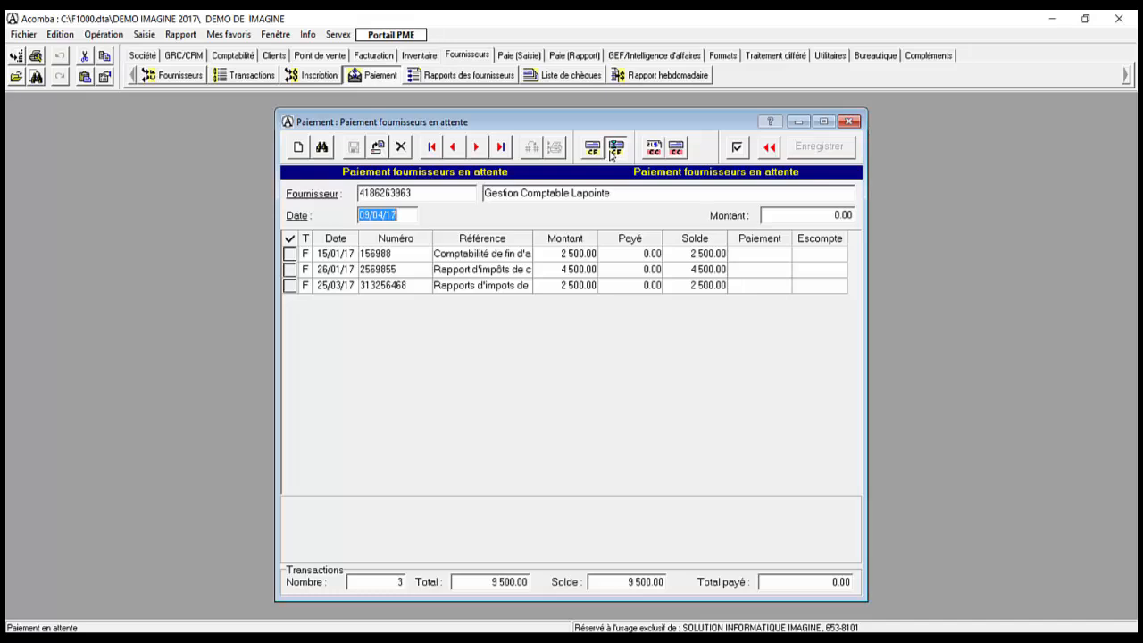
text(15/04/17)
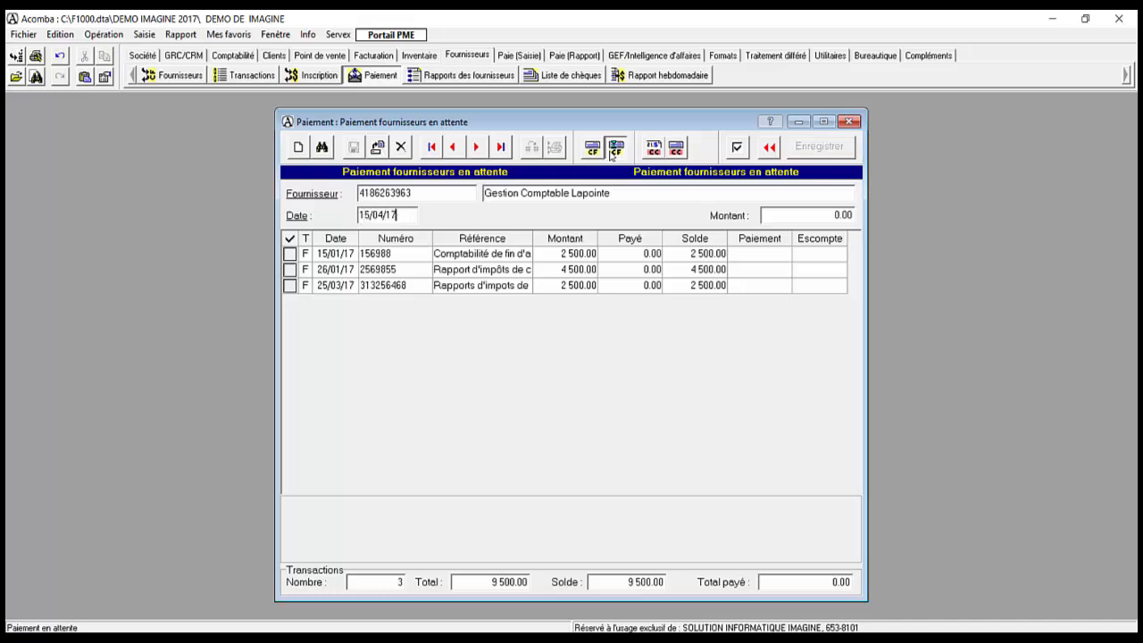
key(Return)
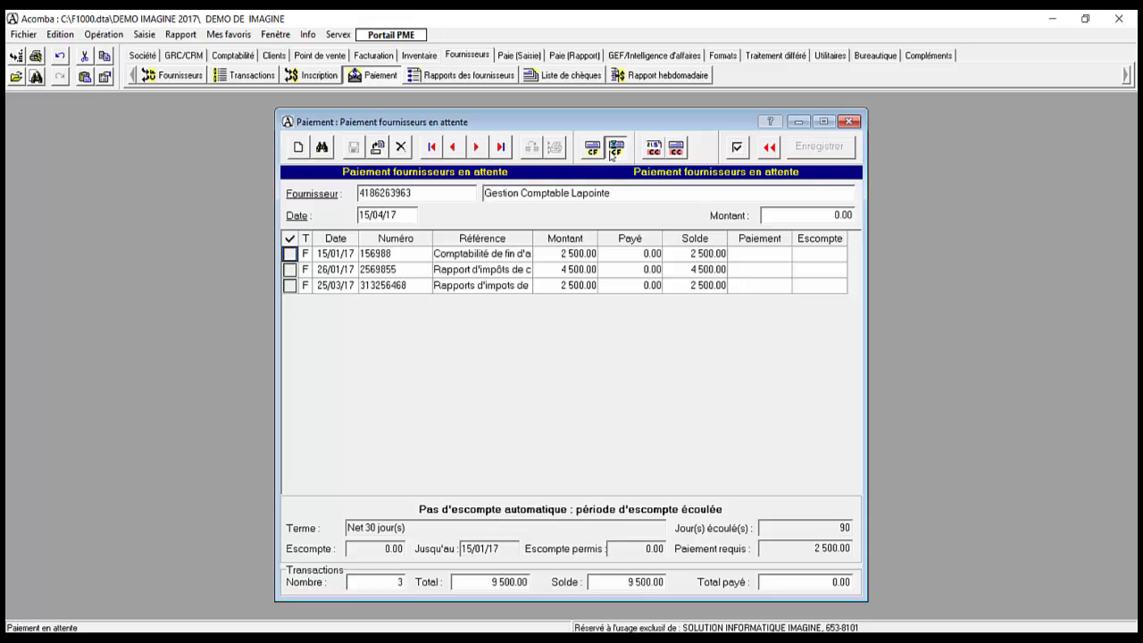
key(space)
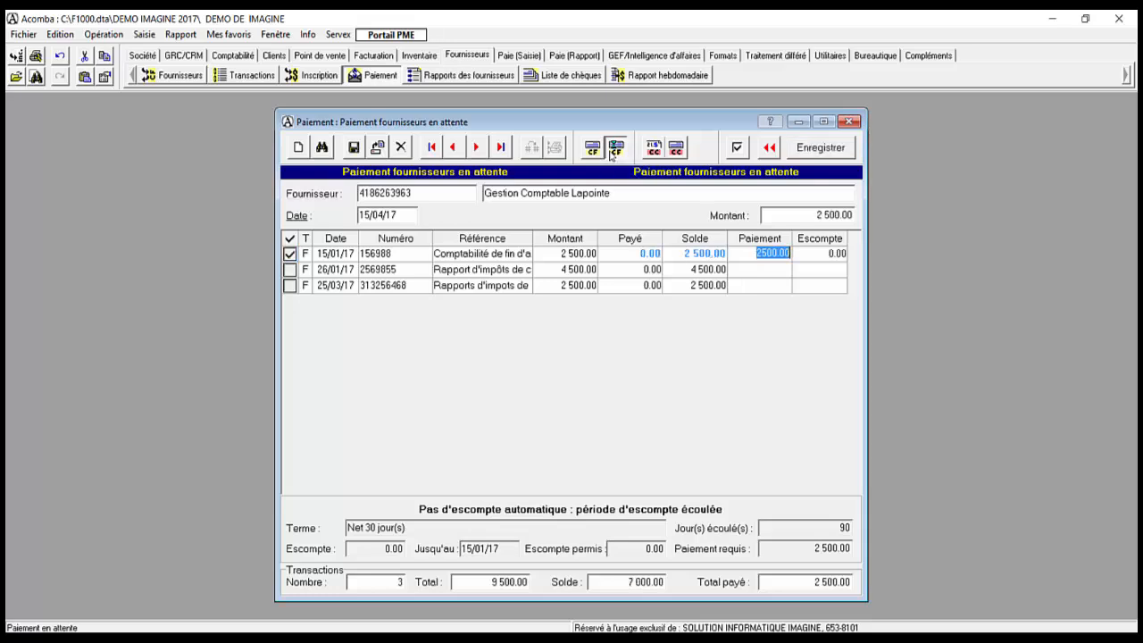
key(Return)
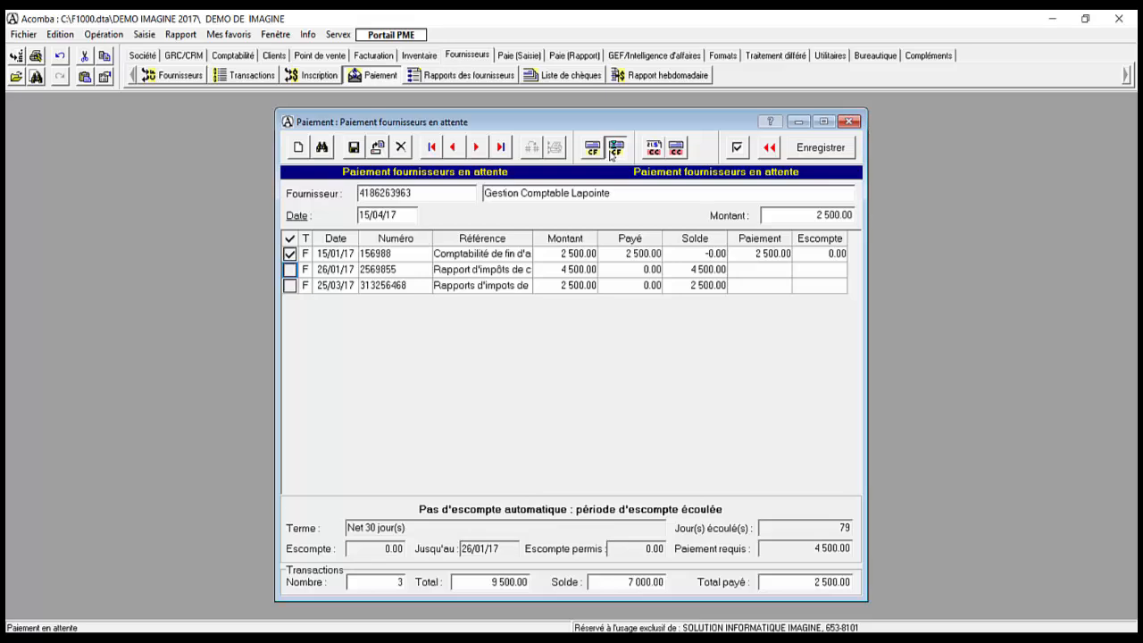
key(space)
key(Return)
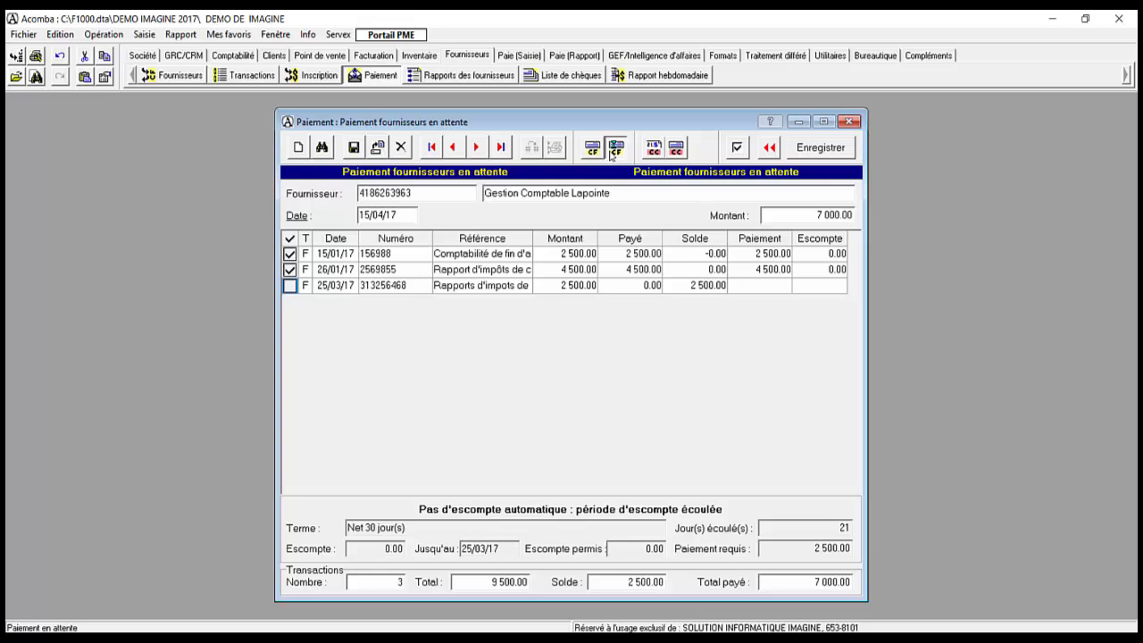
key(Return)
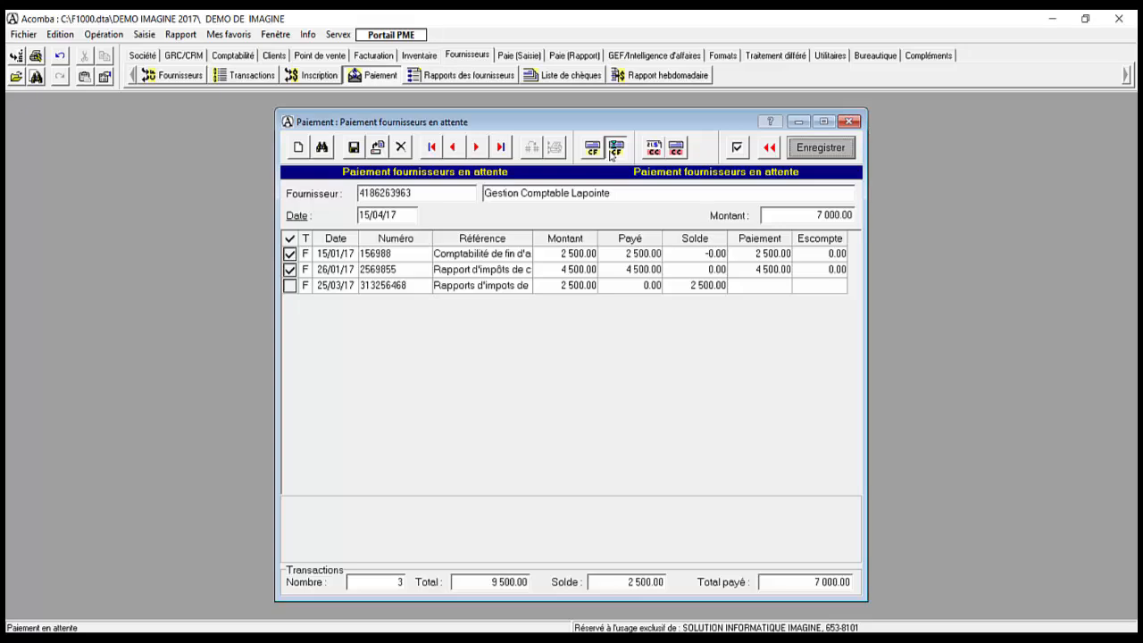
Step: Save the 7 000.00 payment, reload the supplier to check the remaining invoice, and close the window
click(616, 148)
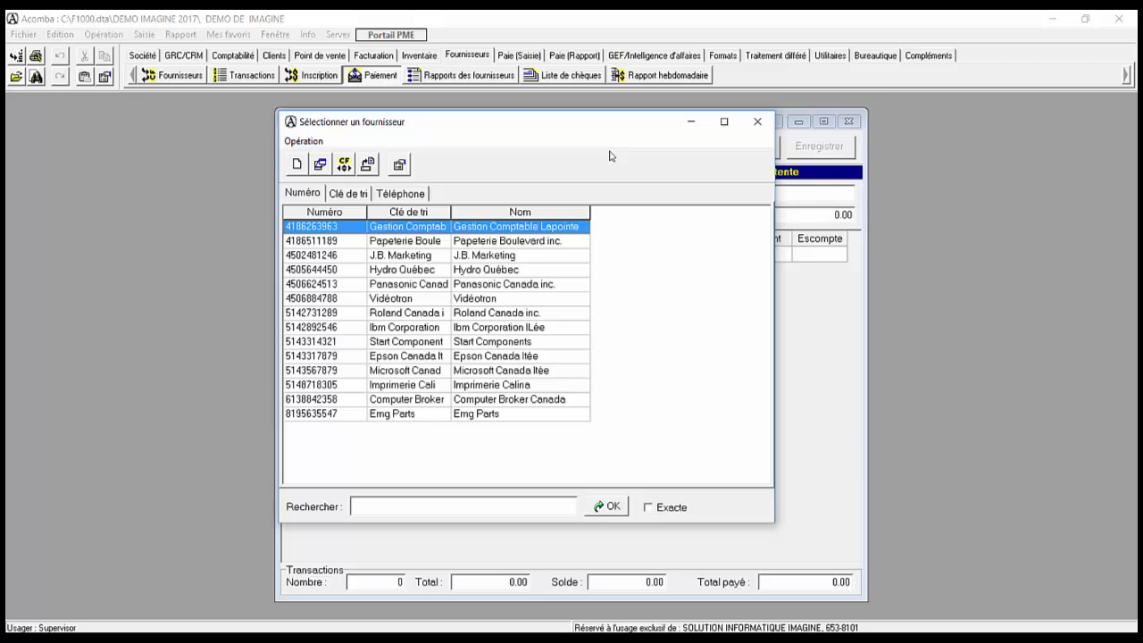
key(Return)
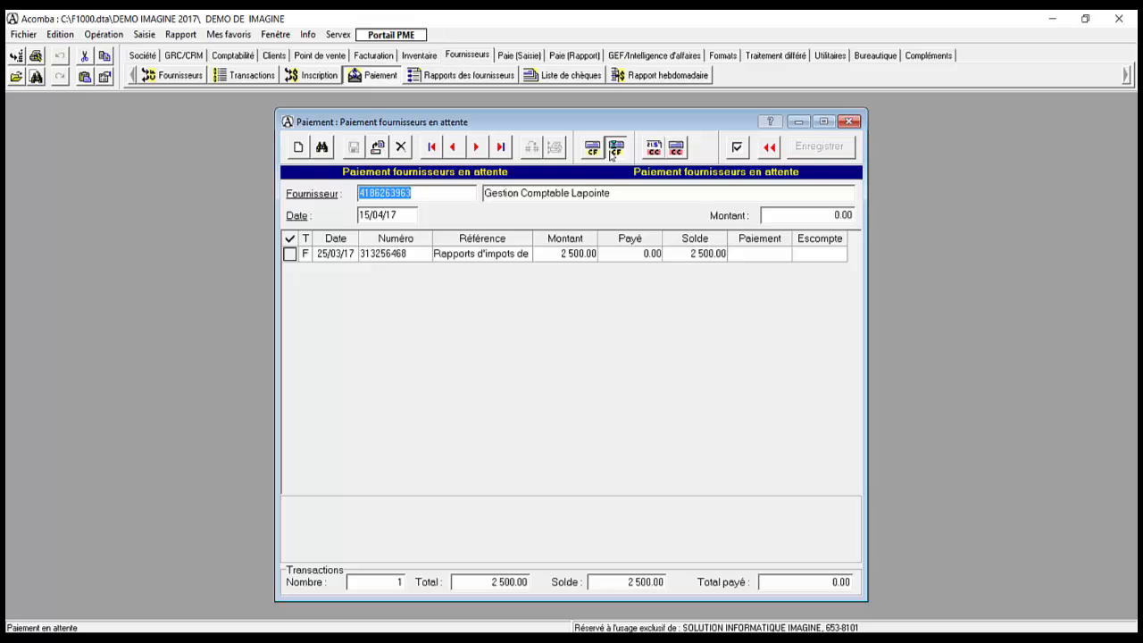
click(613, 150)
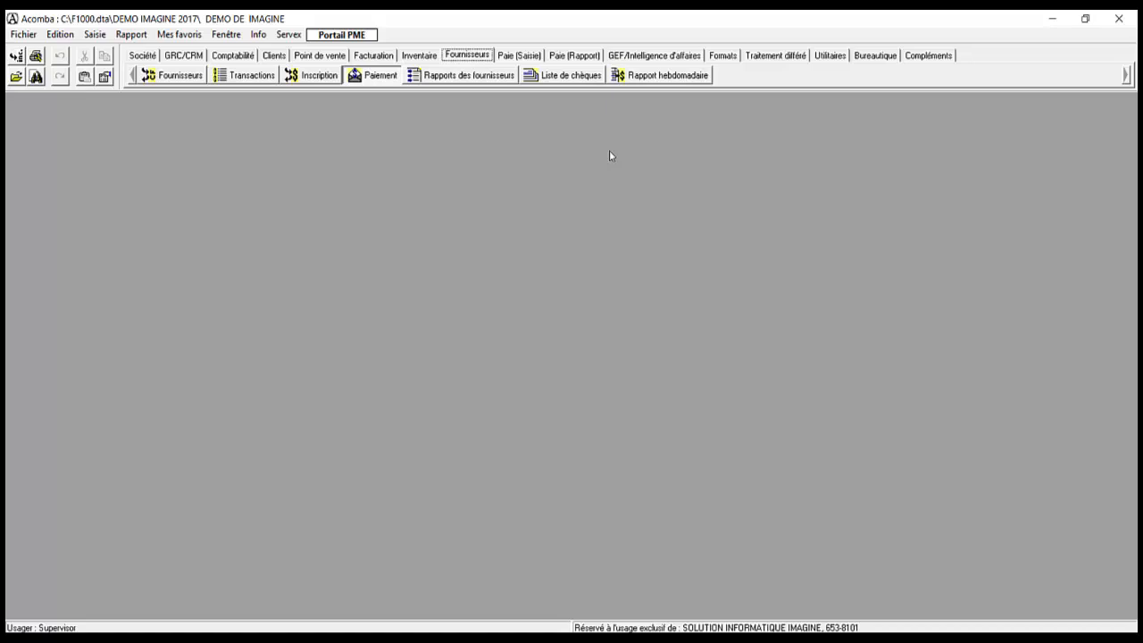
Step: Set cheque printing to Chèque fournisseur from bank 1001 CAISSE POPULAIRE
key(Right)
key(Right)
key(Right)
key(Right)
key(Right)
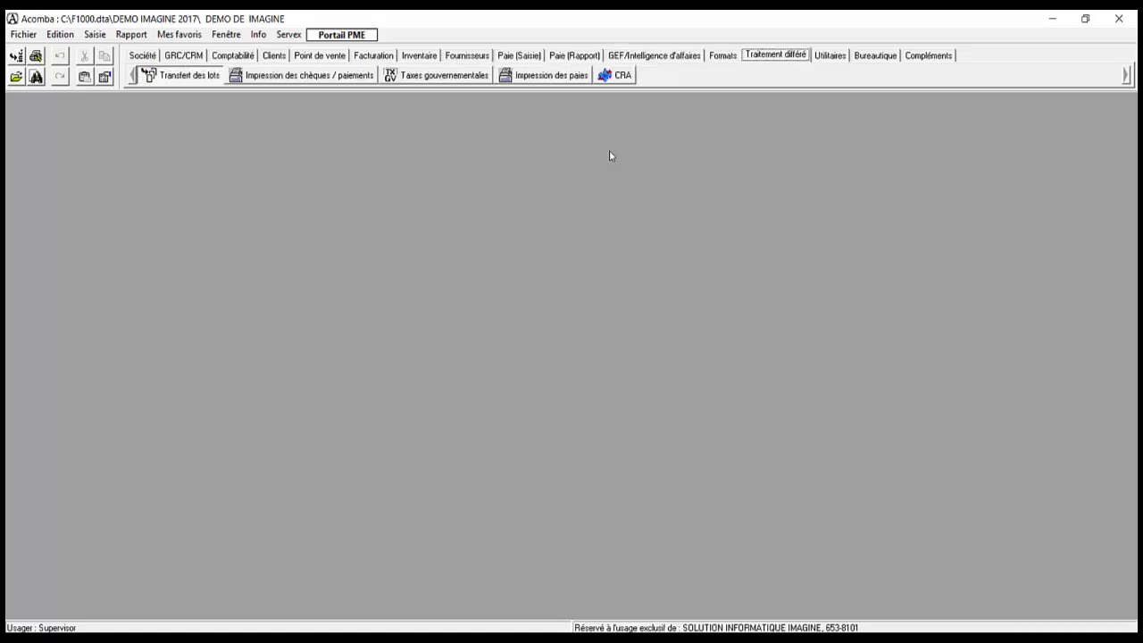
key(Right)
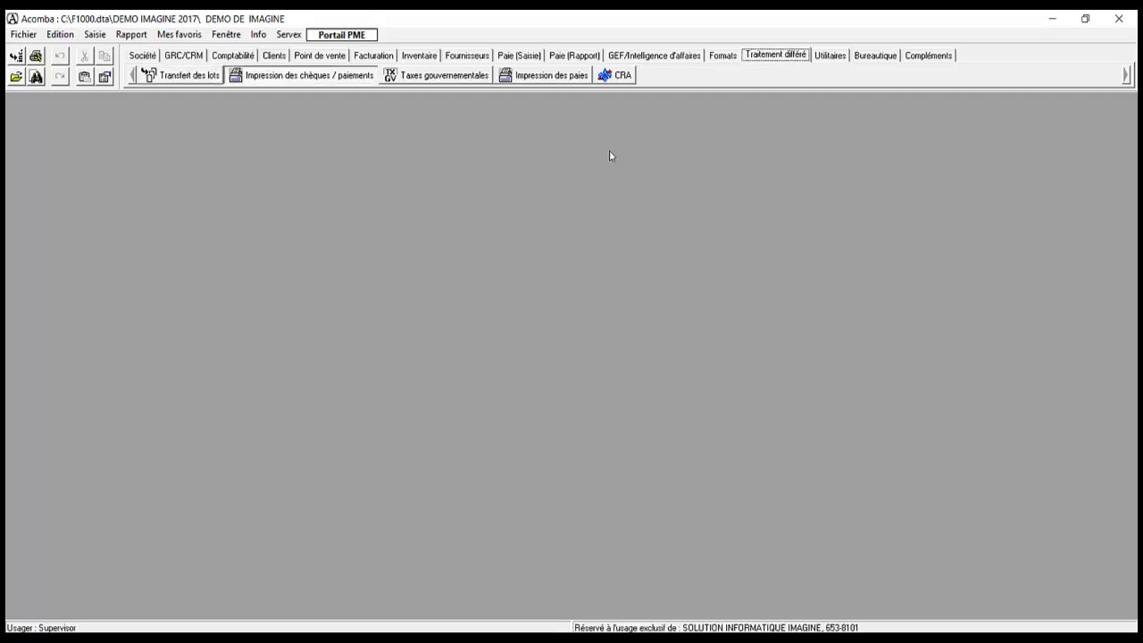
key(Return)
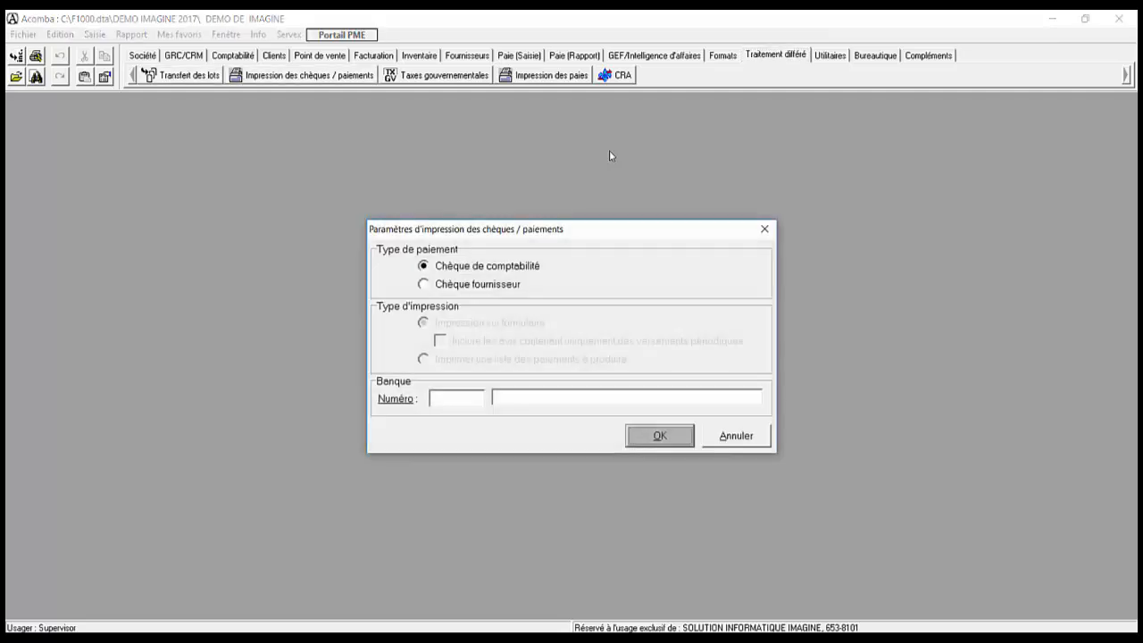
click(460, 288)
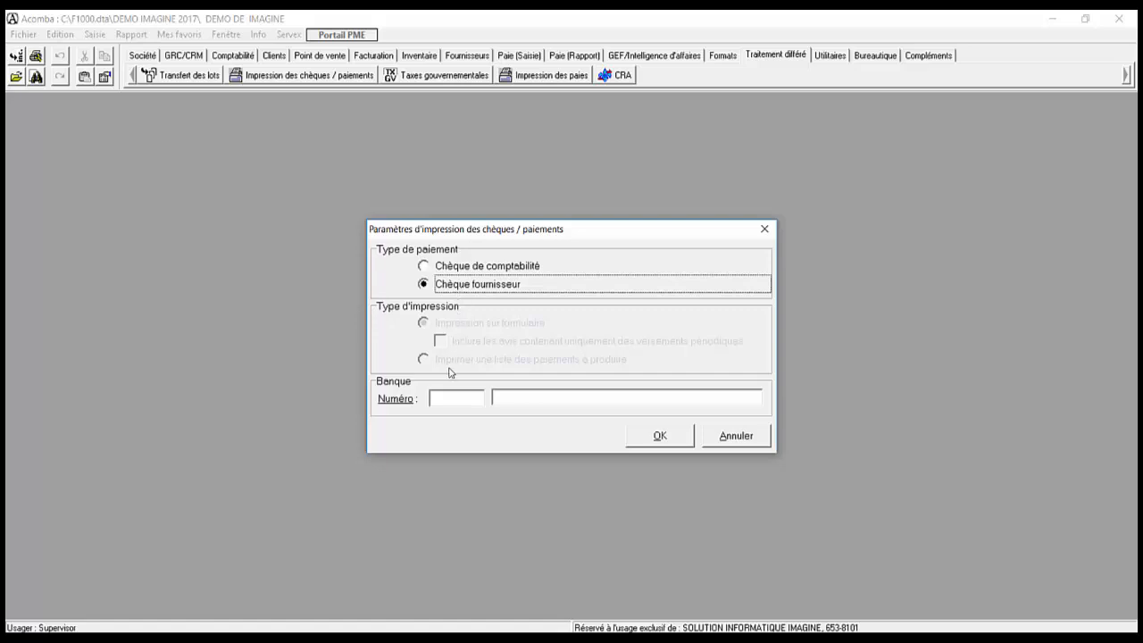
click(442, 398)
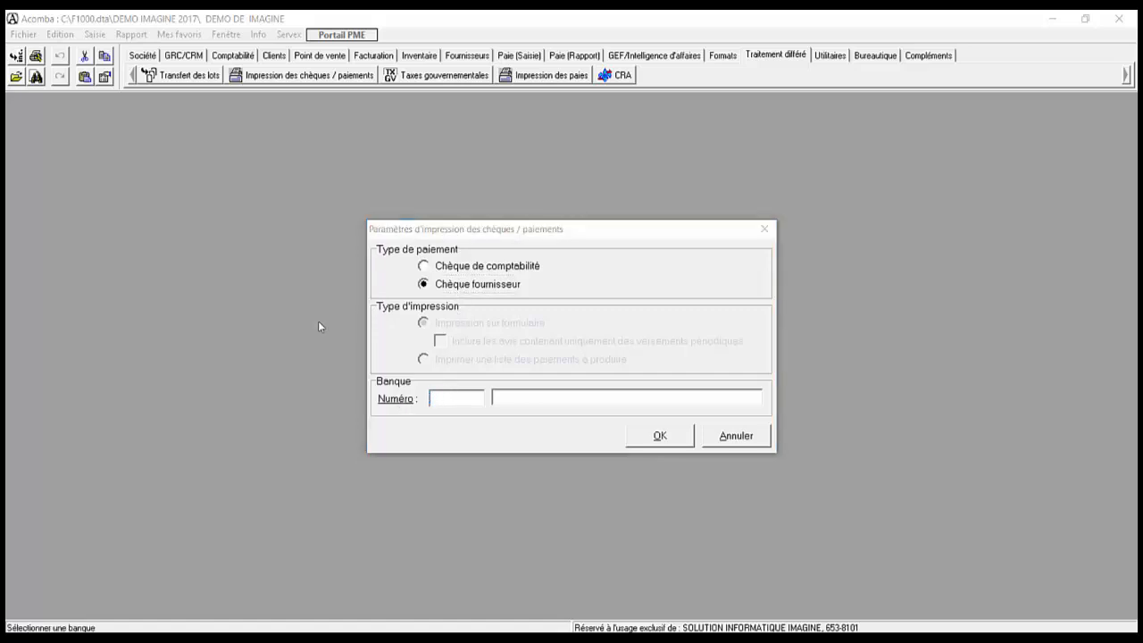
double_click(384, 277)
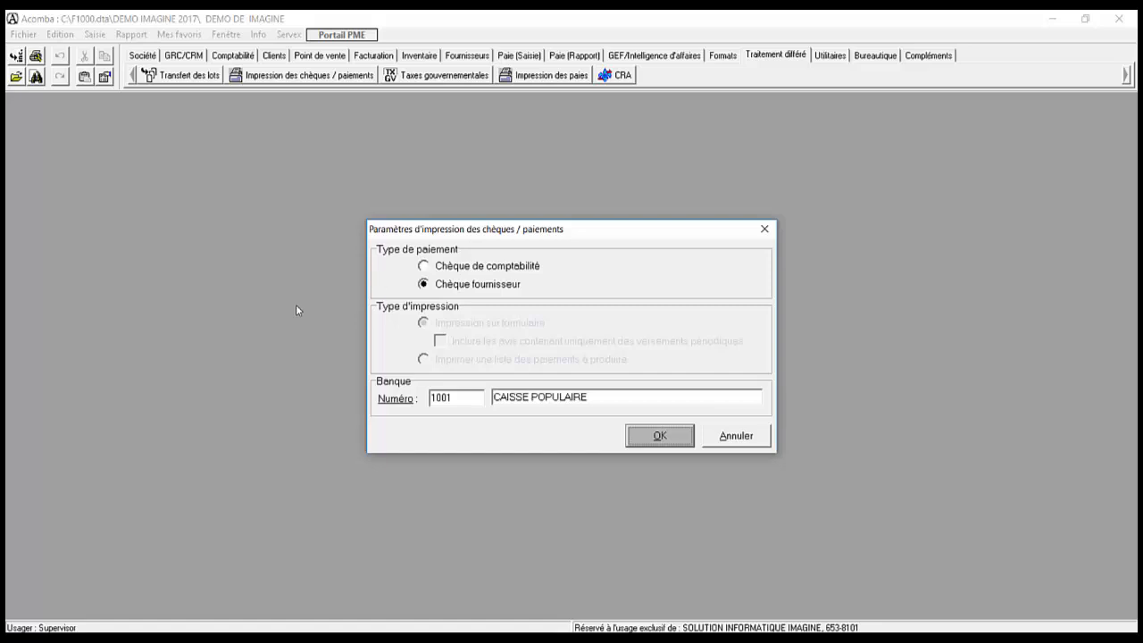
key(Return)
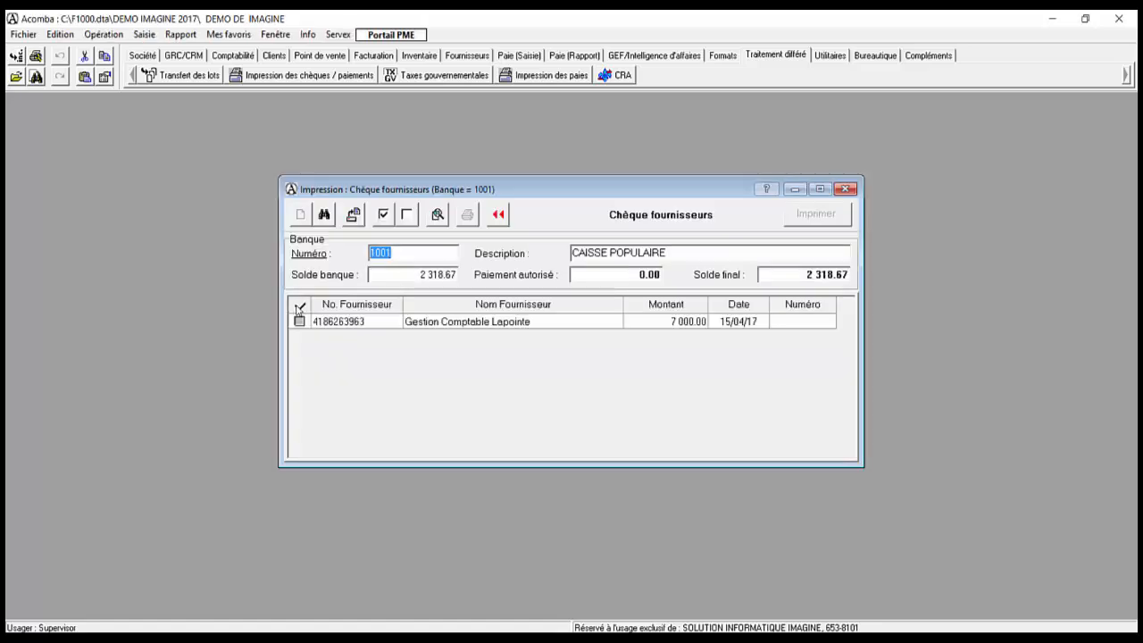
Step: Authorize the 7 000.00 Gestion Comptable Lapointe cheque as number 256 and print it
key(Tab)
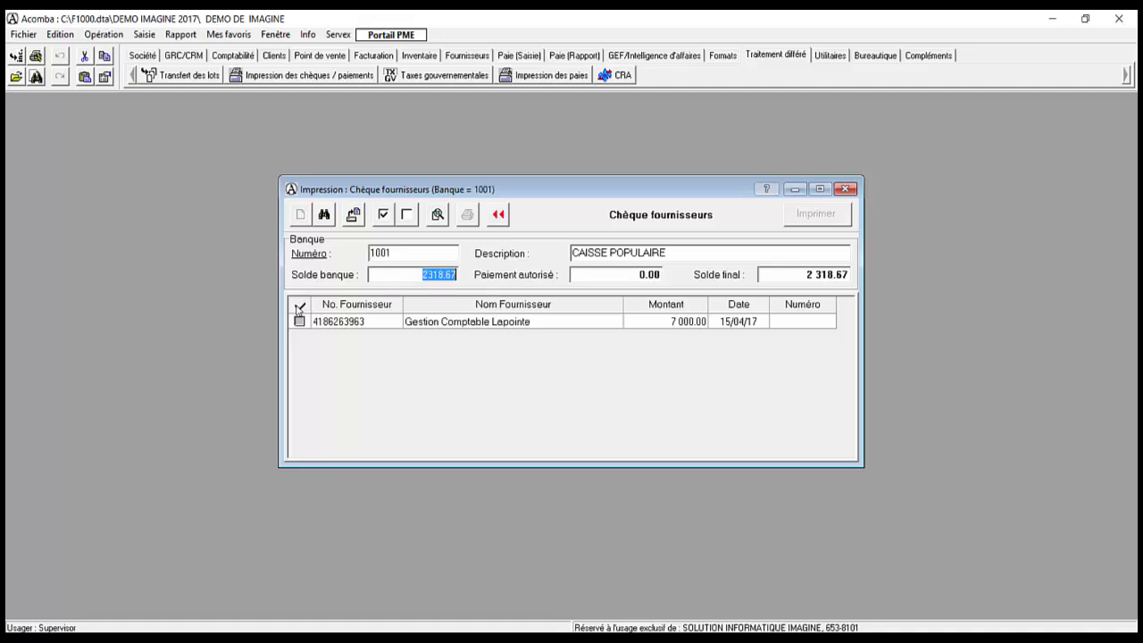
key(Tab)
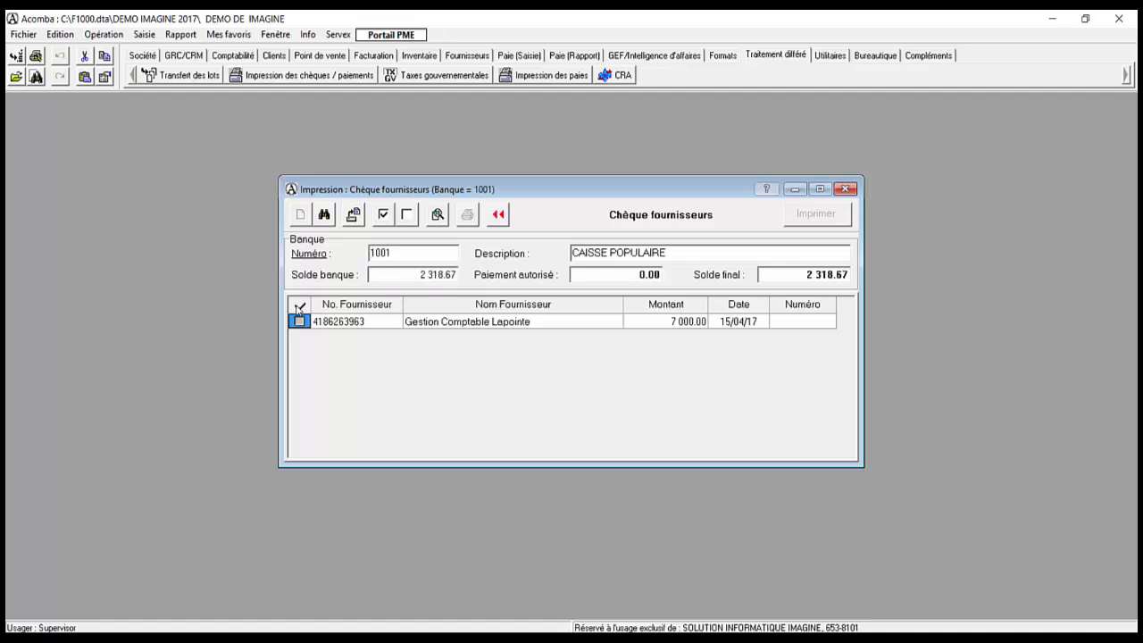
key(space)
key(Tab)
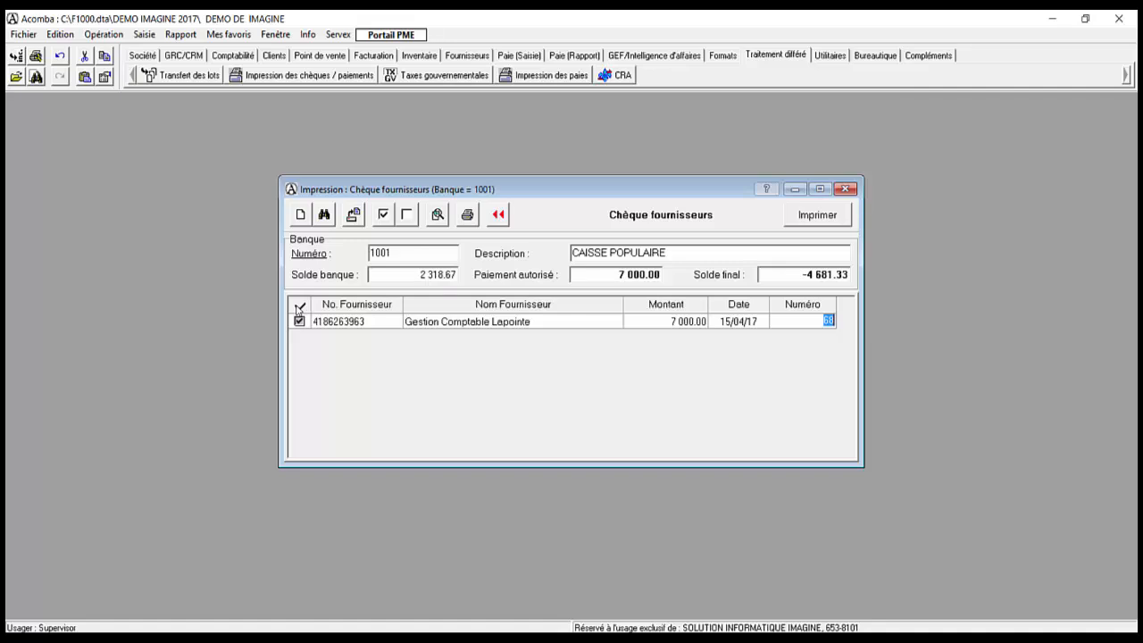
text(256)
key(Tab)
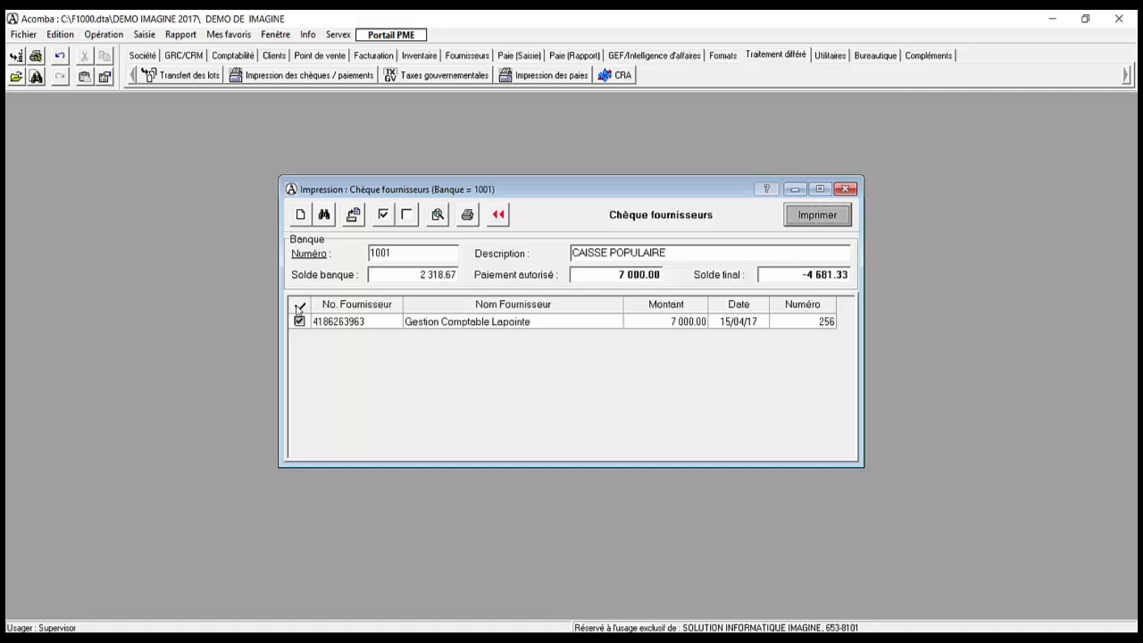
key(Return)
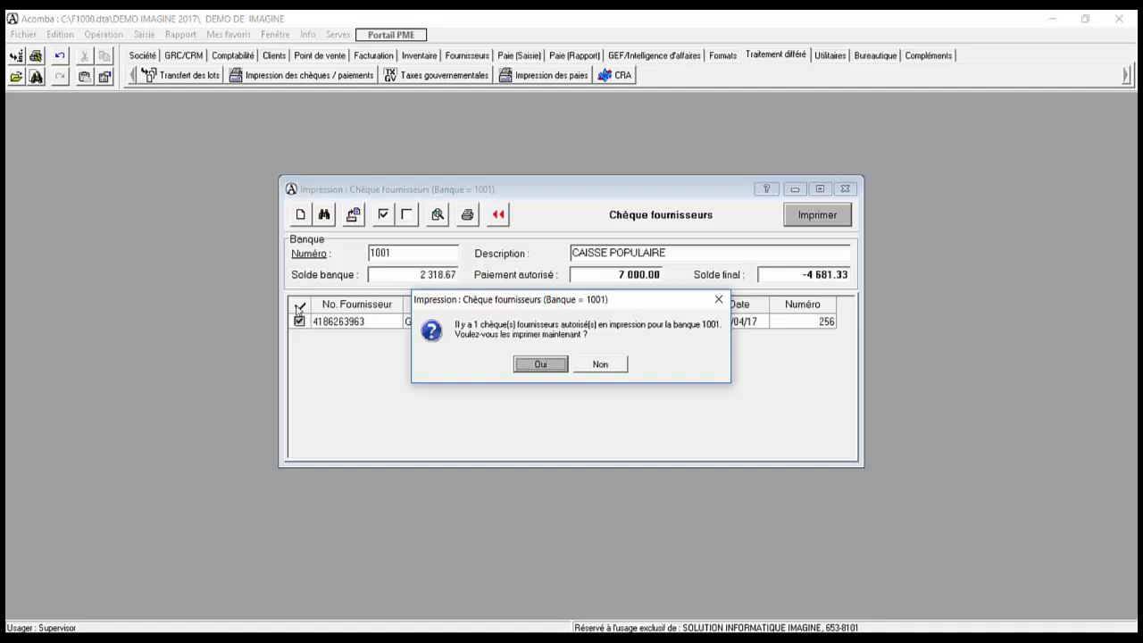
key(Return)
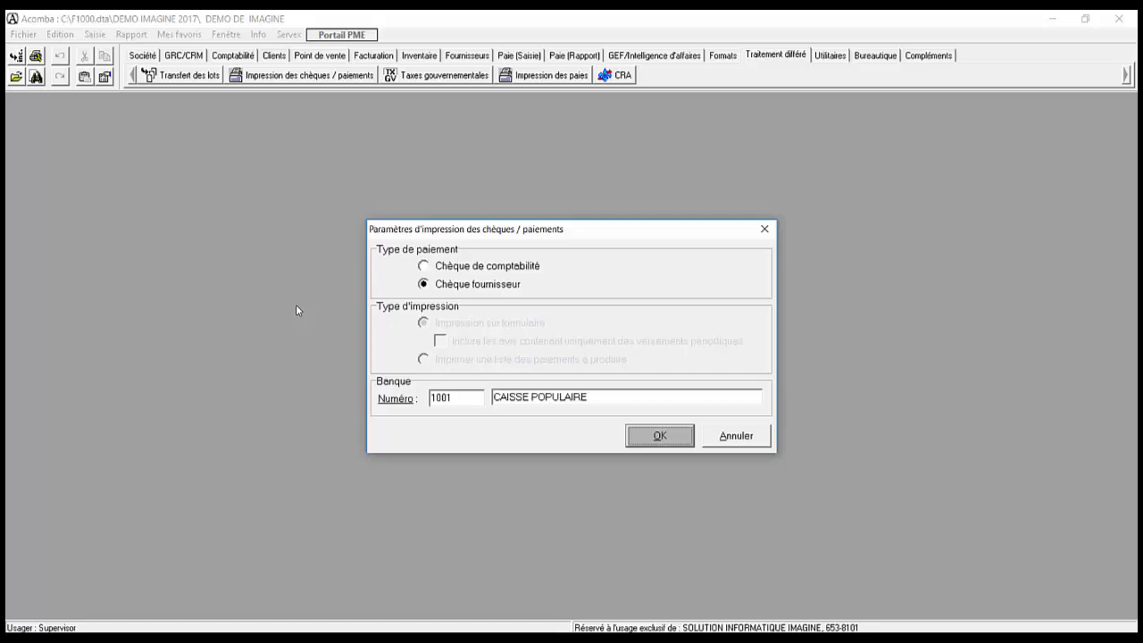
Step: Dismiss the 'no supplier cheque' messages and close the cheque print settings
key(Return)
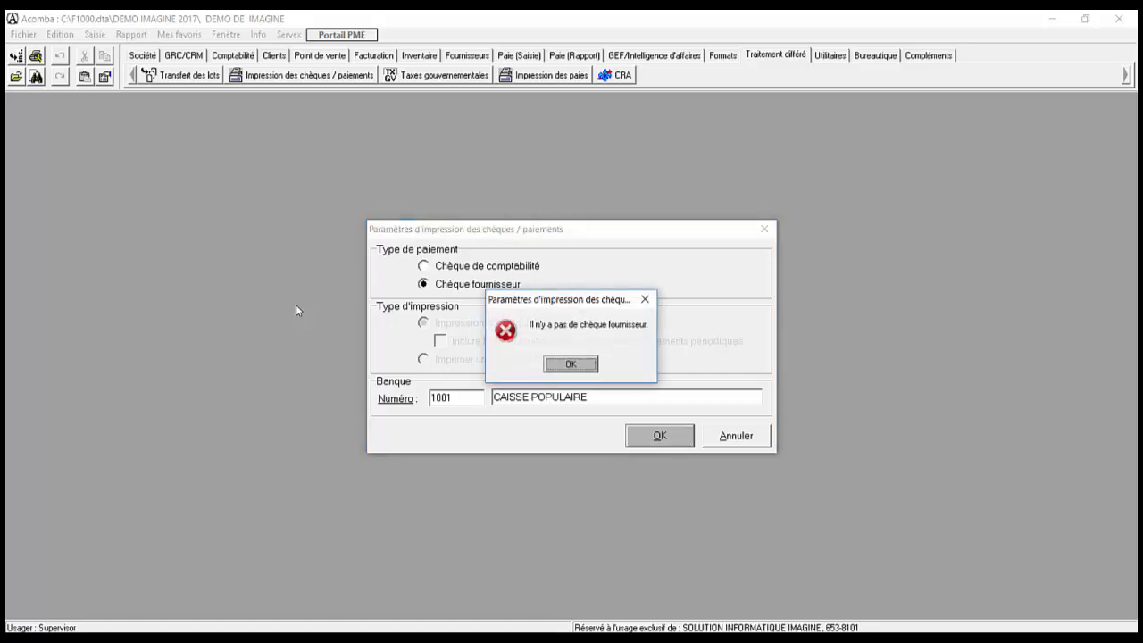
key(Return)
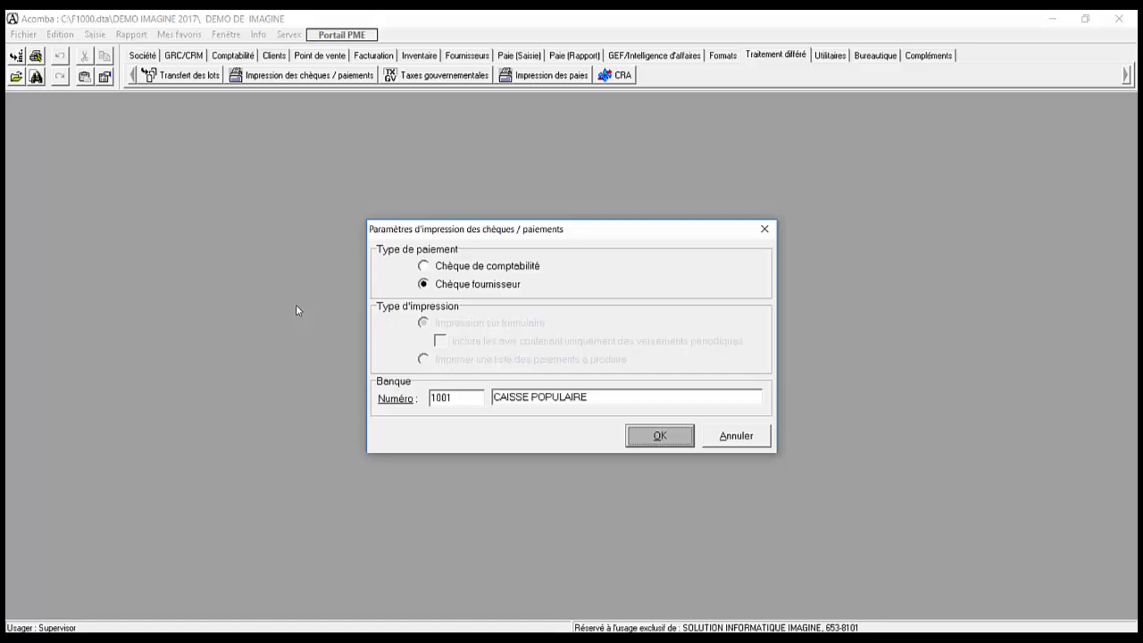
key(Return)
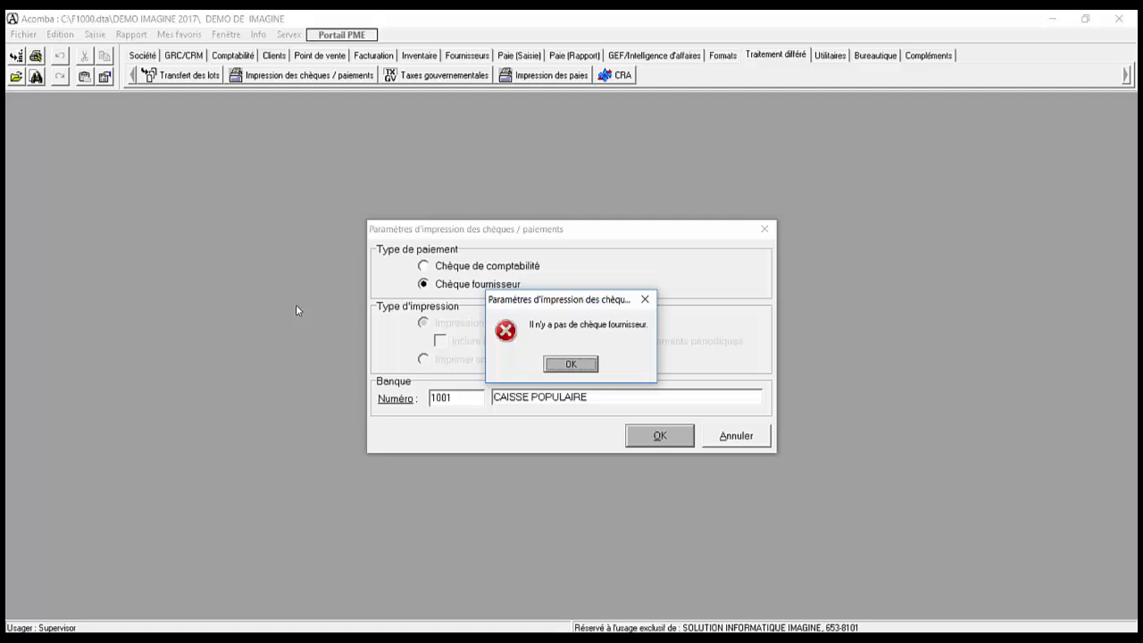
key(Return)
key(Escape)
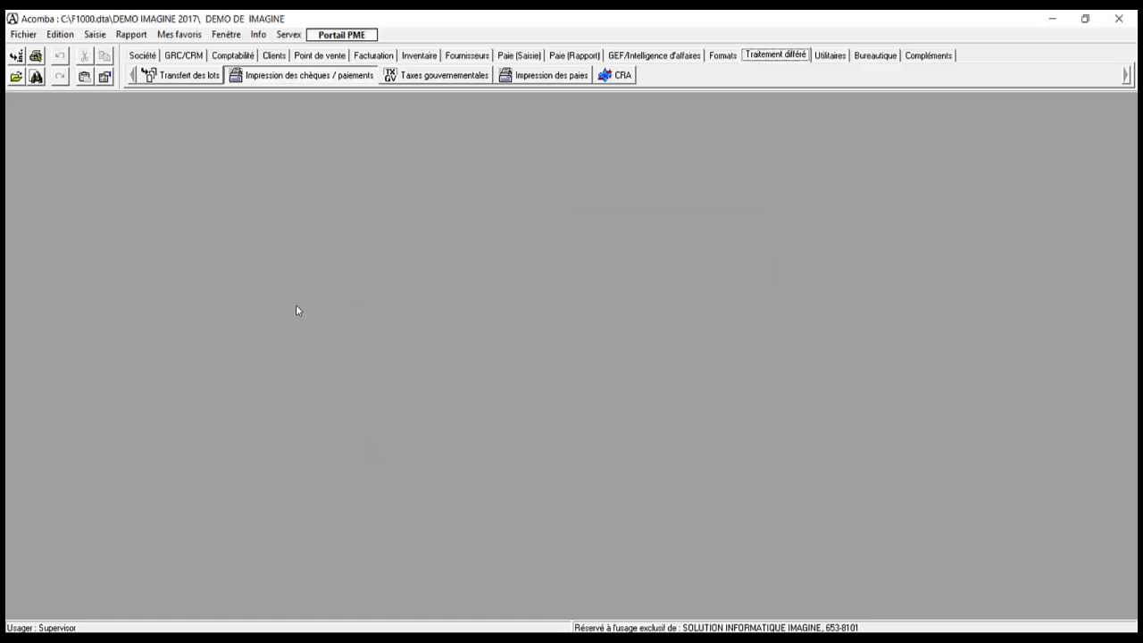
Step: Open the supplier transactions list and cycle through its cheque, pending, supplier and date views
key(Left)
key(Left)
key(Left)
key(Left)
key(Left)
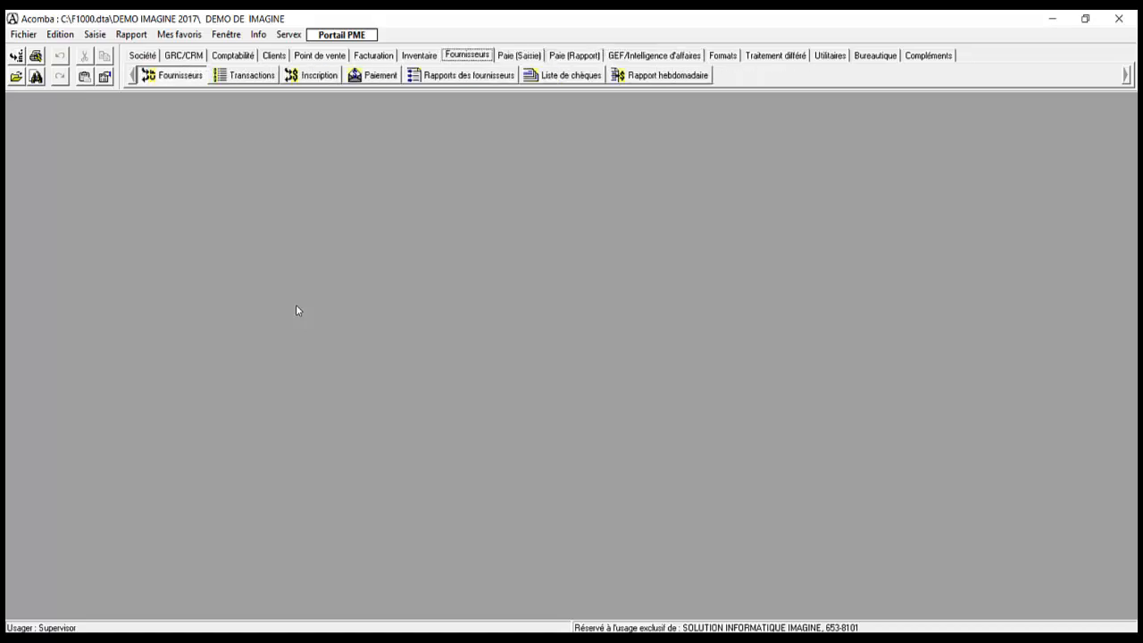
key(Right)
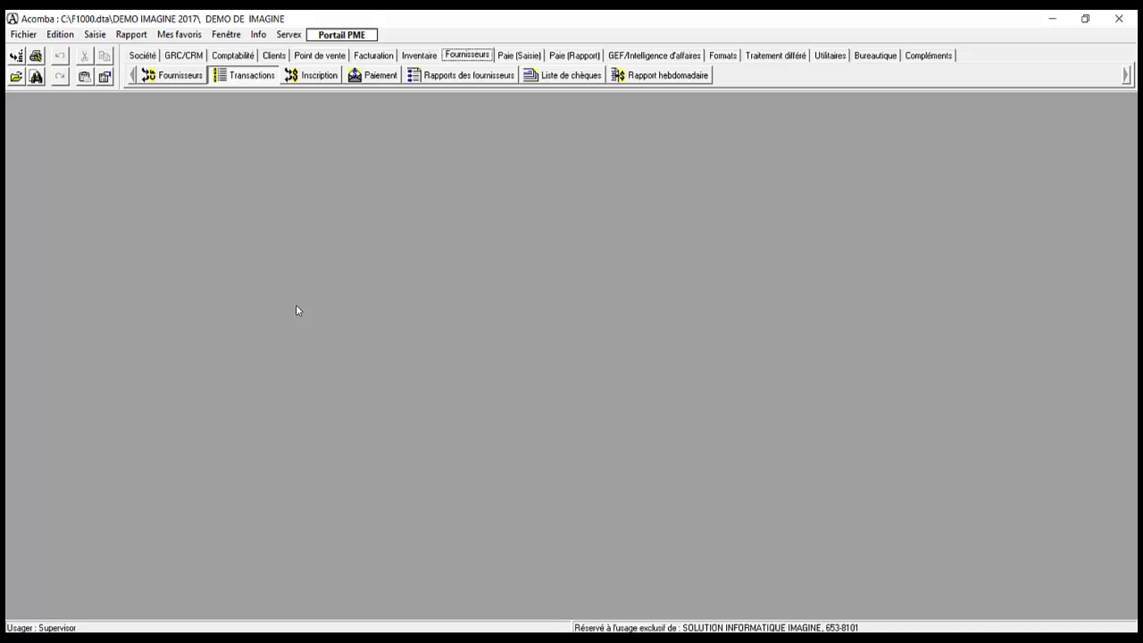
key(Return)
key(Right)
key(Right)
key(Right)
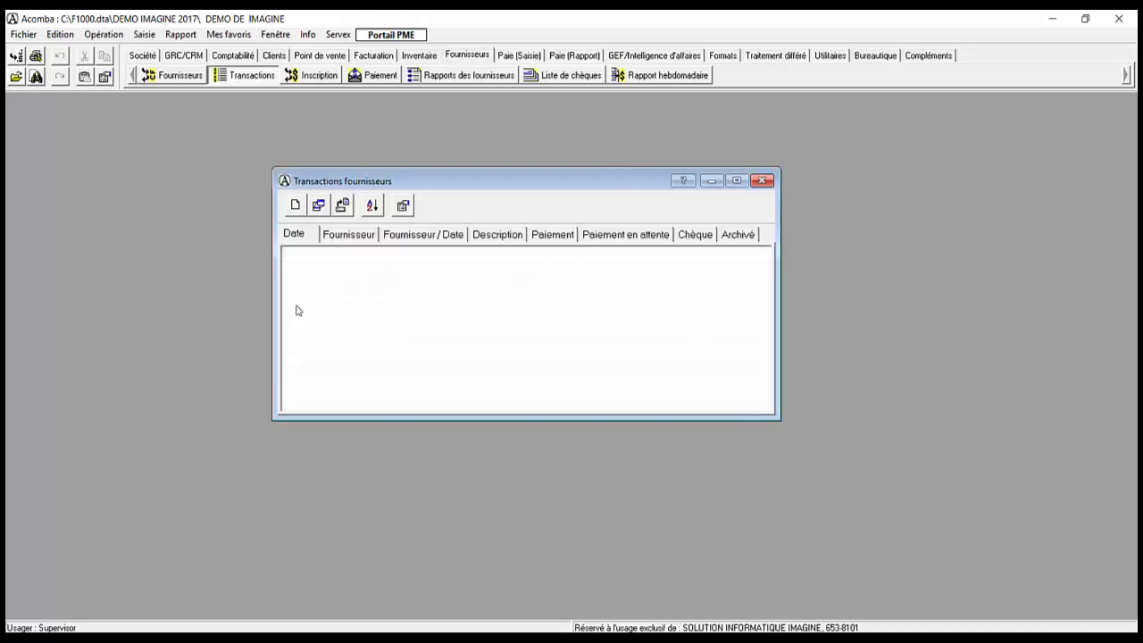
key(Right)
key(Right)
key(Right)
key(Right)
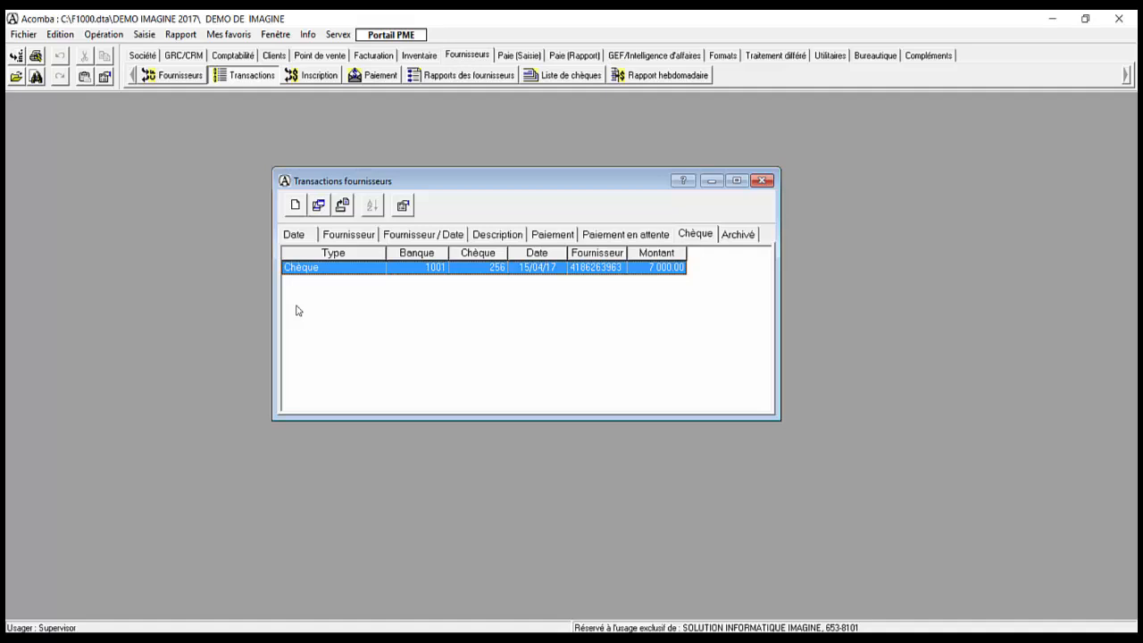
key(Left)
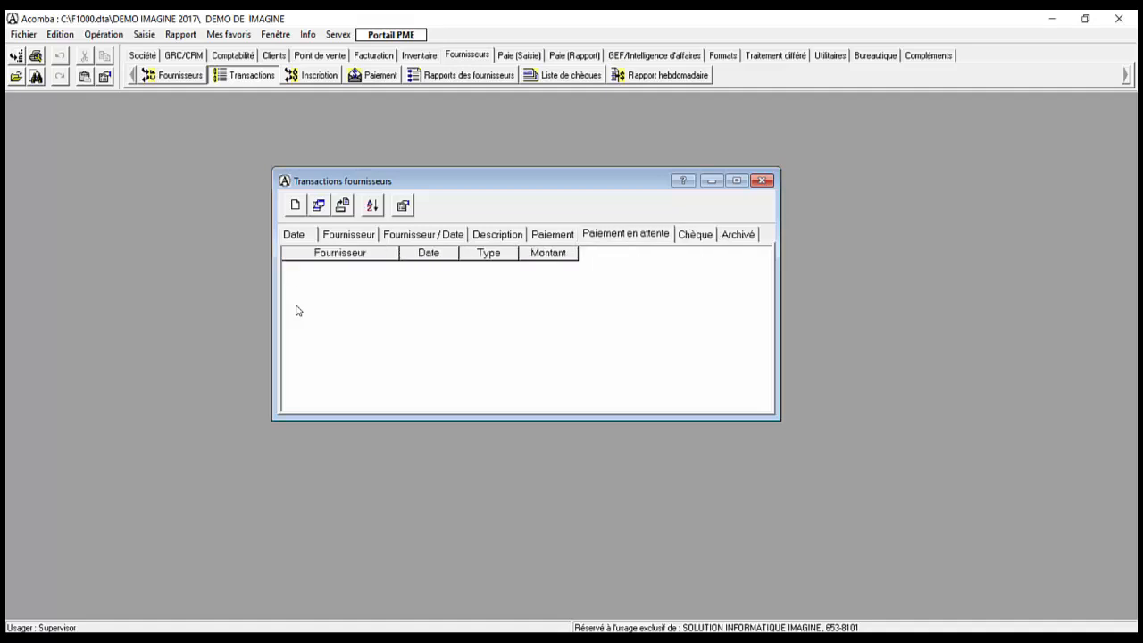
key(Left)
key(Left)
key(Left)
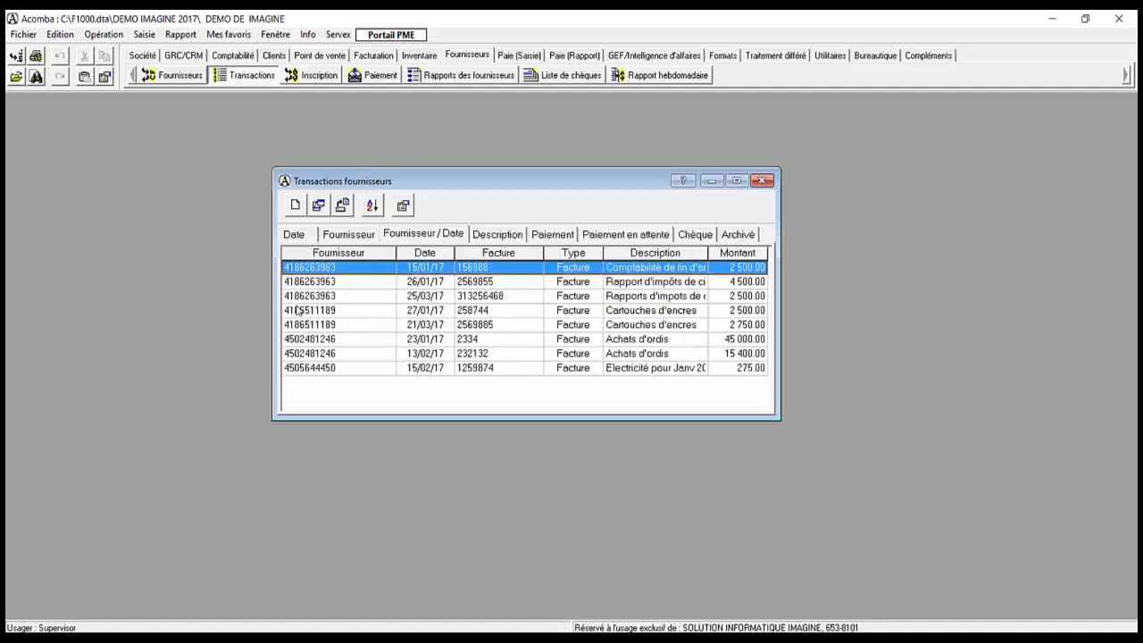
key(Left)
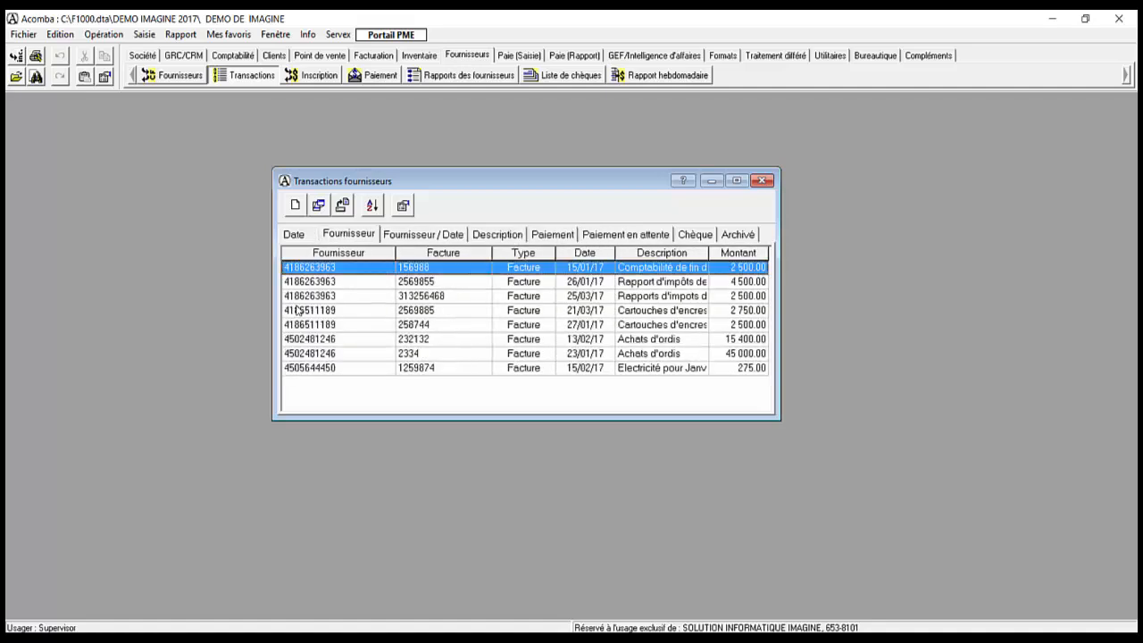
key(Left)
Step: Switch to the cheque view and review cheque 256's 7 000.00 payment record to Gestion Comptable Lapointe
key(Down)
key(Down)
key(Down)
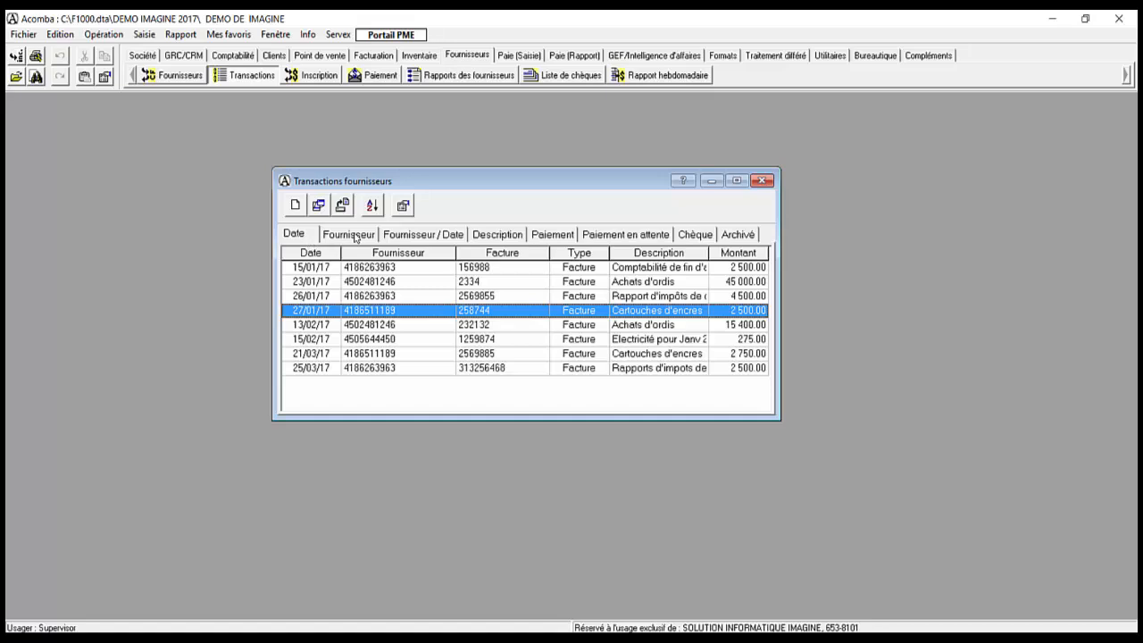
key(Right)
click(398, 239)
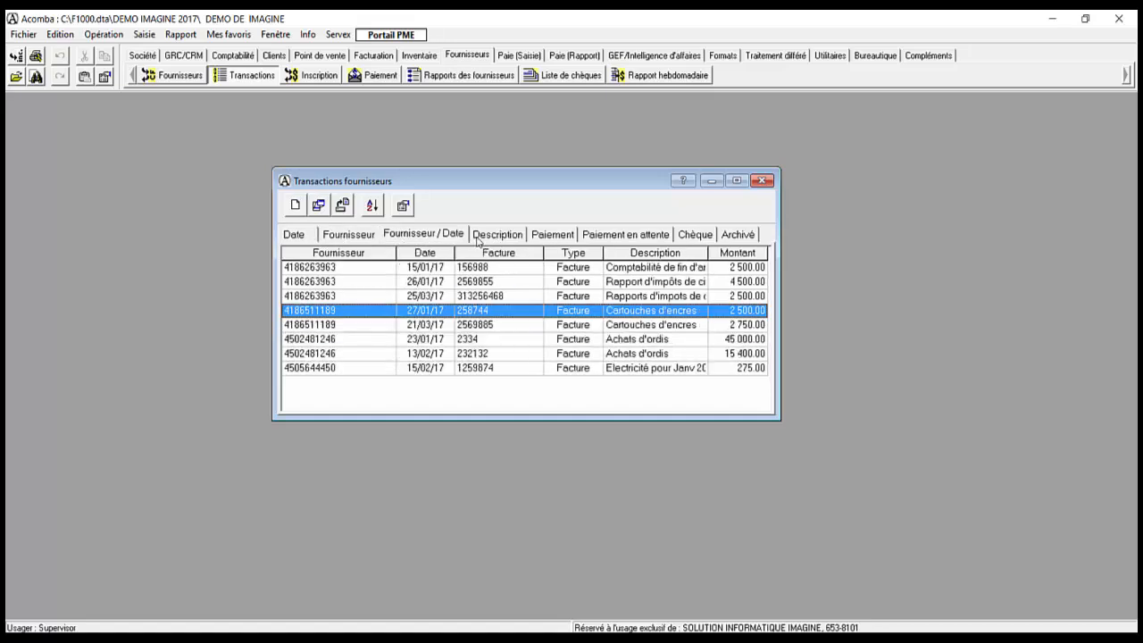
click(481, 240)
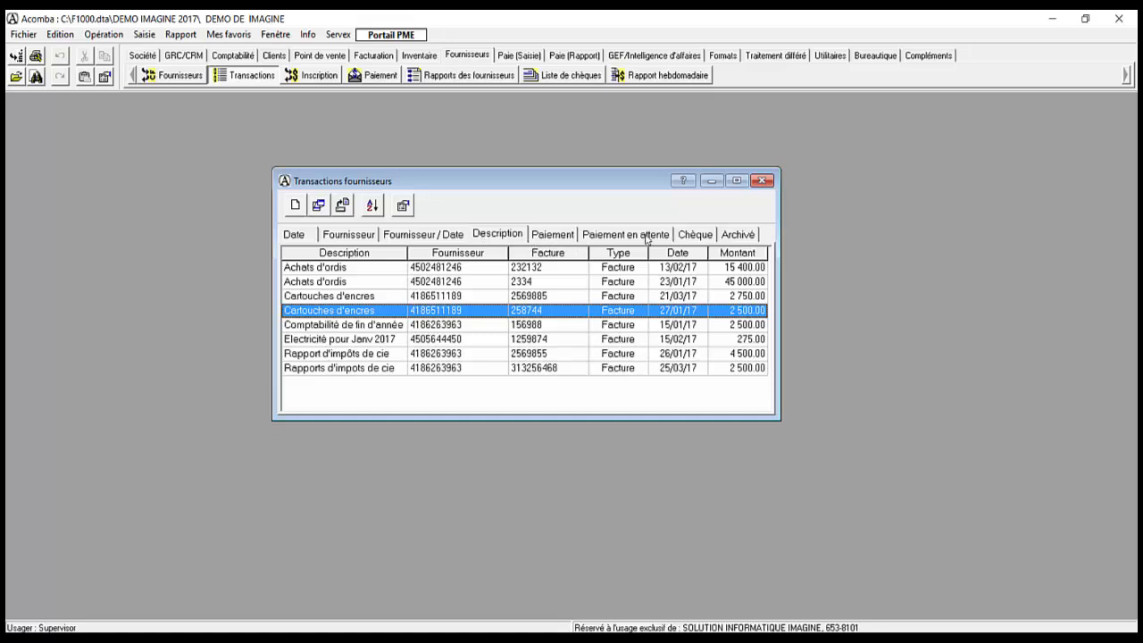
click(554, 235)
click(605, 236)
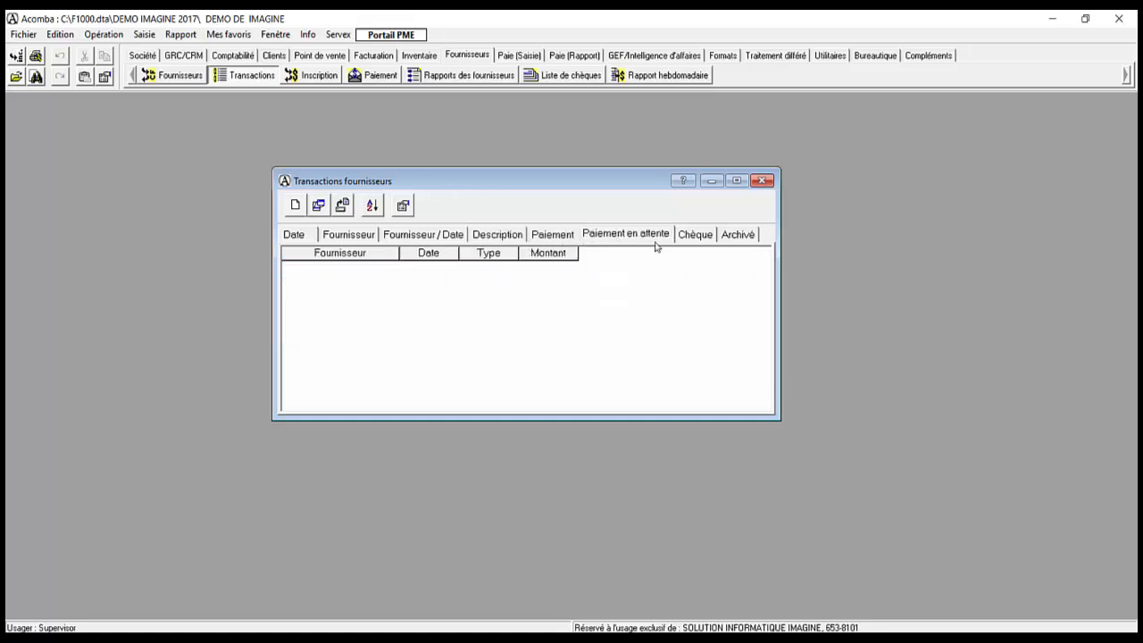
click(693, 236)
click(737, 237)
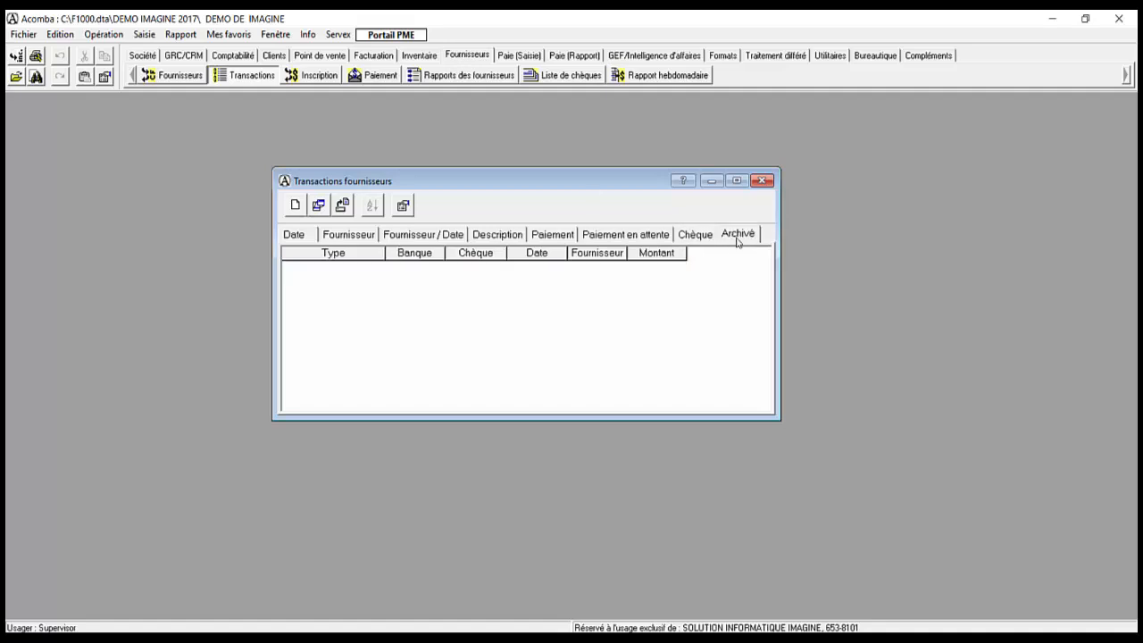
click(698, 236)
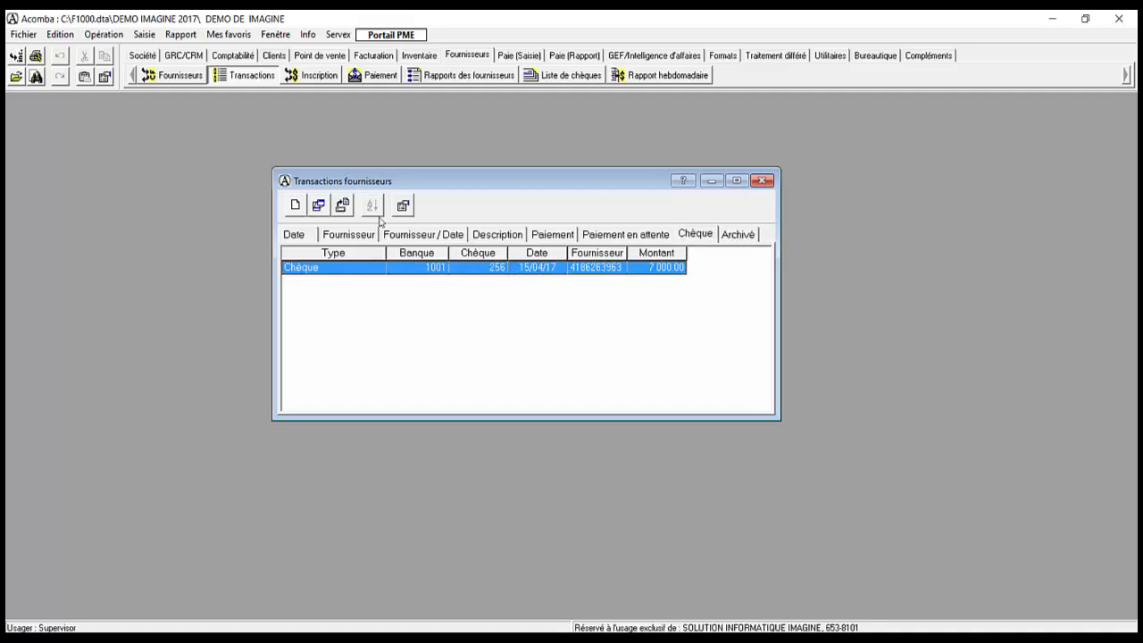
key(Return)
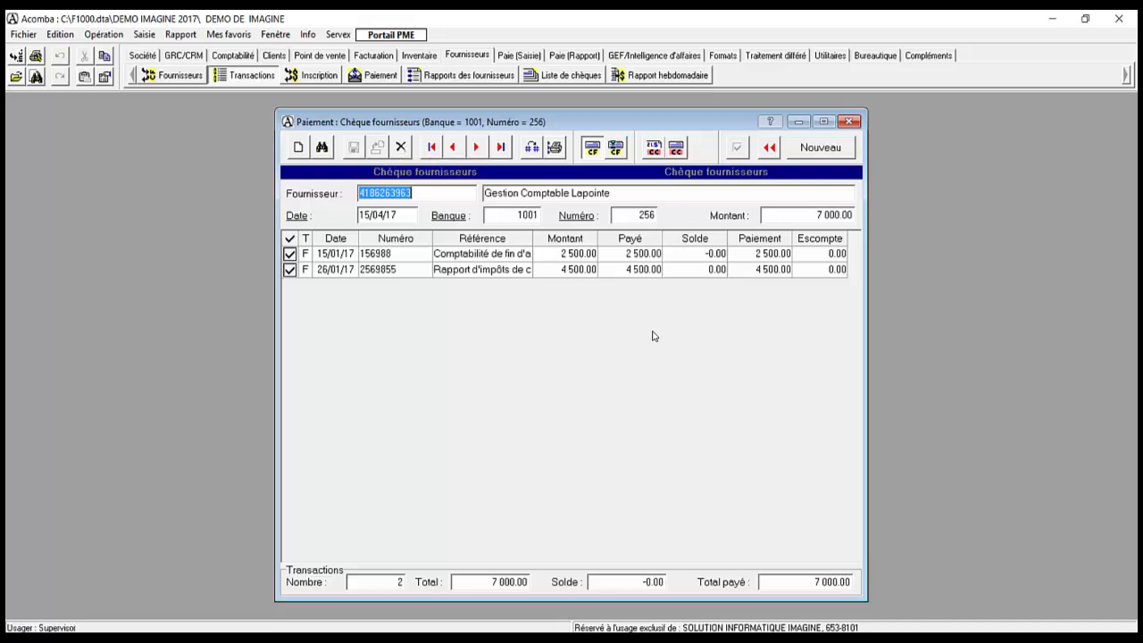
key(Escape)
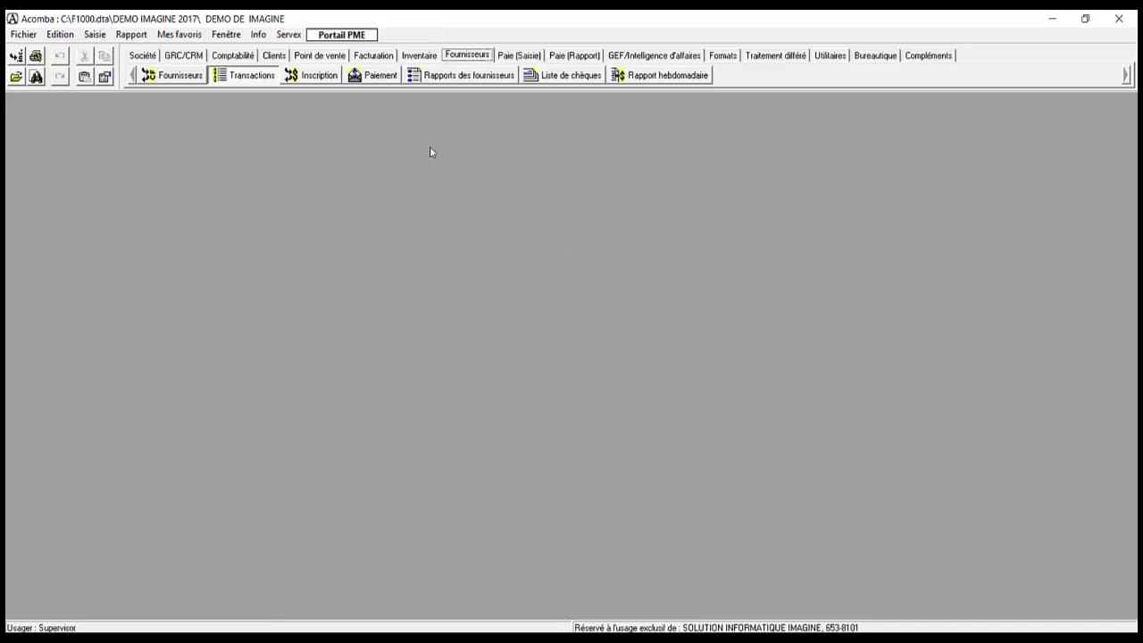
Step: Try the supplier list types (detailed, complete, labels, mail-merge), then return to summary
click(447, 75)
click(362, 229)
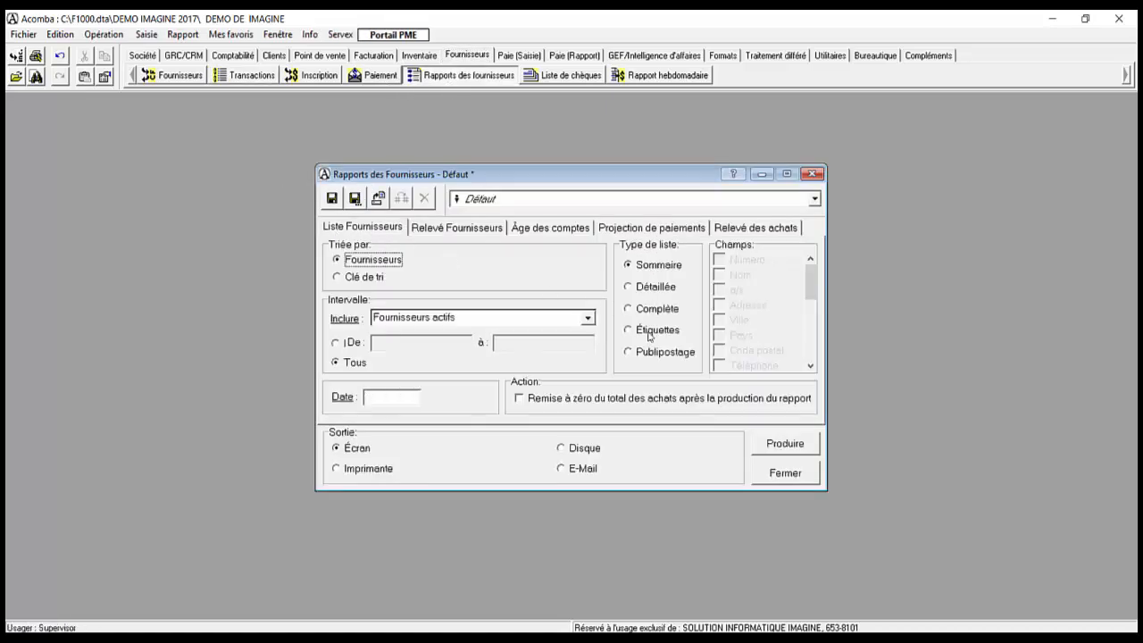
click(645, 287)
click(643, 310)
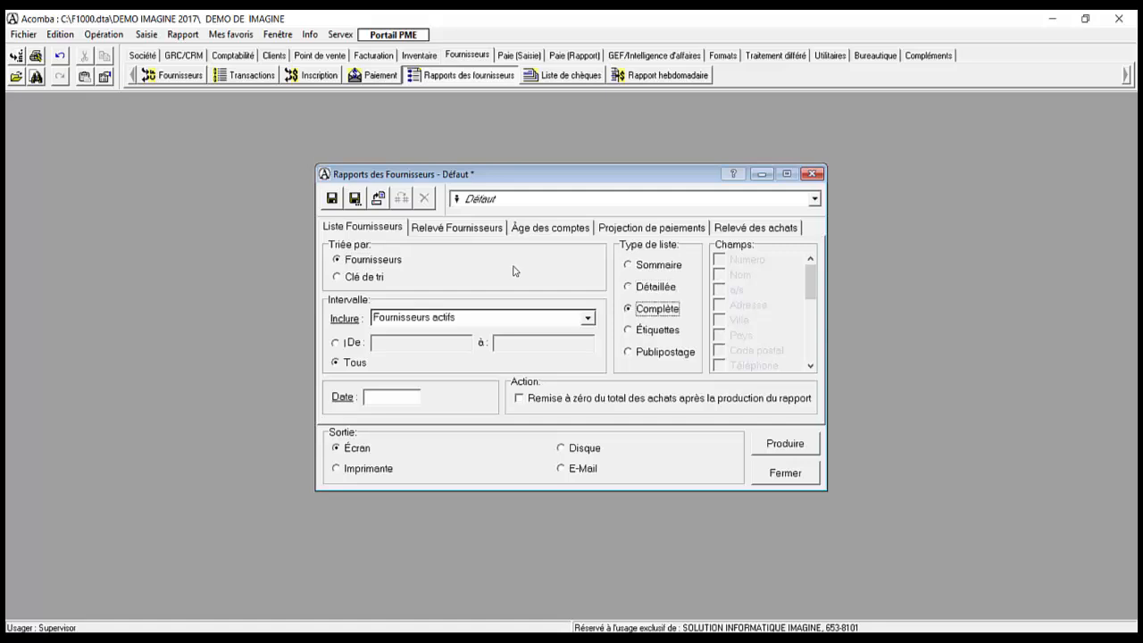
click(643, 330)
click(640, 353)
click(642, 266)
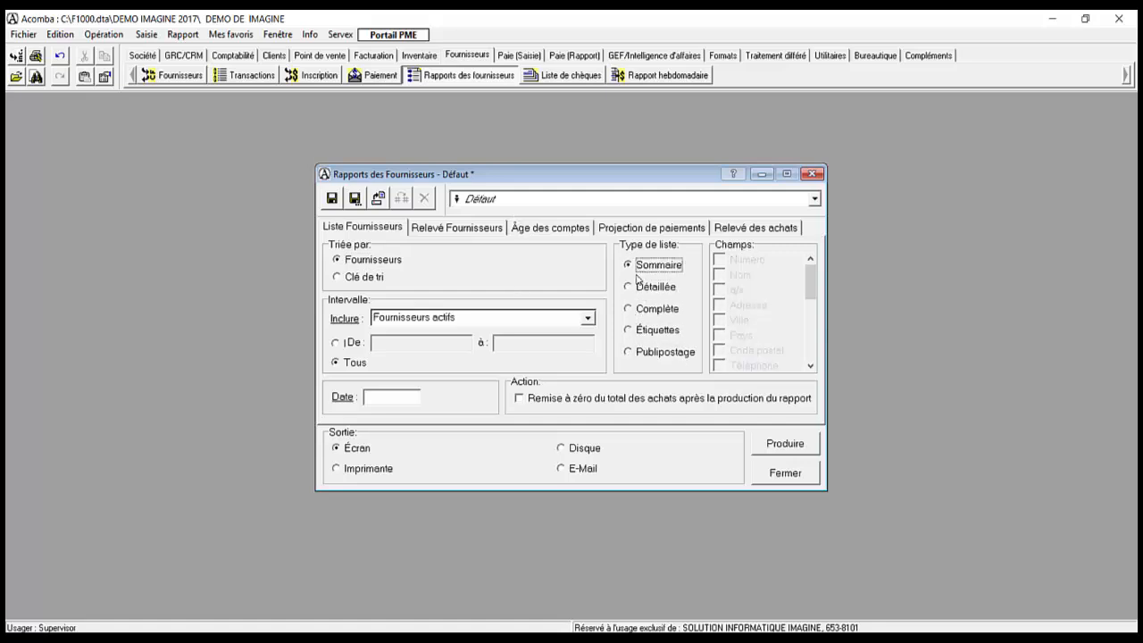
Step: Produce a detailed Relevé Fournisseurs supplier statement
click(438, 233)
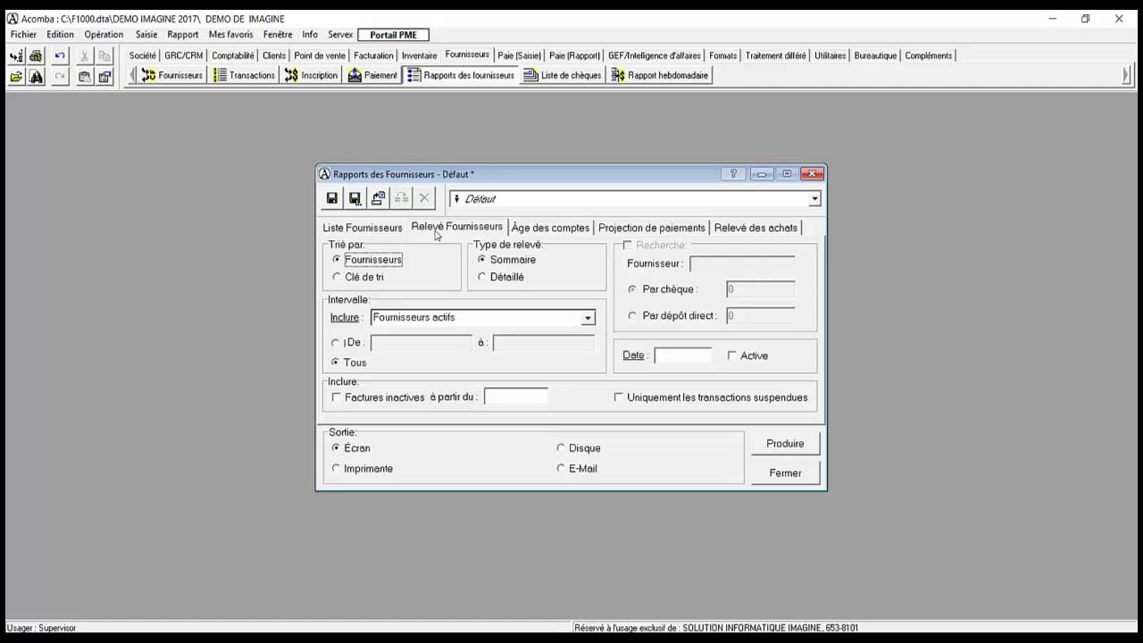
click(507, 280)
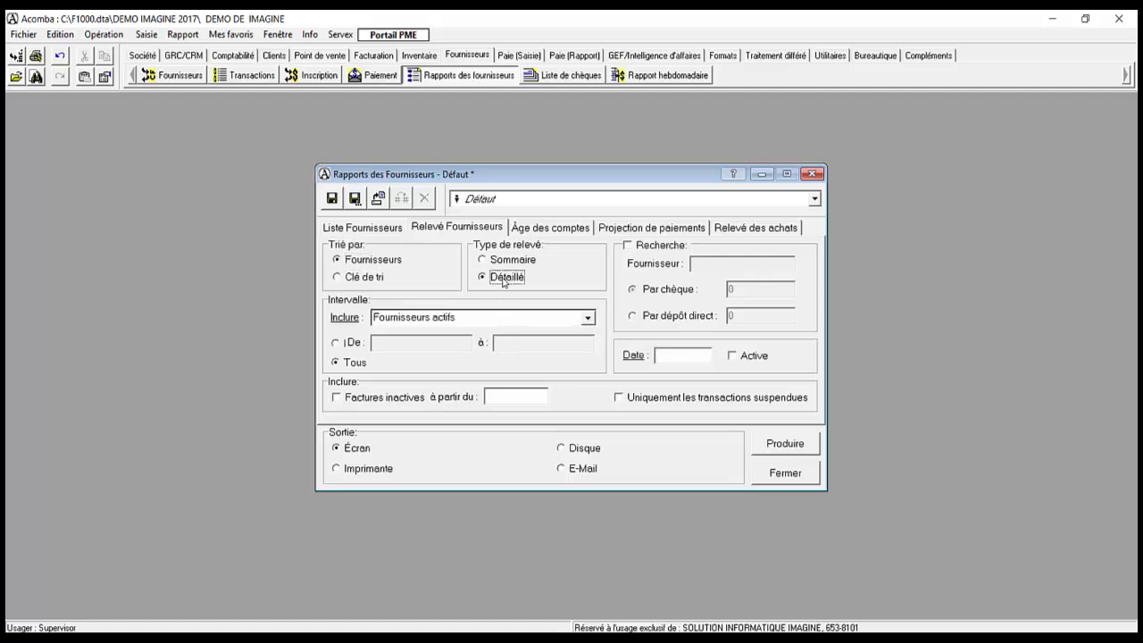
click(773, 453)
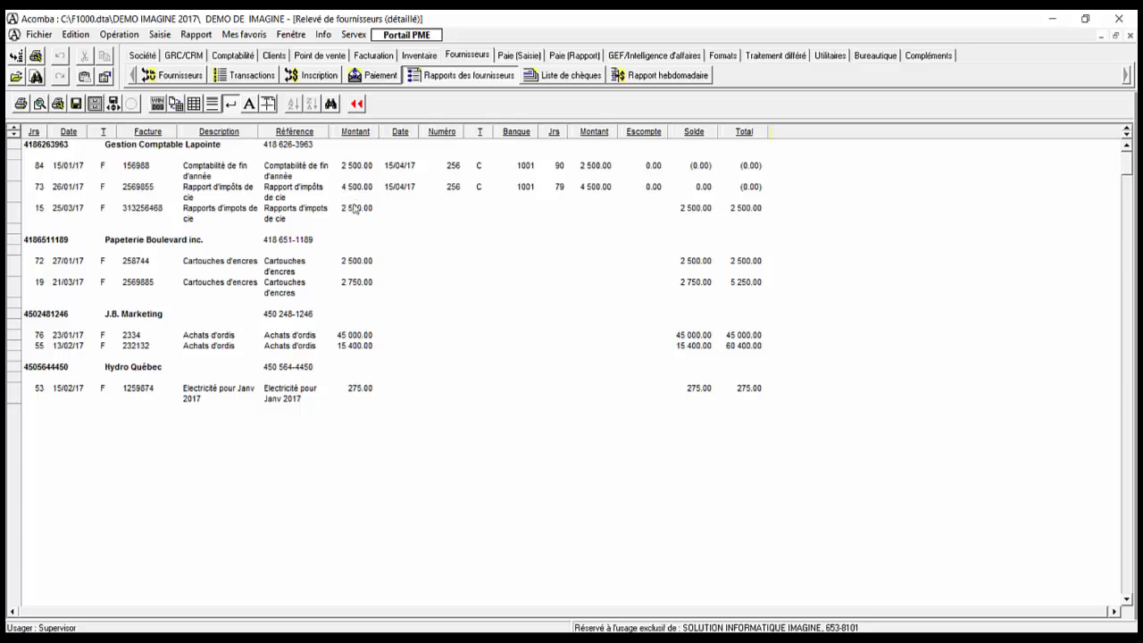
drag(361, 149, 39, 357)
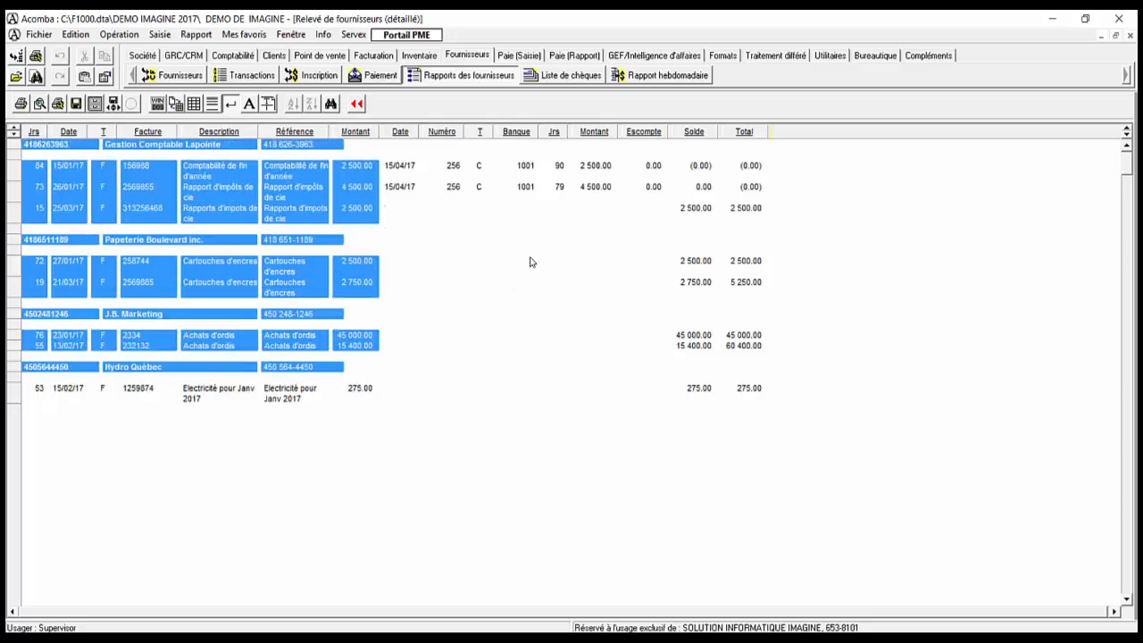
drag(401, 168, 725, 428)
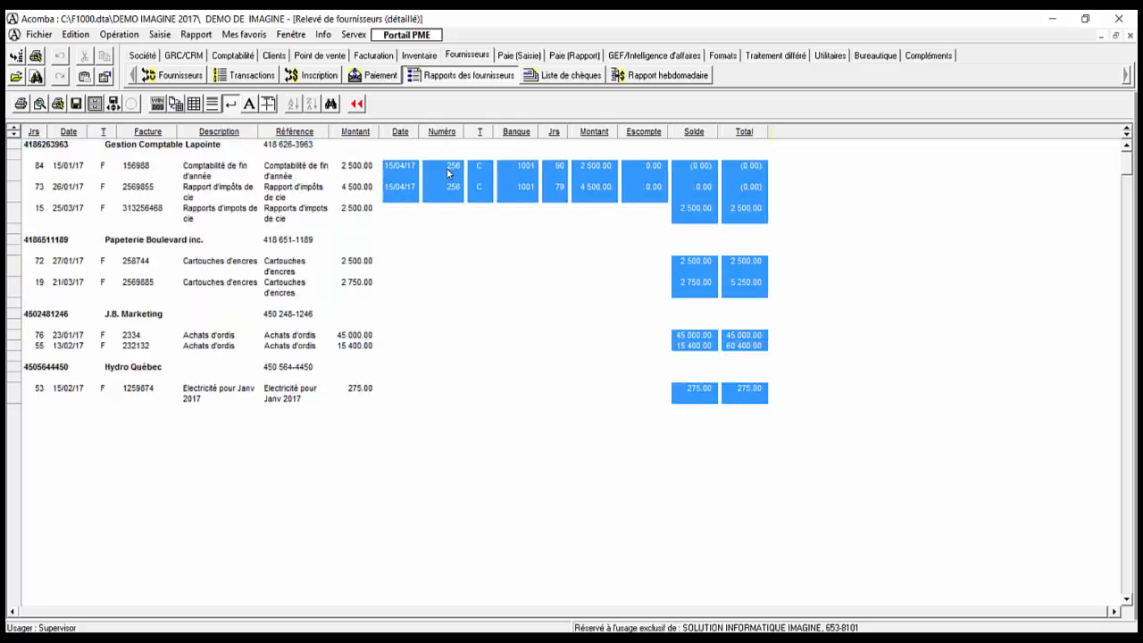
mouse_move(448, 173)
mouse_down()
mouse_move(454, 183)
mouse_move(457, 171)
mouse_up()
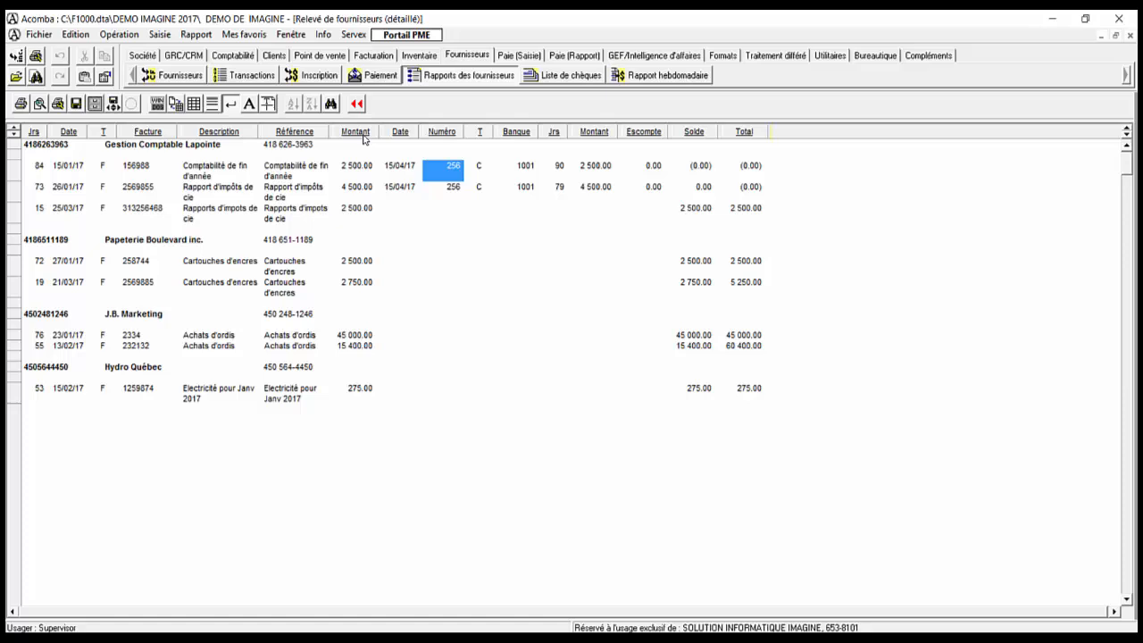
click(456, 189)
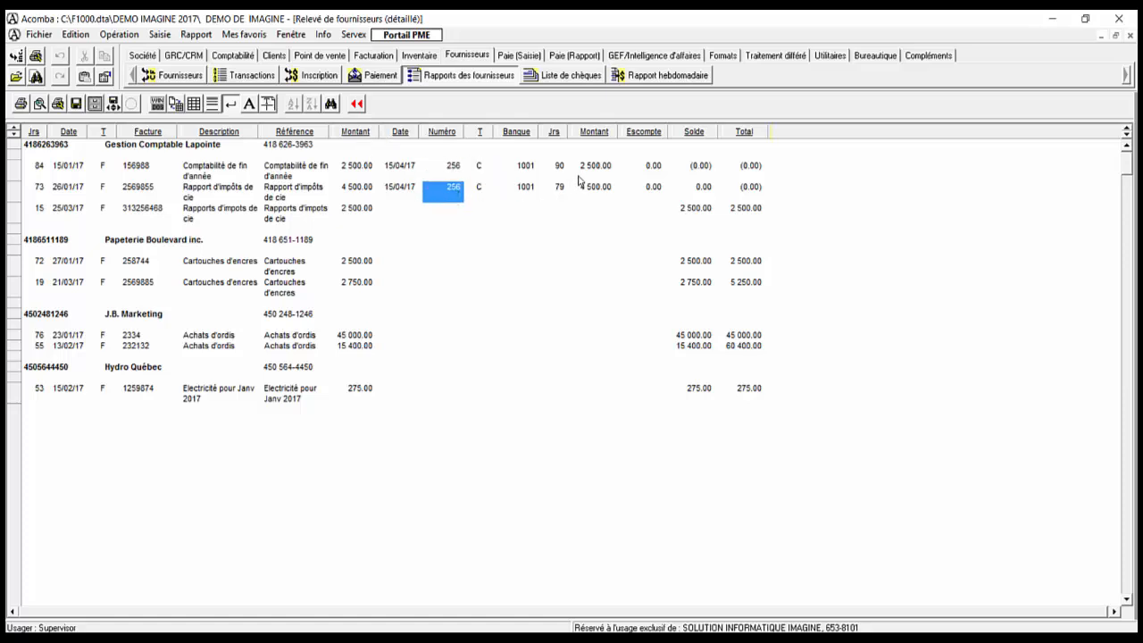
click(409, 169)
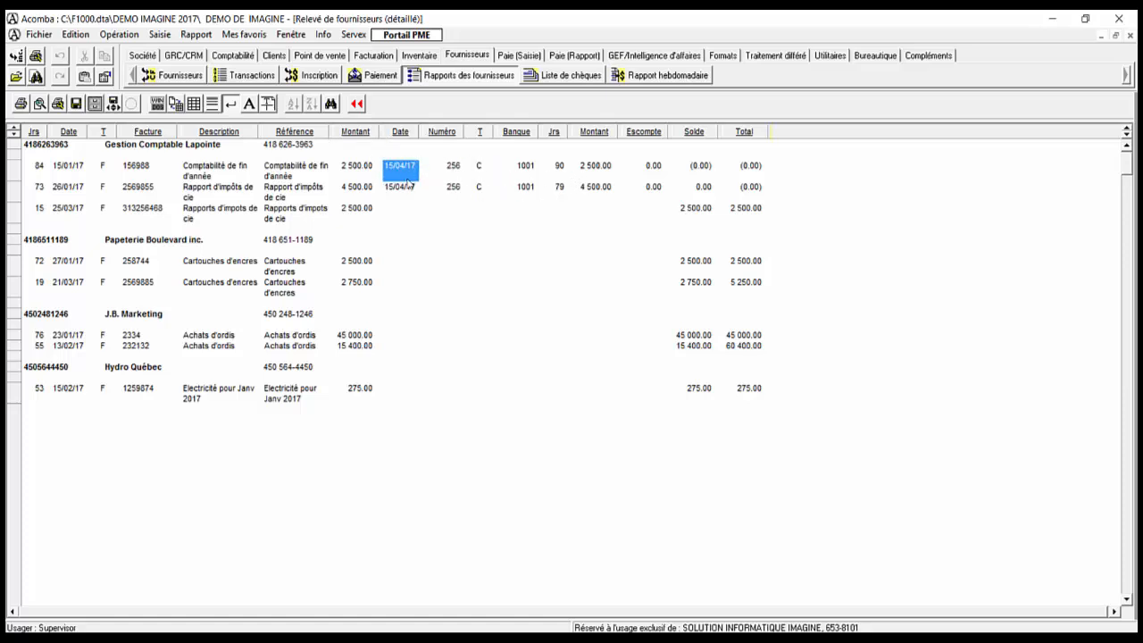
shift+click(408, 185)
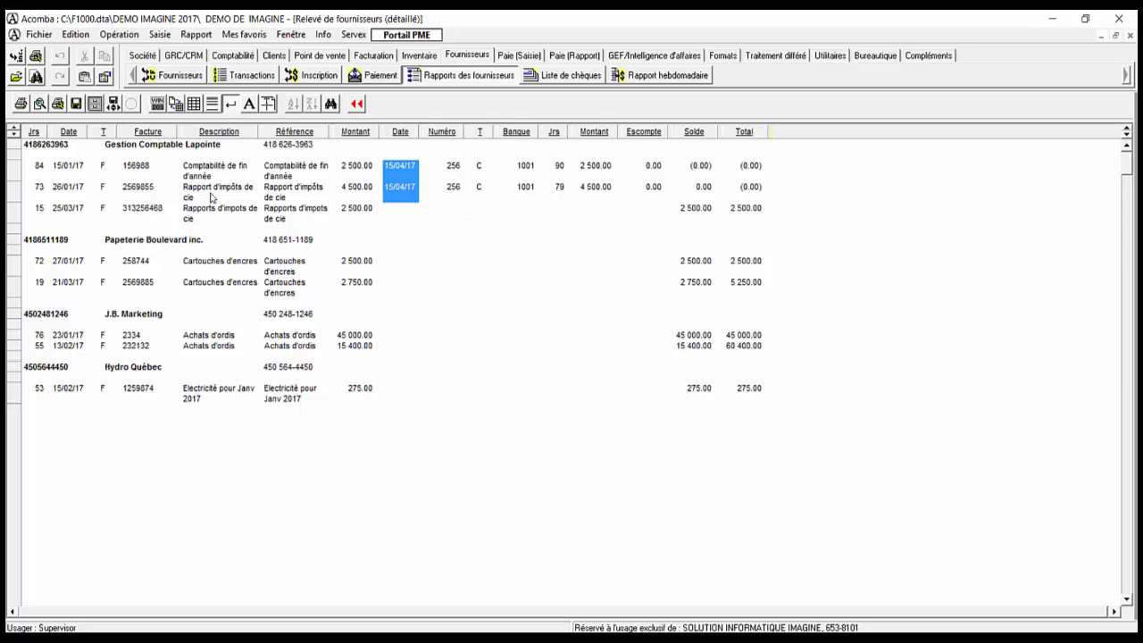
click(137, 170)
shift+click(138, 191)
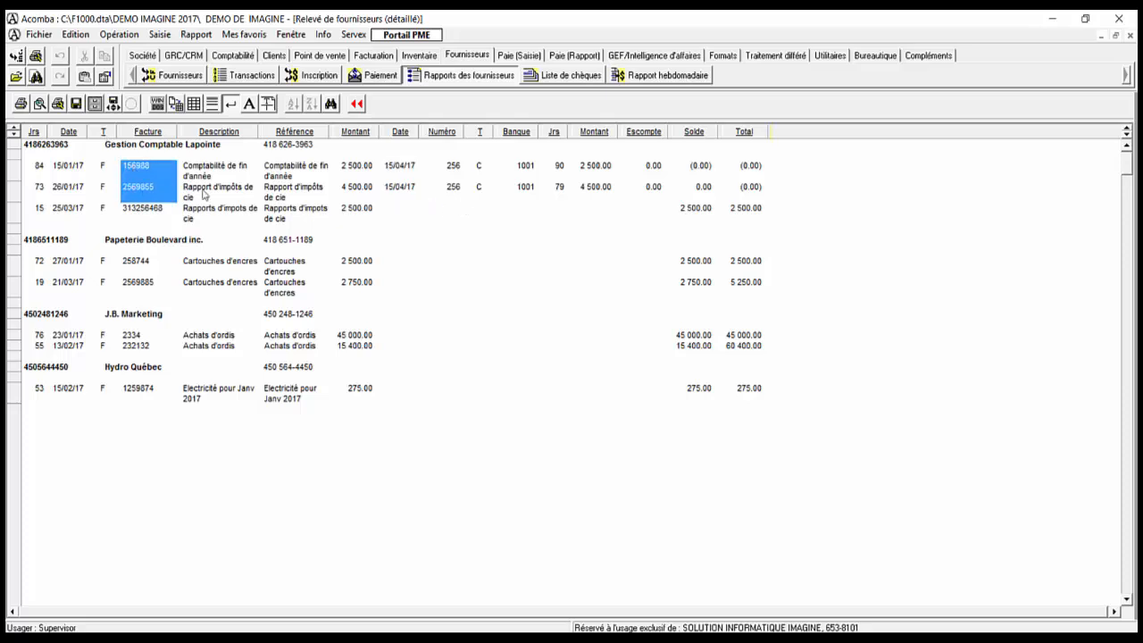
click(450, 170)
shift+click(454, 189)
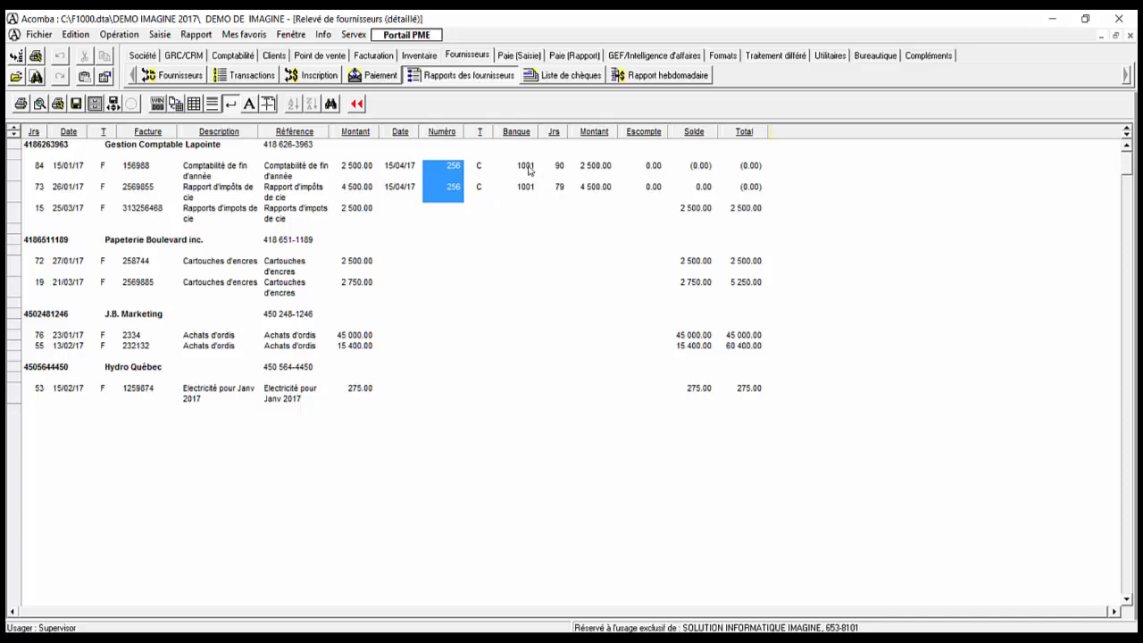
ctrl+click(457, 191)
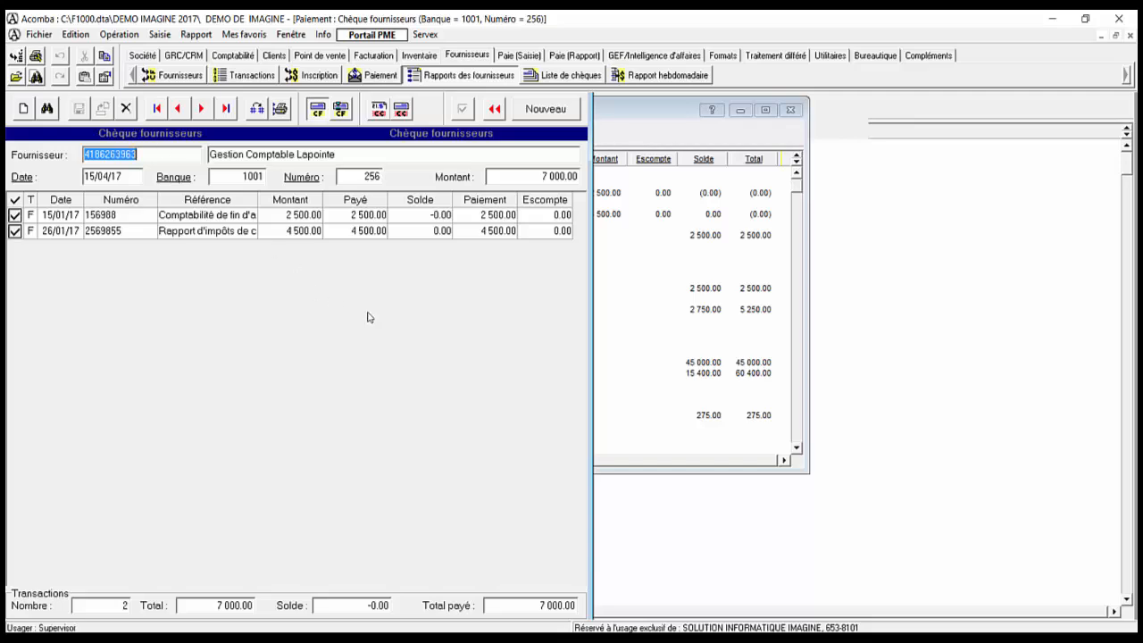
key(Escape)
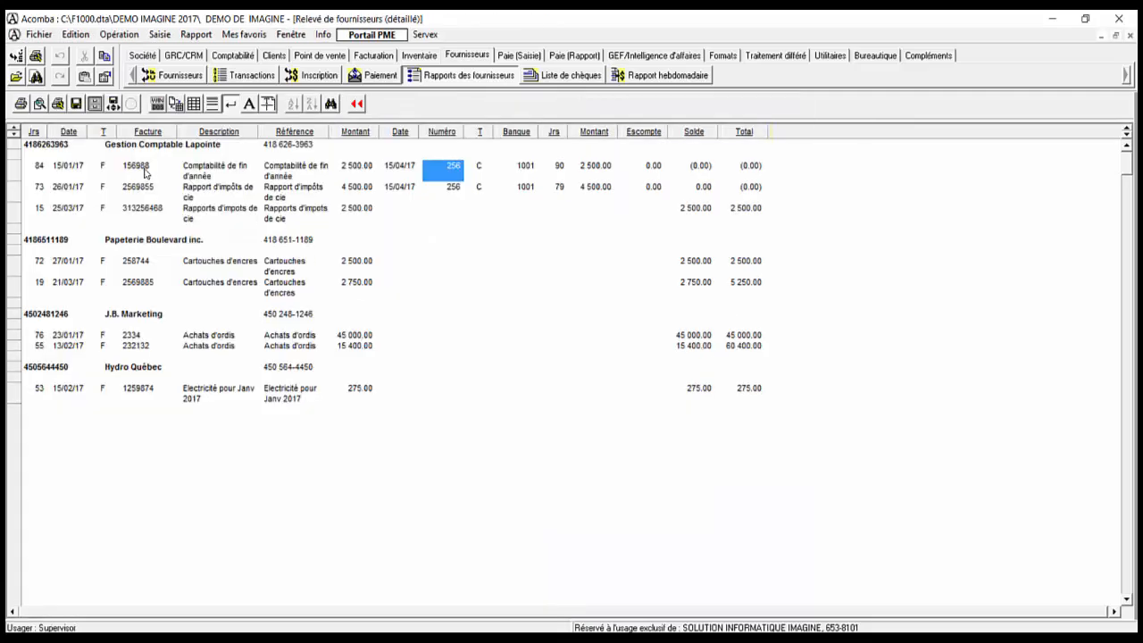
double_click(146, 172)
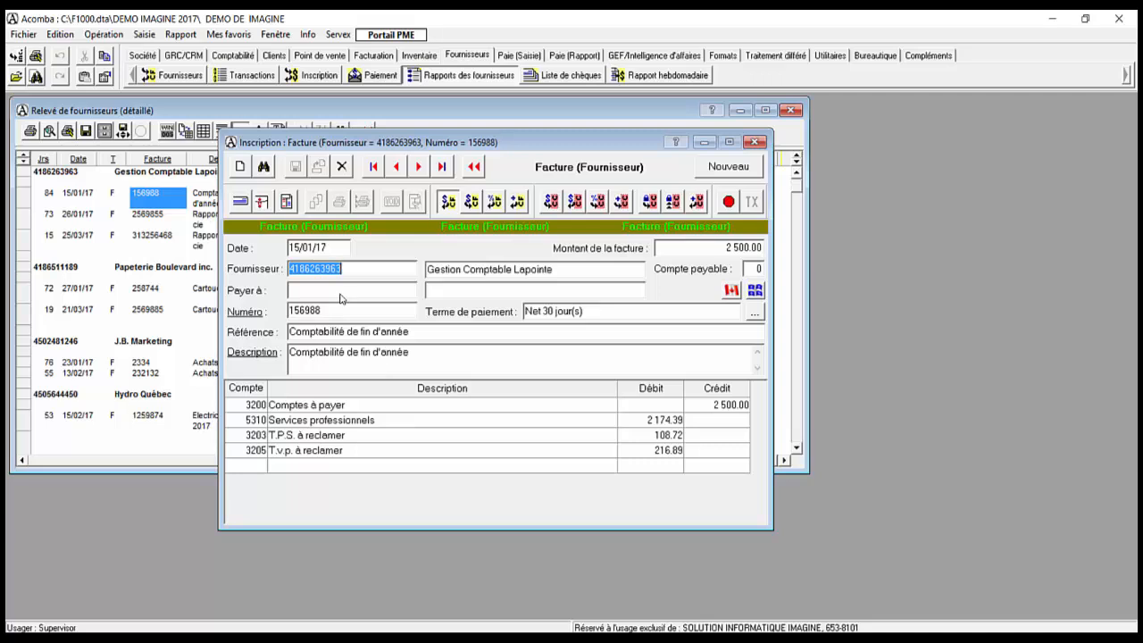
key(Escape)
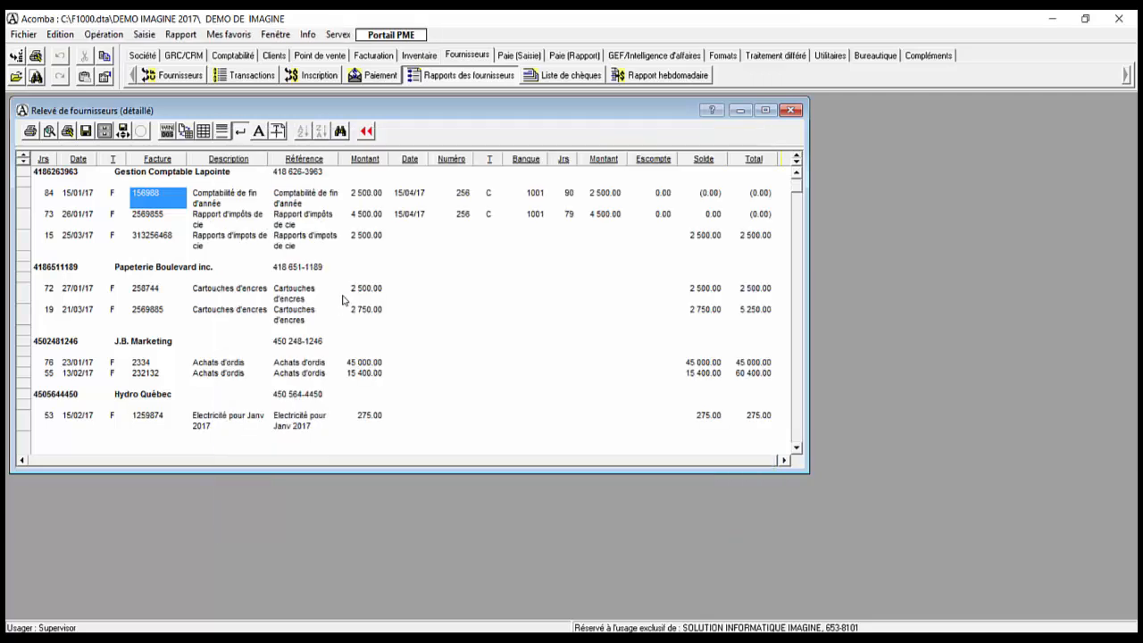
Step: Generate the supplier accounts aging report
click(367, 135)
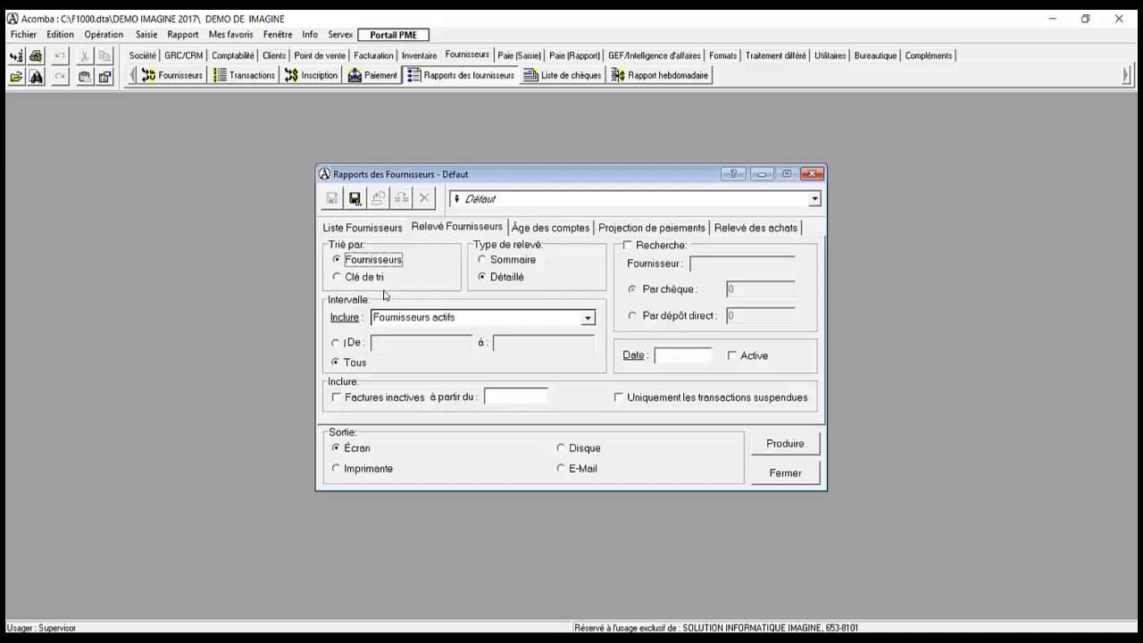
key(ctrl+Tab)
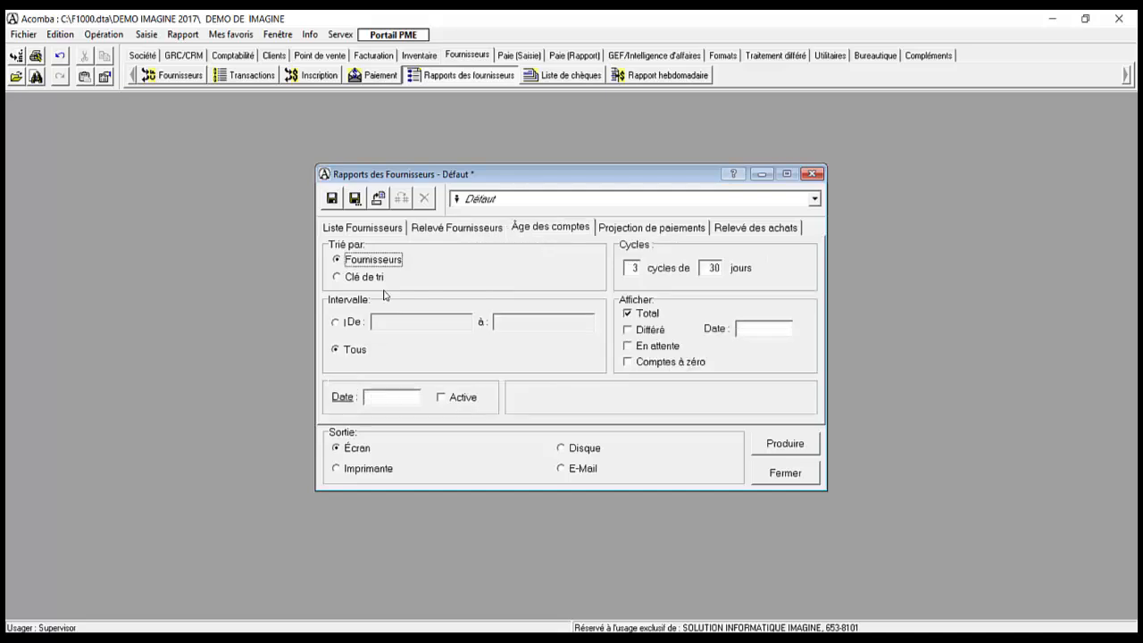
key(Return)
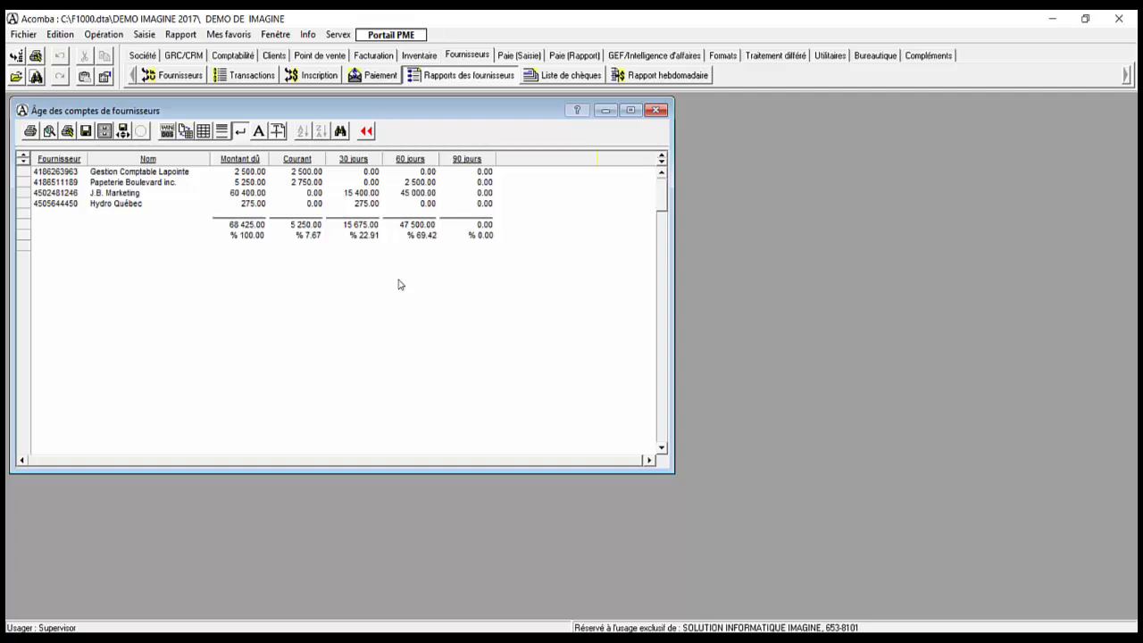
Step: Inspect J.B. Marketing's 60-day invoice 2334, then close the aging report for the payment projection options
double_click(418, 193)
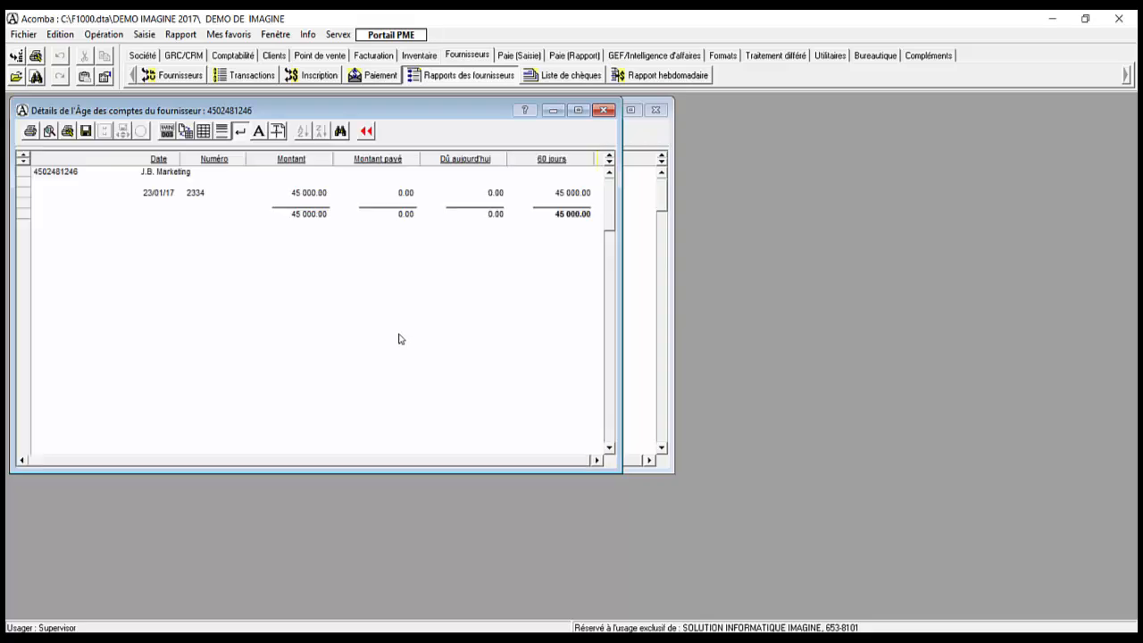
click(195, 195)
double_click(195, 194)
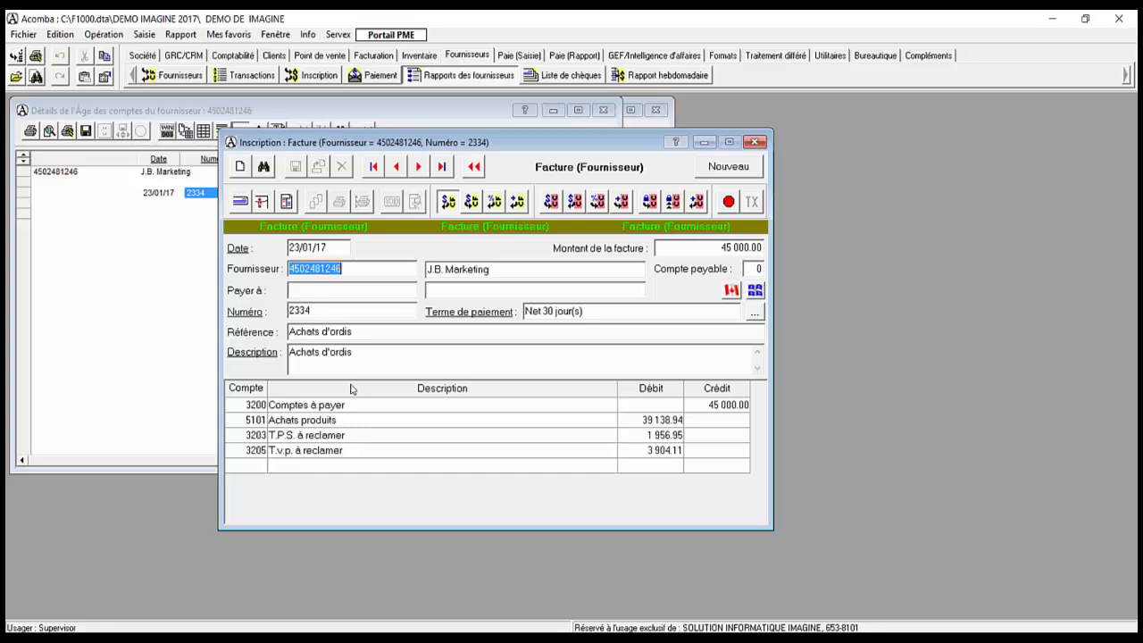
key(Escape)
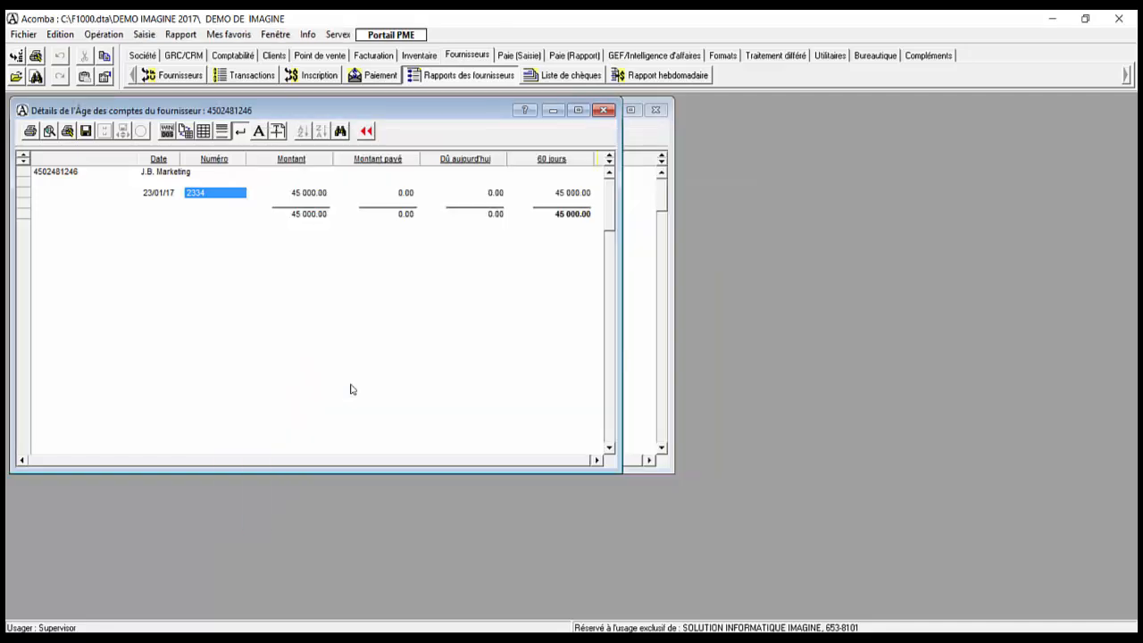
key(Escape)
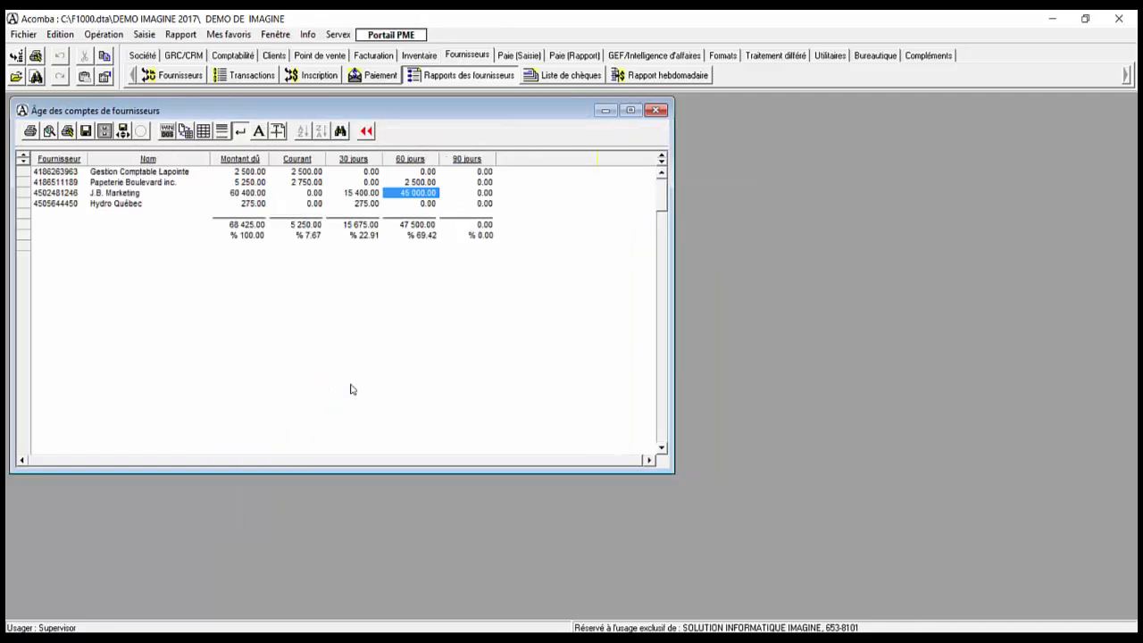
key(Escape)
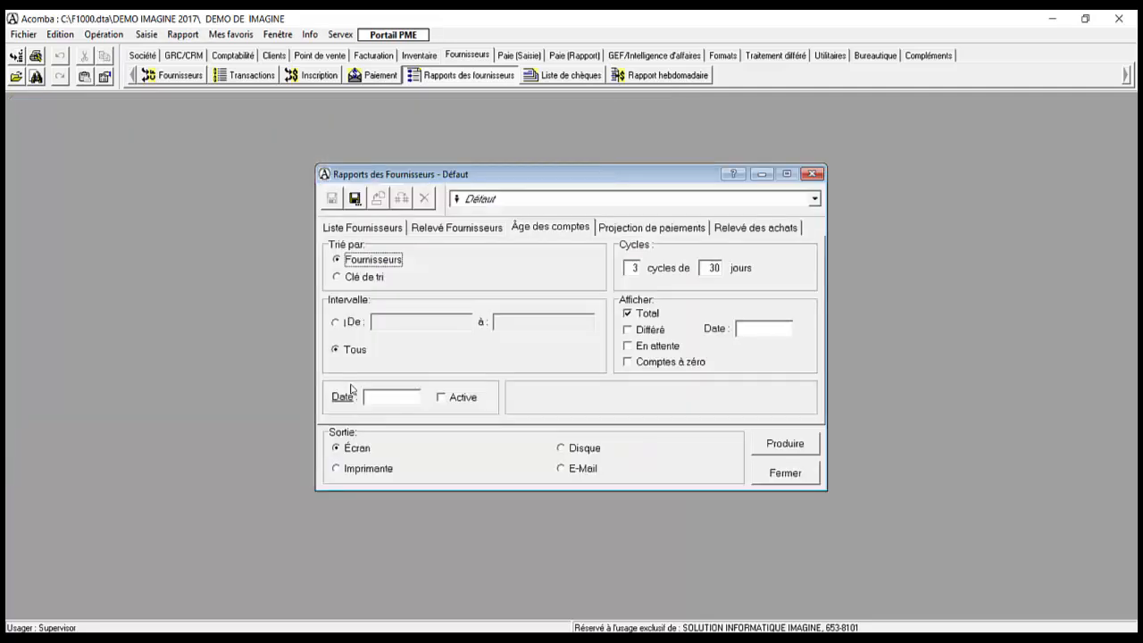
click(616, 229)
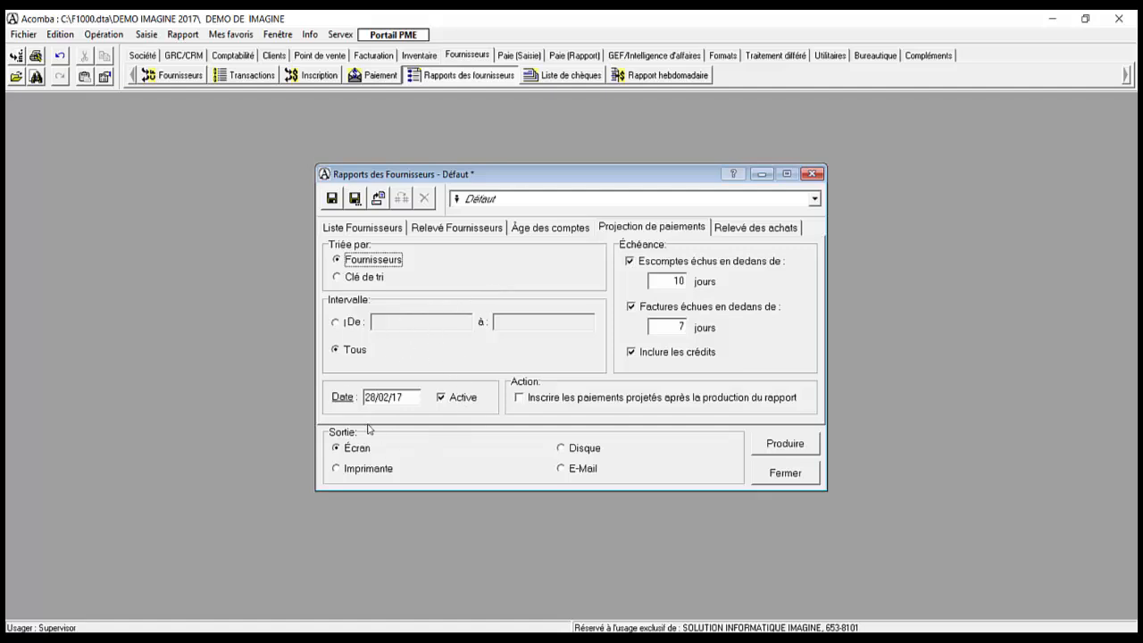
Step: Produce the payment projection dated 28/02/17 with 10 discount days and 7 invoice days
double_click(410, 398)
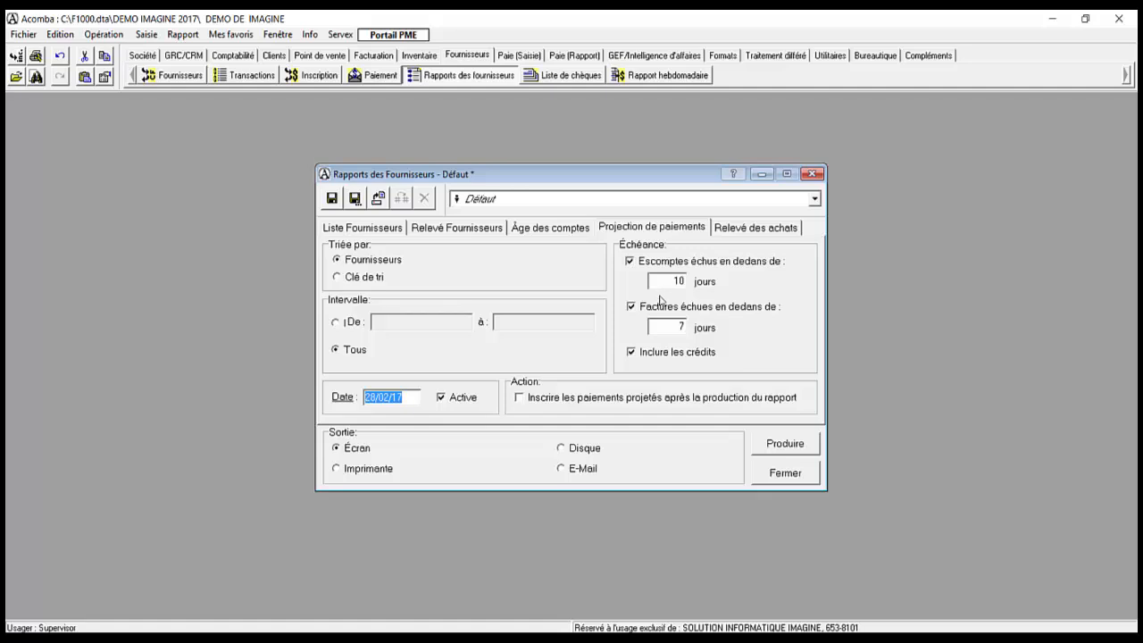
click(632, 354)
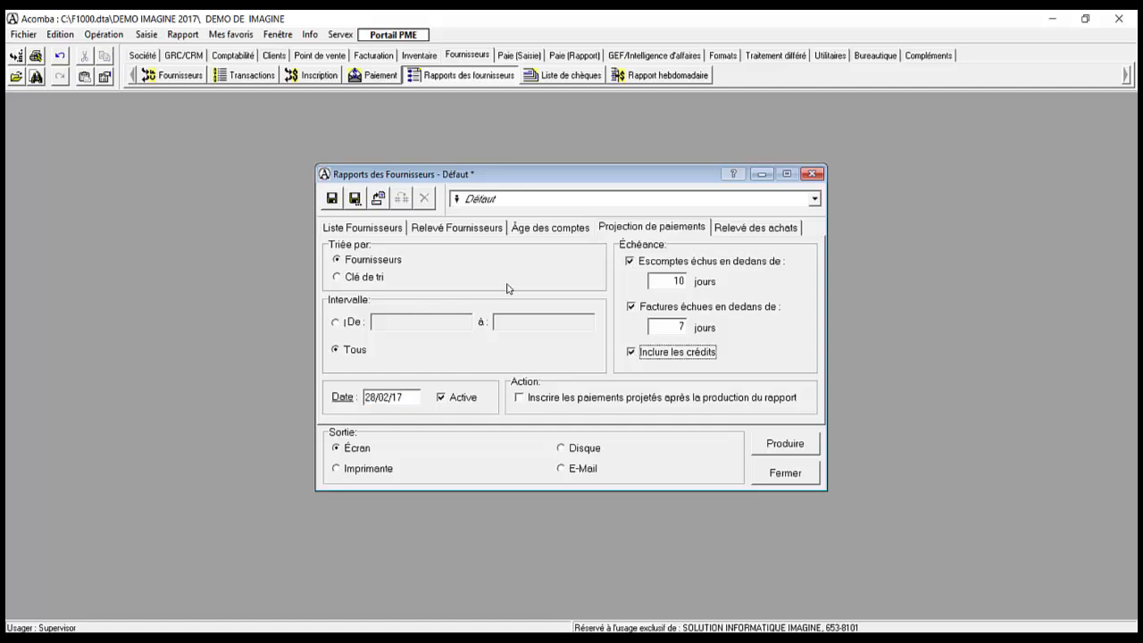
click(774, 451)
double_click(662, 326)
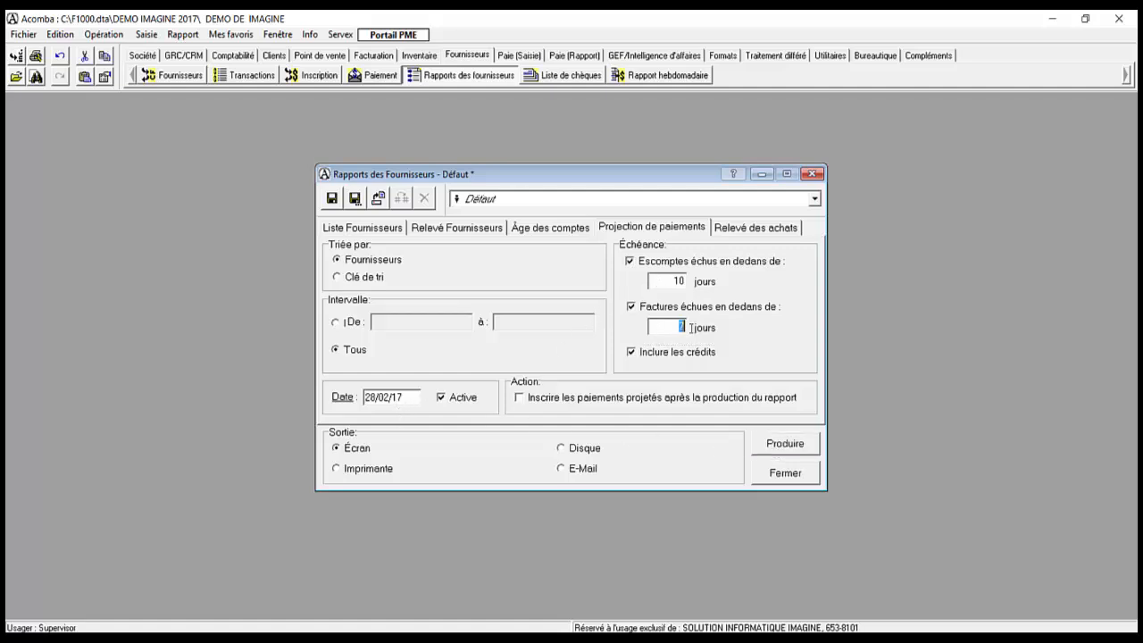
double_click(693, 284)
click(756, 445)
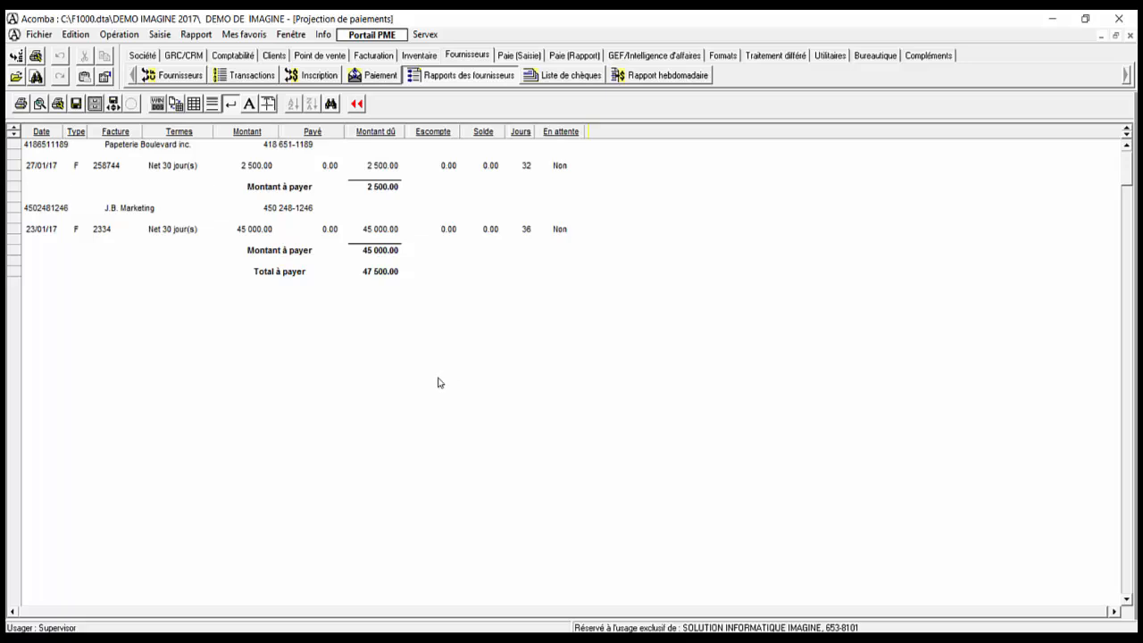
Step: Review the 2 500.00 and 45 000.00 amounts, 32 and 36 days, Net 30 terms, then close the report
click(378, 272)
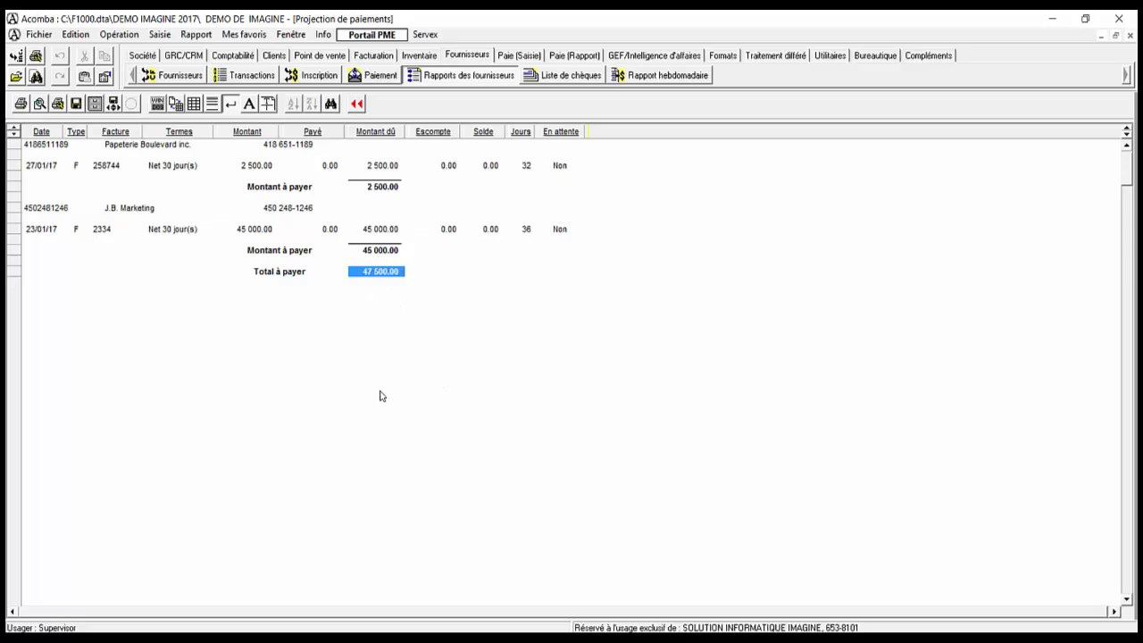
drag(378, 168, 376, 256)
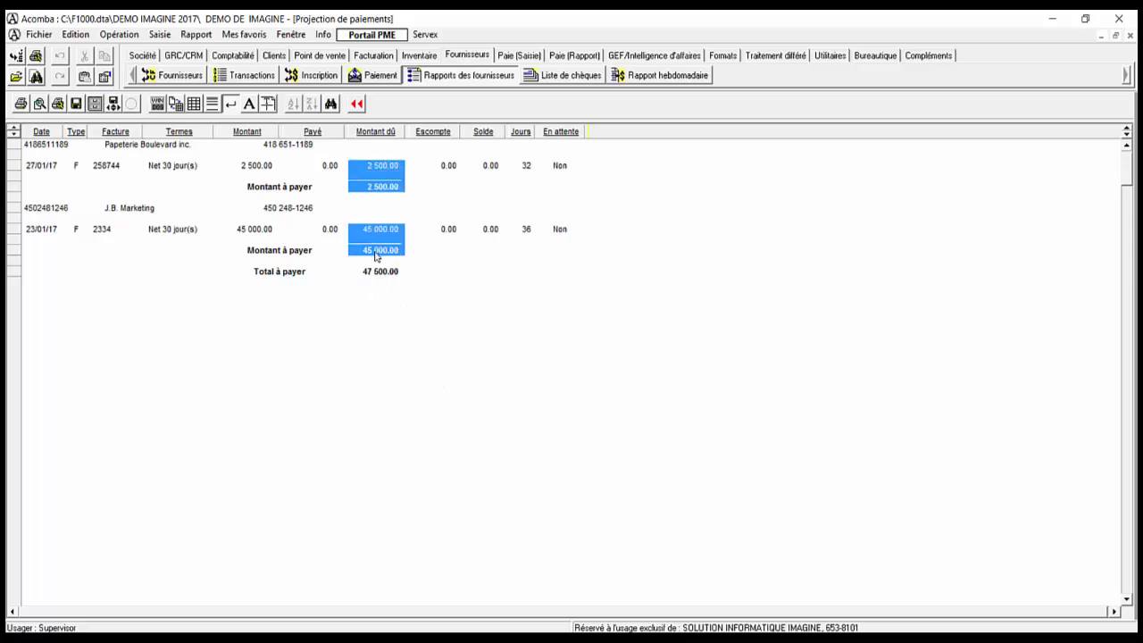
click(157, 146)
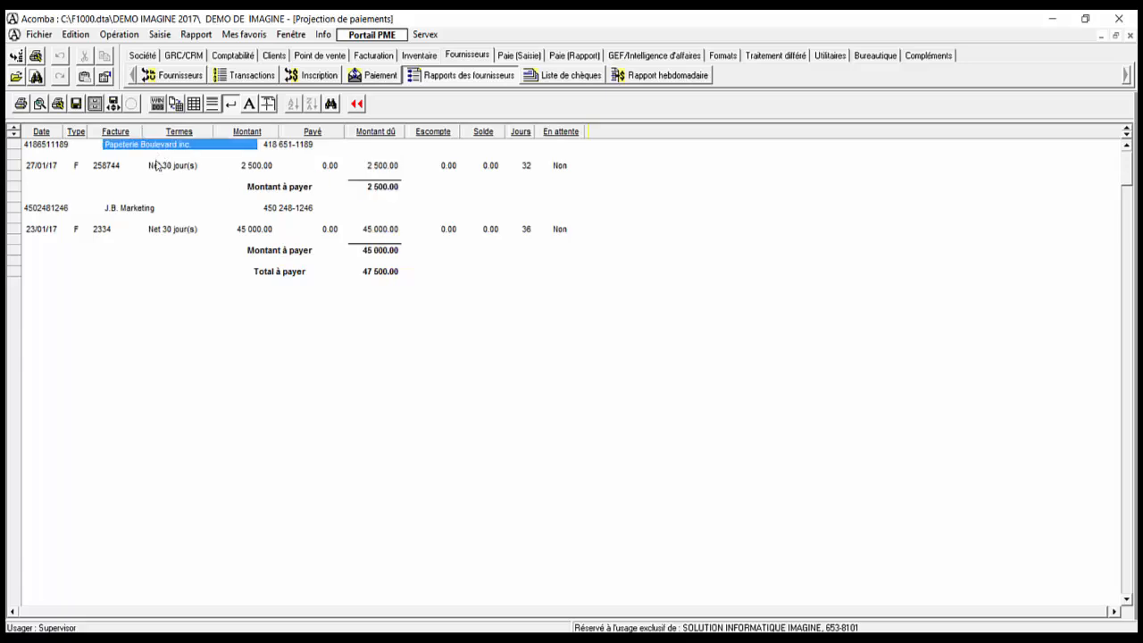
click(382, 189)
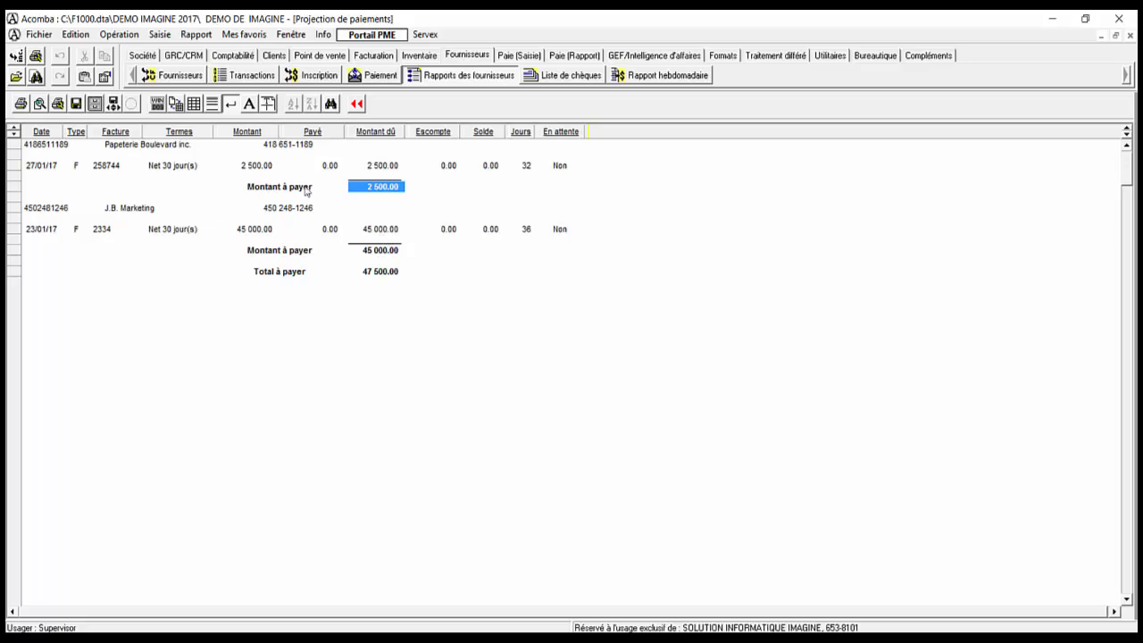
click(379, 231)
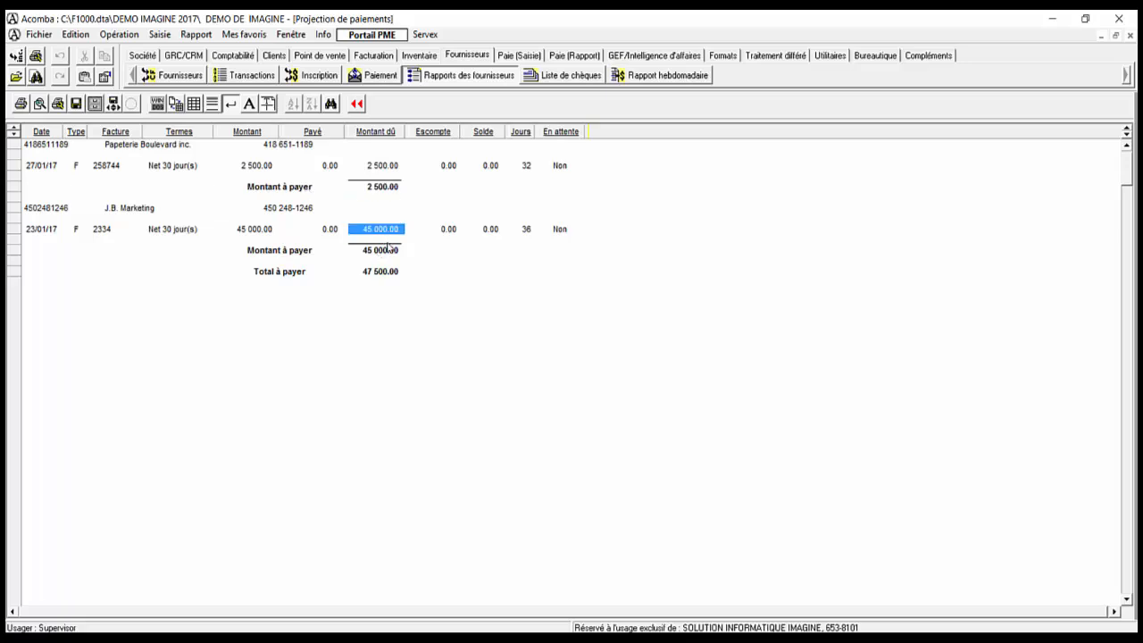
click(526, 166)
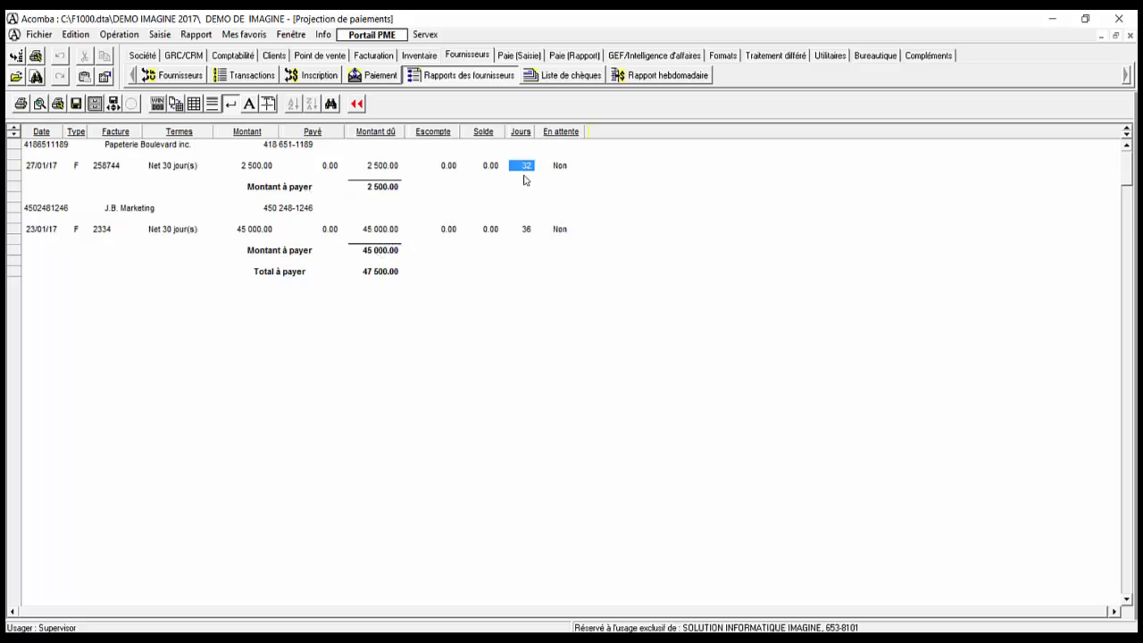
click(526, 230)
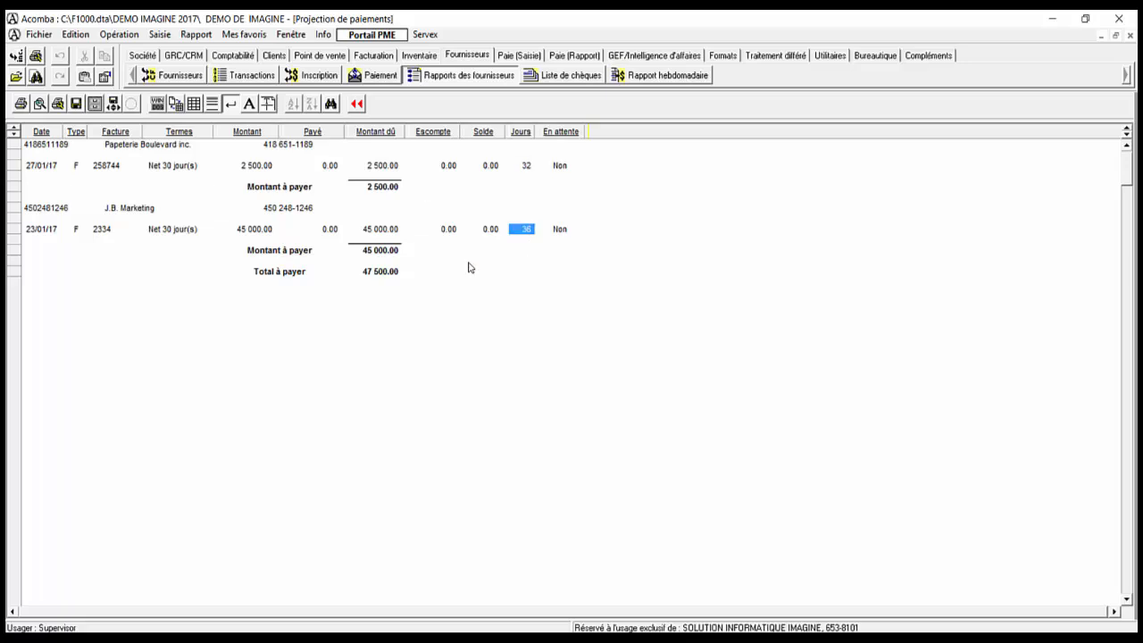
click(159, 166)
click(171, 230)
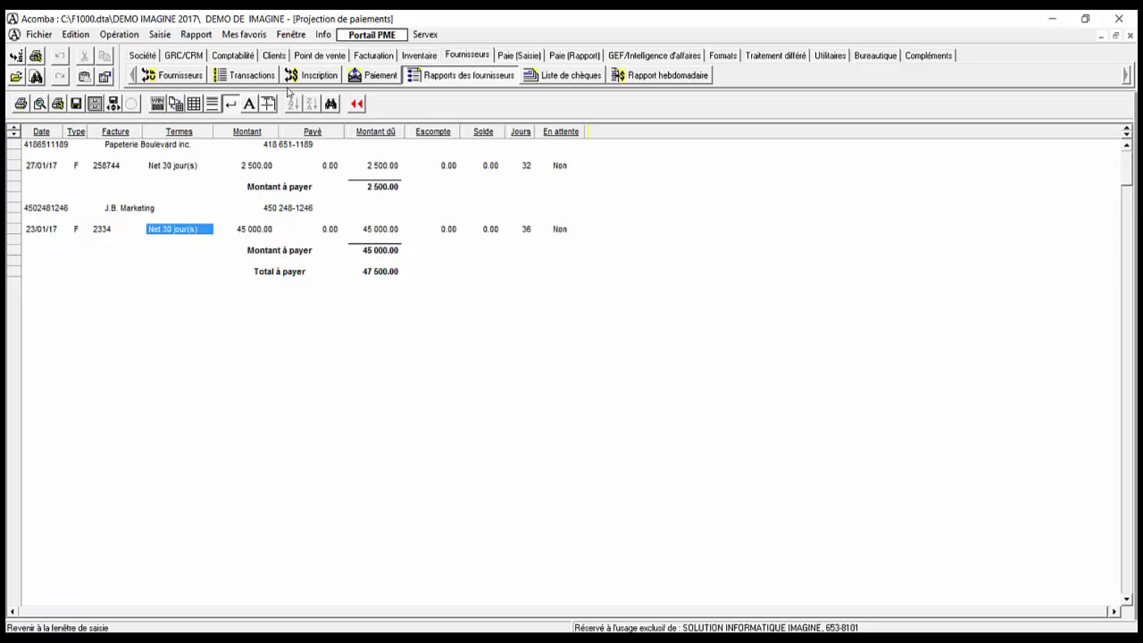
click(356, 104)
Step: Produce the projection for 31/03/17 and review amounts 2 500.00, 45 000.00, 15 400.00, 275.00 totalling 63 175.00
click(412, 399)
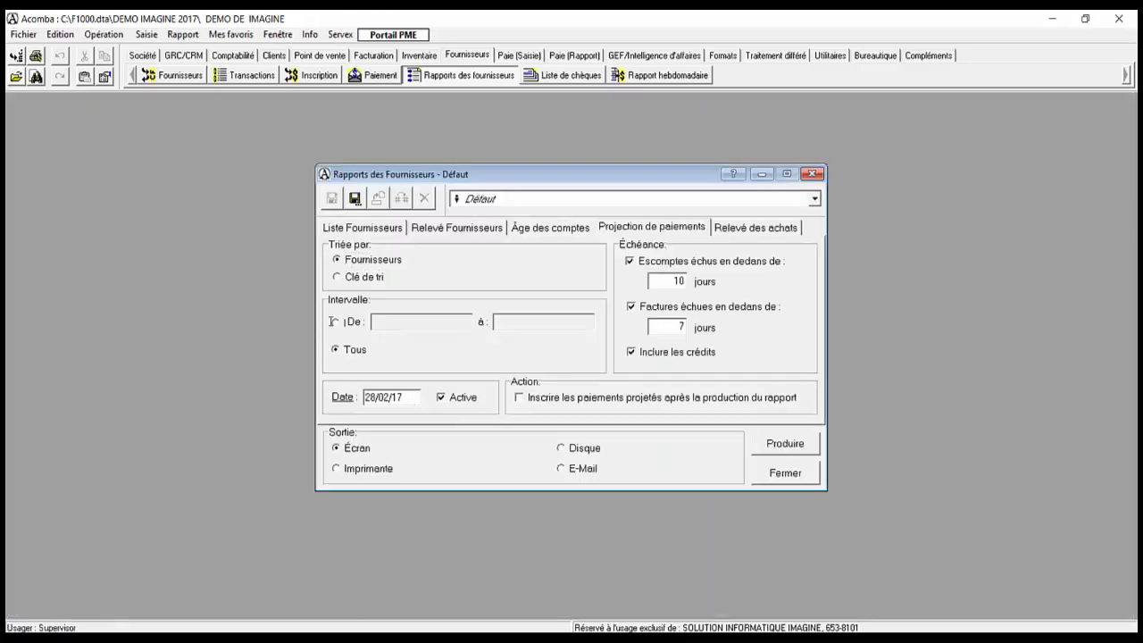
text(31/03/17)
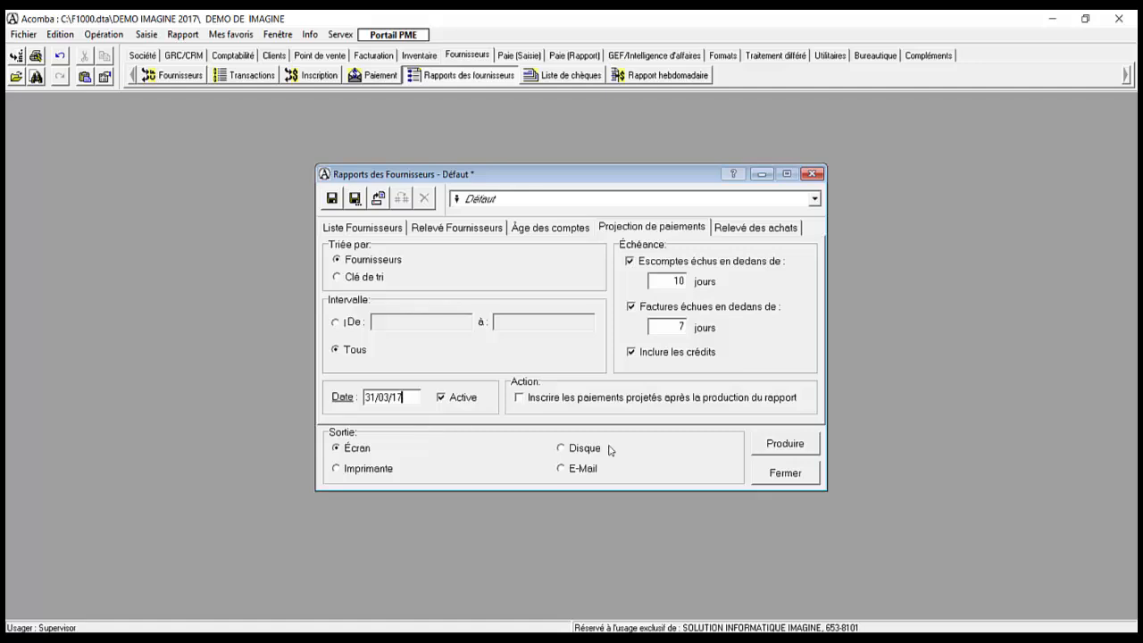
click(774, 452)
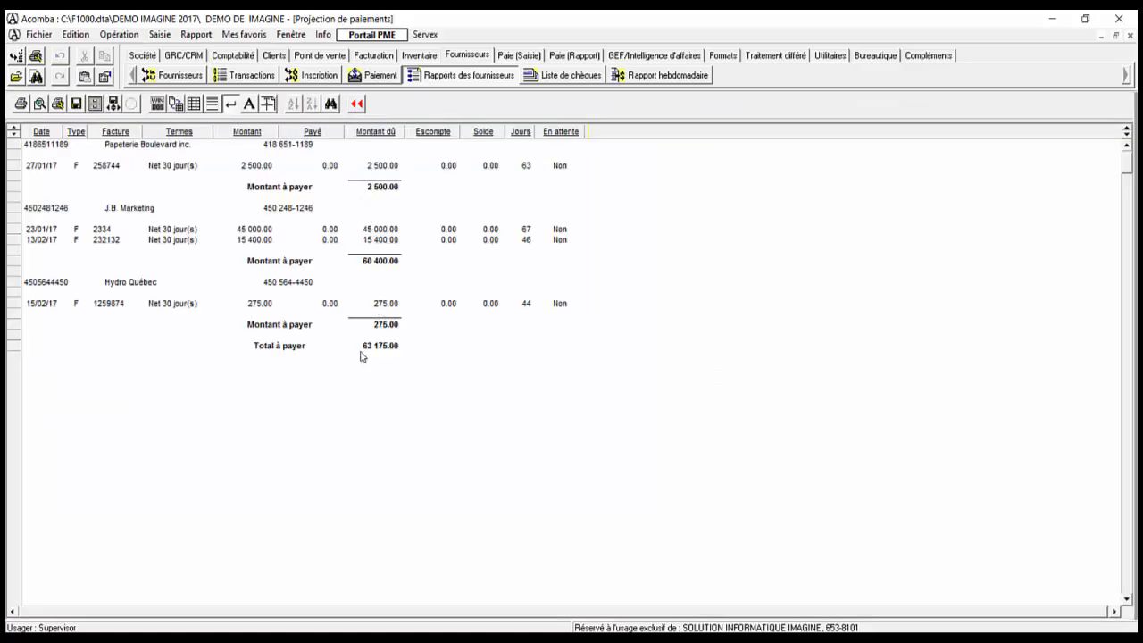
click(379, 169)
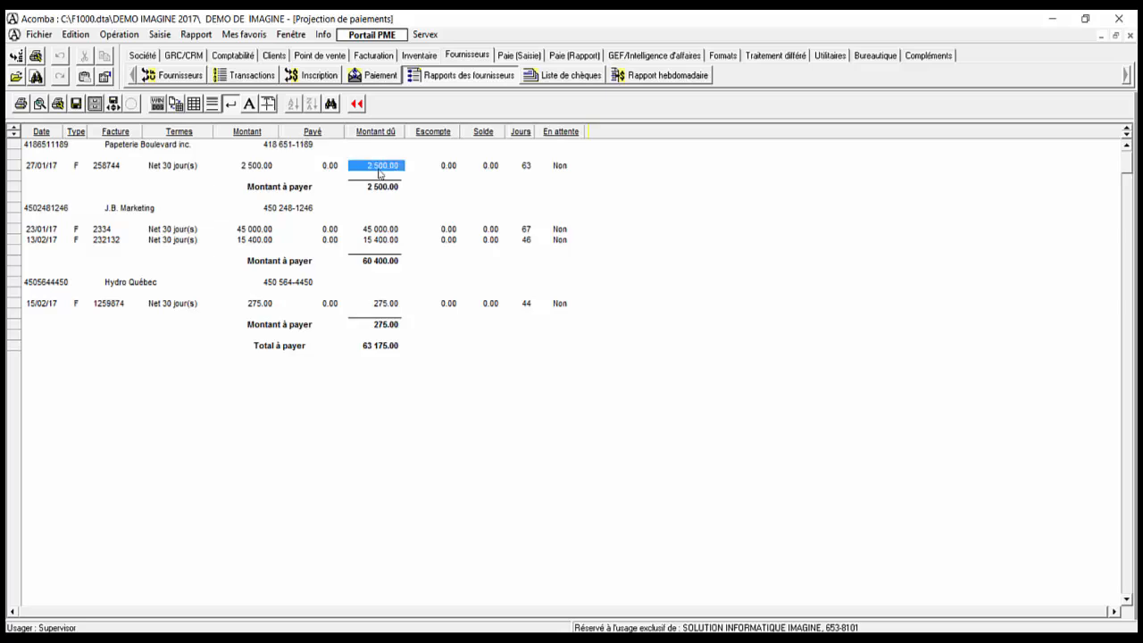
click(380, 230)
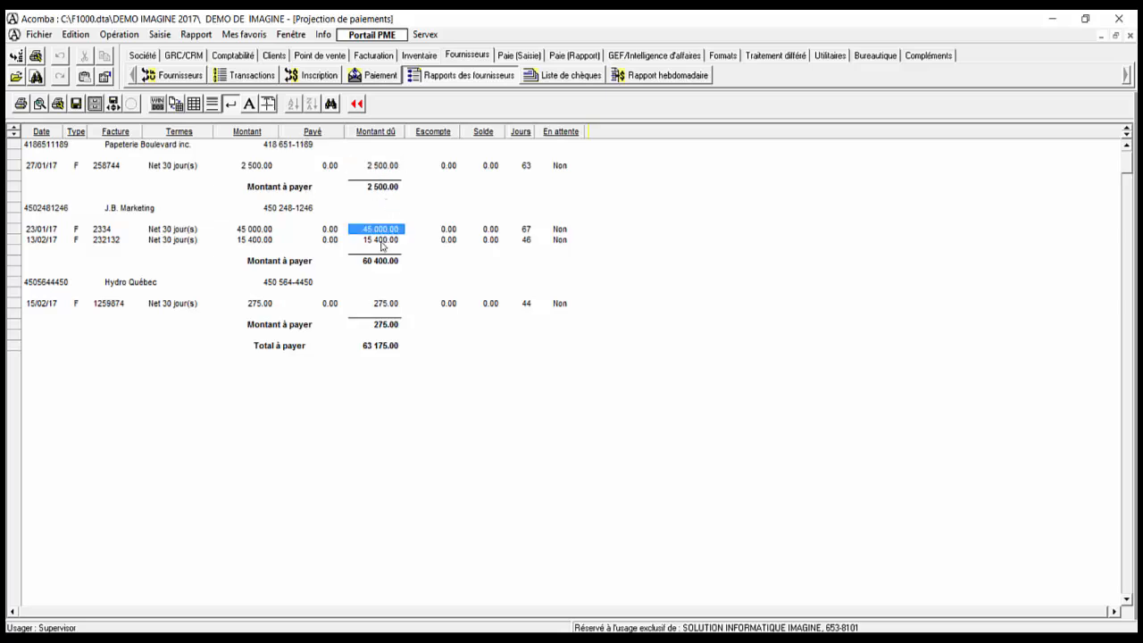
click(381, 241)
click(380, 305)
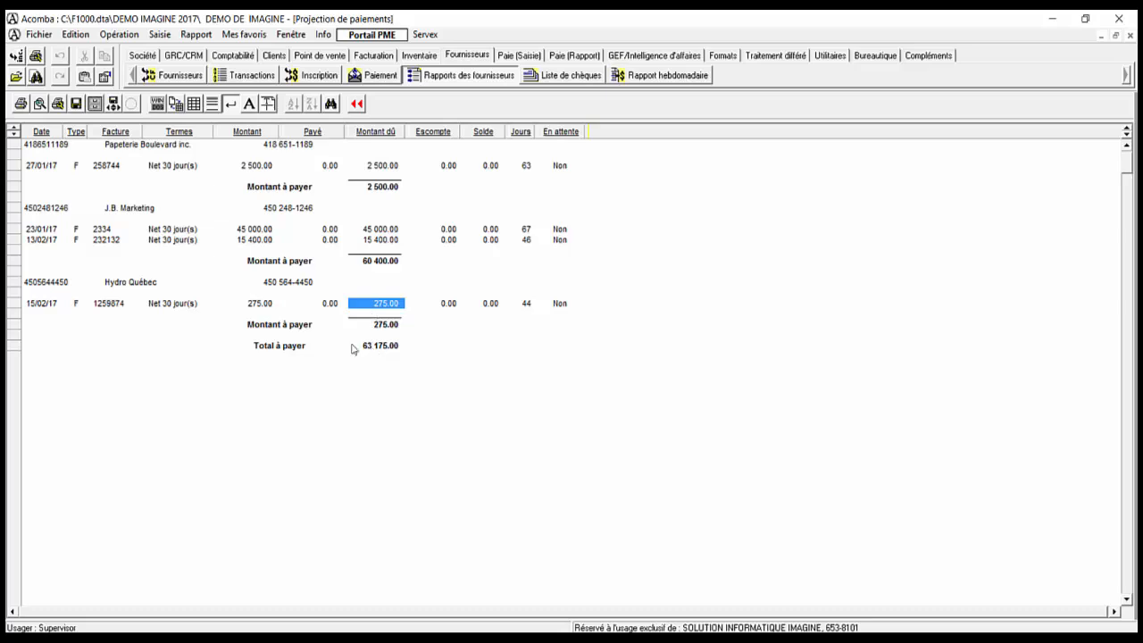
click(382, 350)
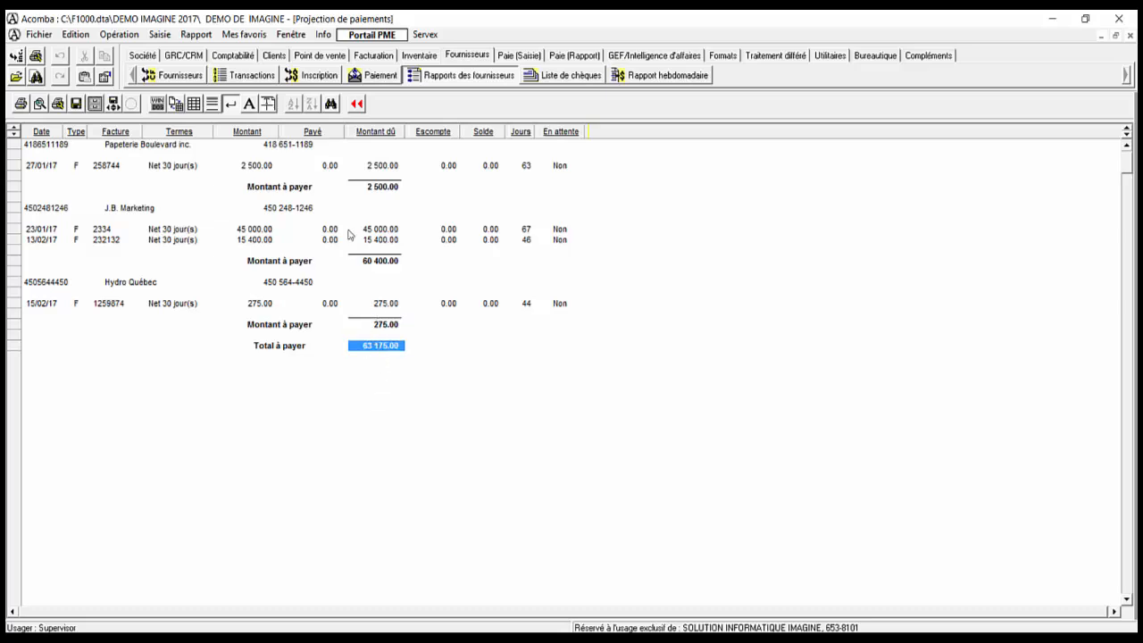
click(359, 106)
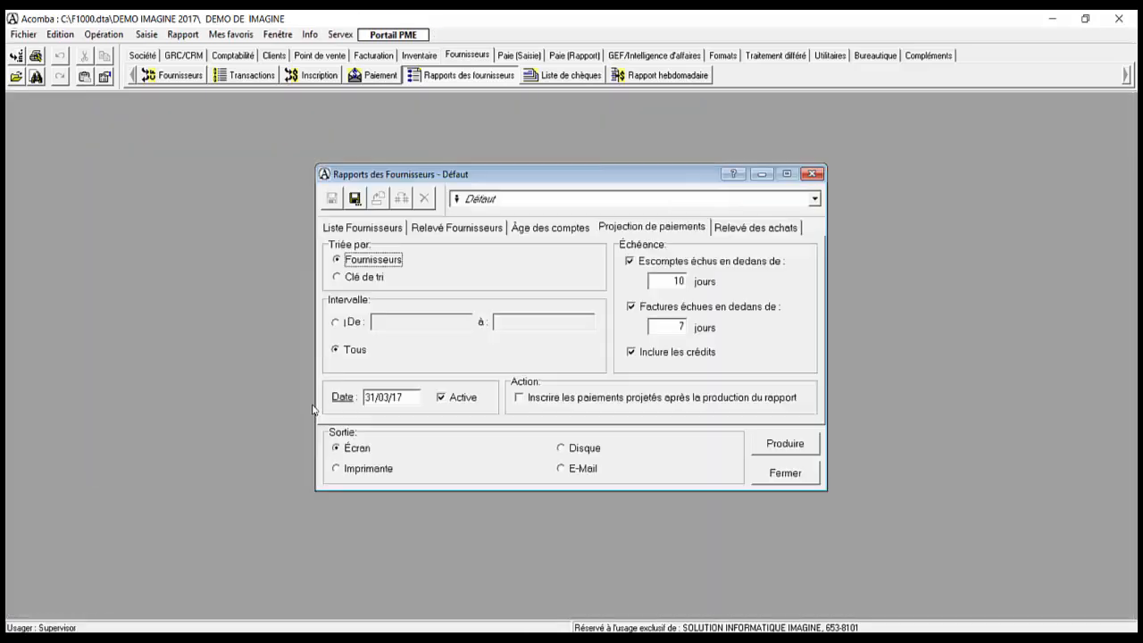
Step: Regenerate the projection, confirm the 63 175.00 total, and return to the settings
click(676, 327)
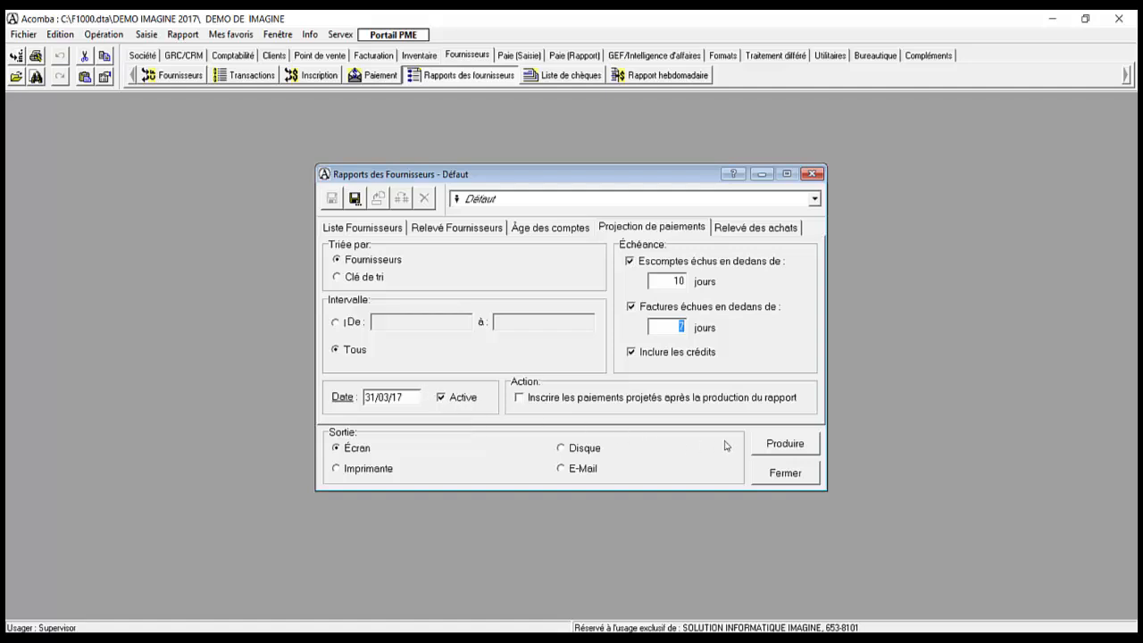
click(772, 444)
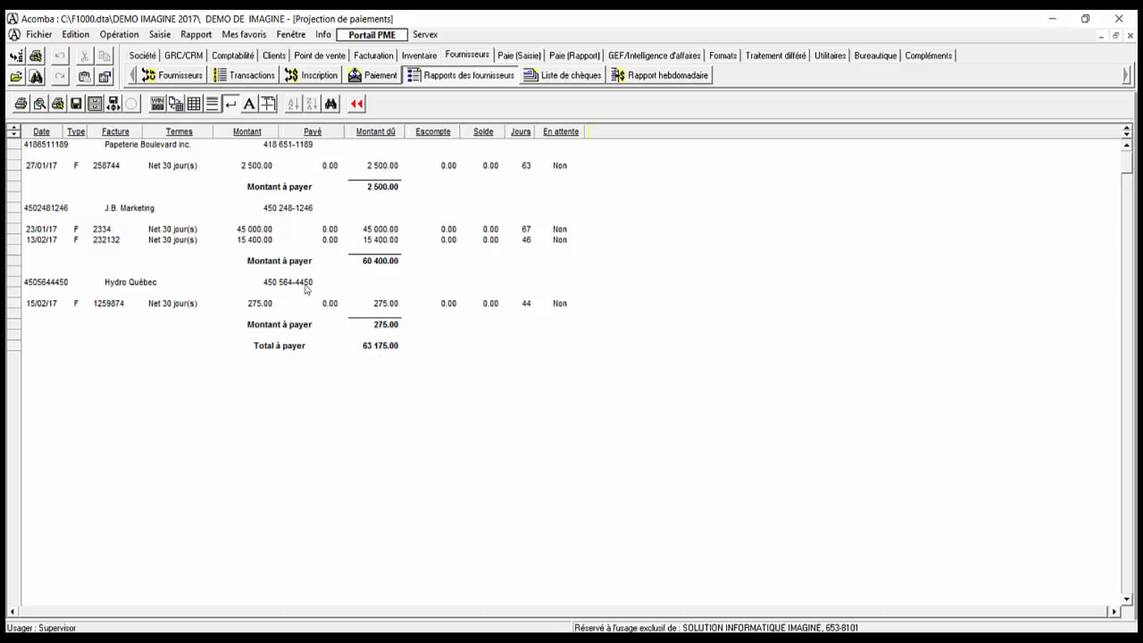
click(380, 348)
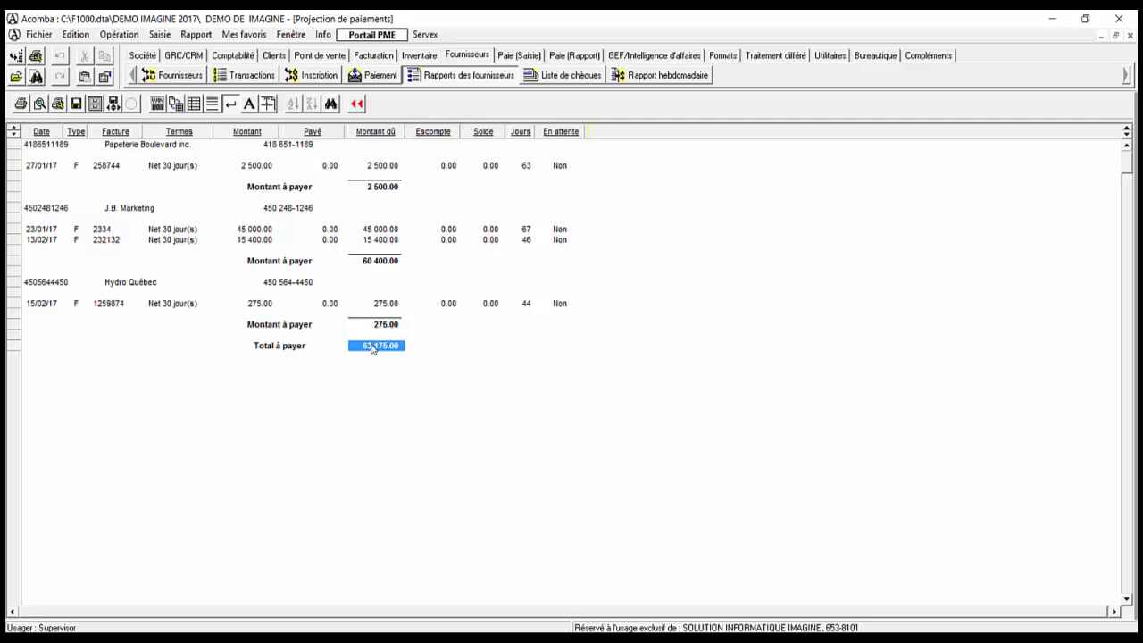
click(358, 105)
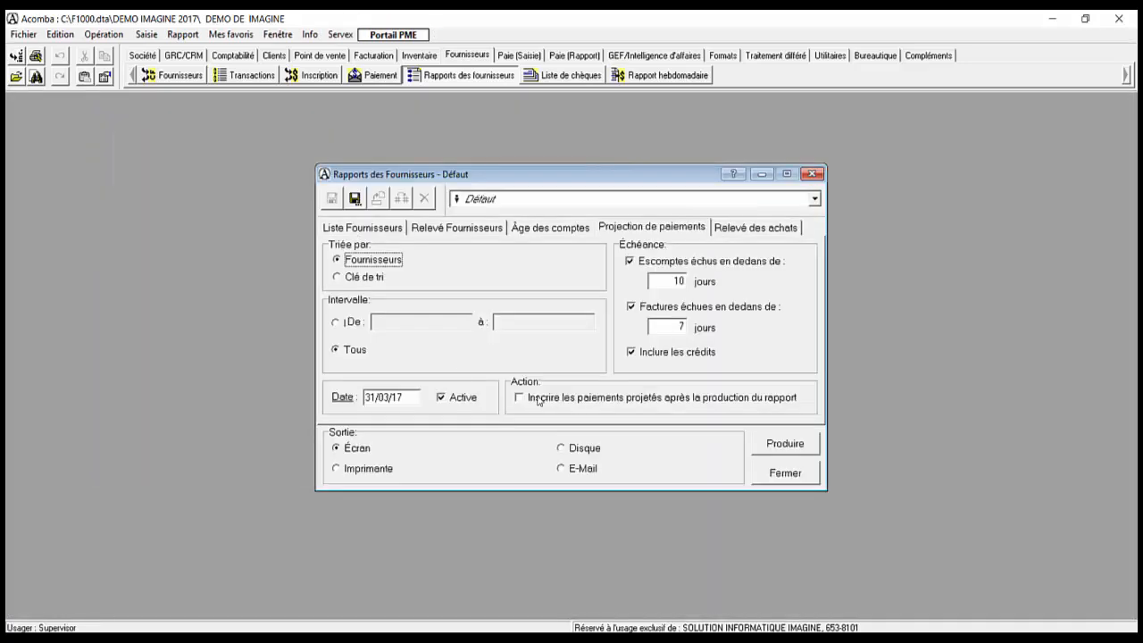
Step: Enable recording projected payments and produce the 63 175.00 projection so the payments are registered
click(541, 402)
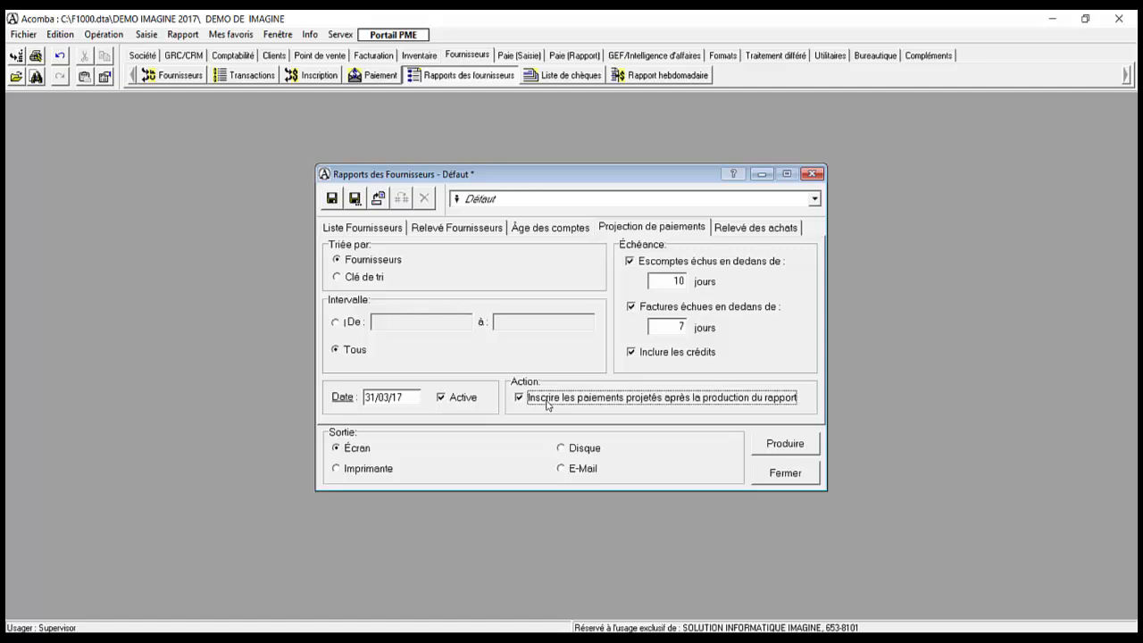
click(785, 444)
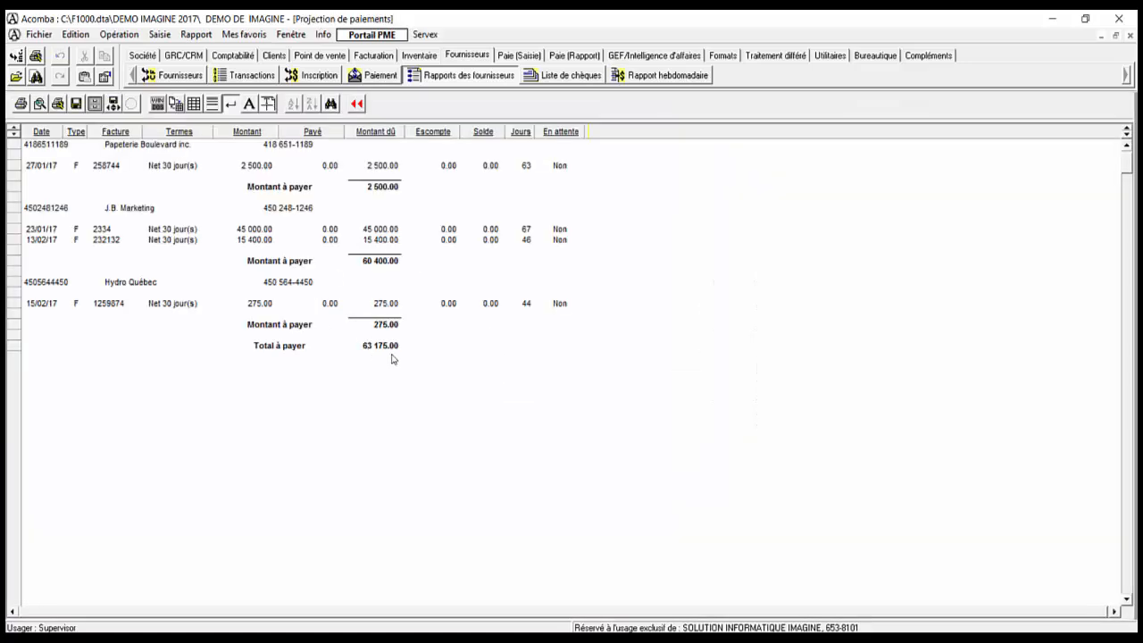
click(389, 347)
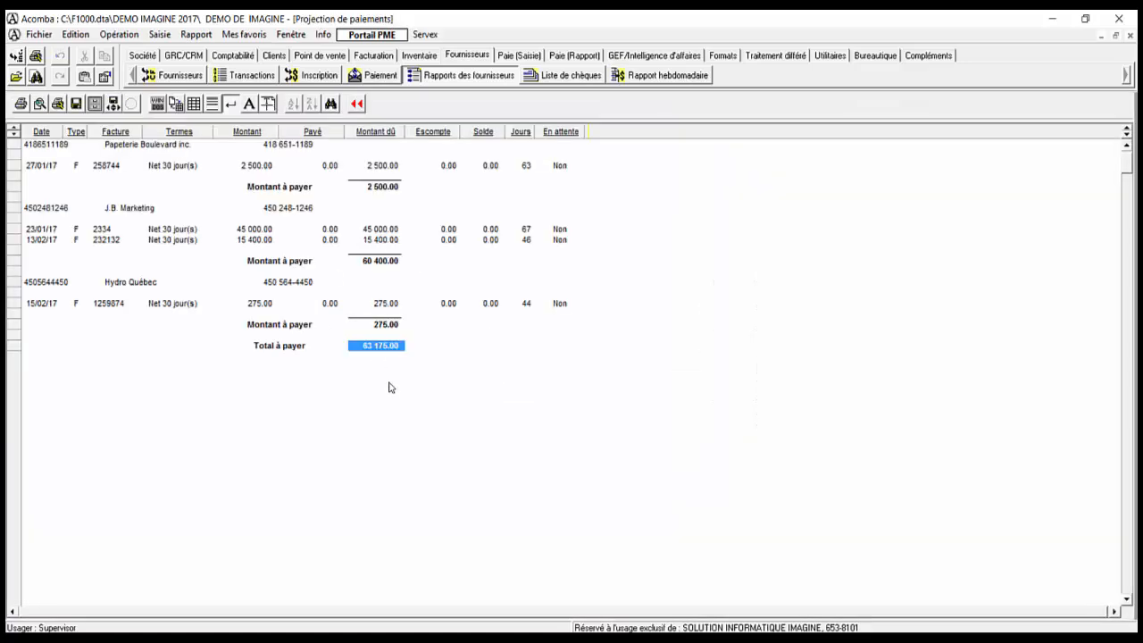
click(356, 104)
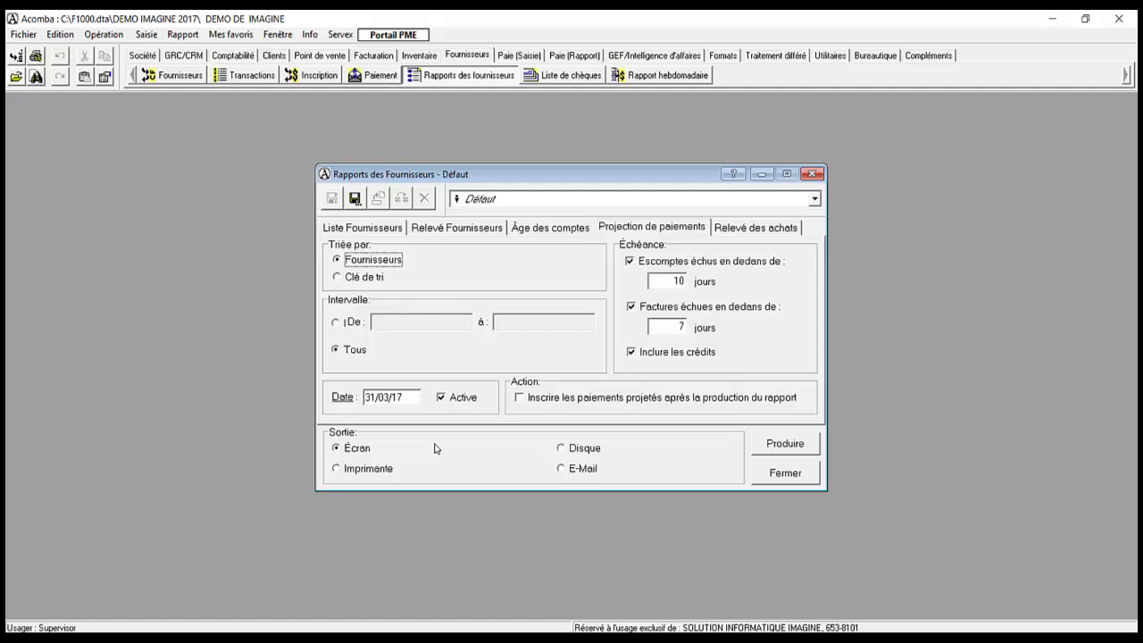
key(Escape)
Step: Authorise the Papeterie Boulevard inc. cheque in Impression des chèques, dated 15/04/17
key(Right)
key(Right)
key(Right)
key(Right)
key(Right)
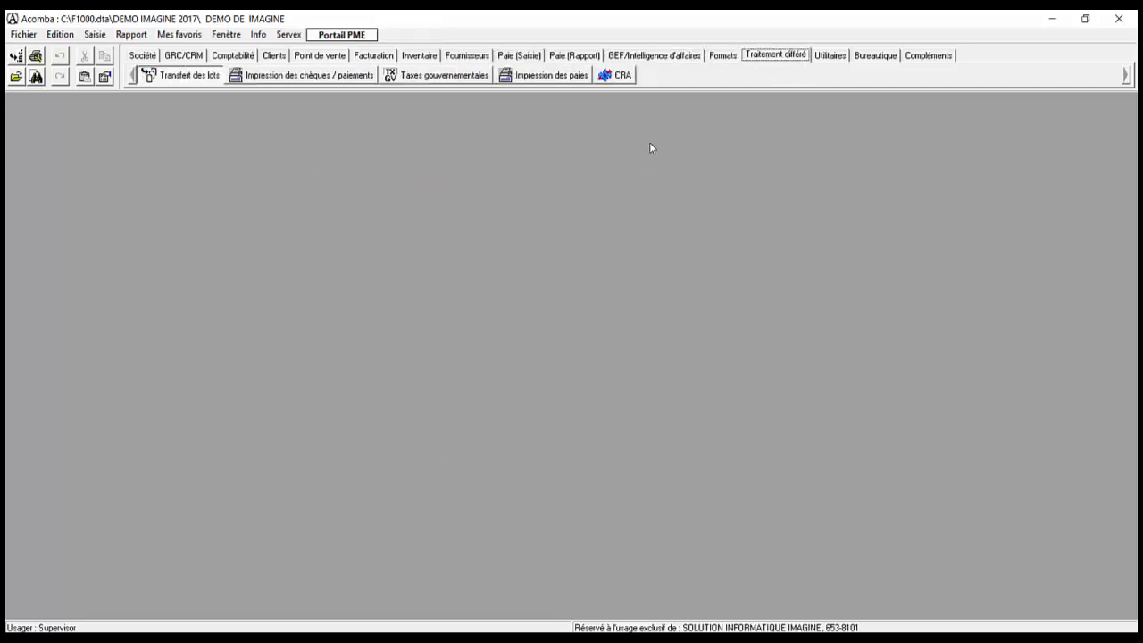
key(Down)
key(Return)
key(Return)
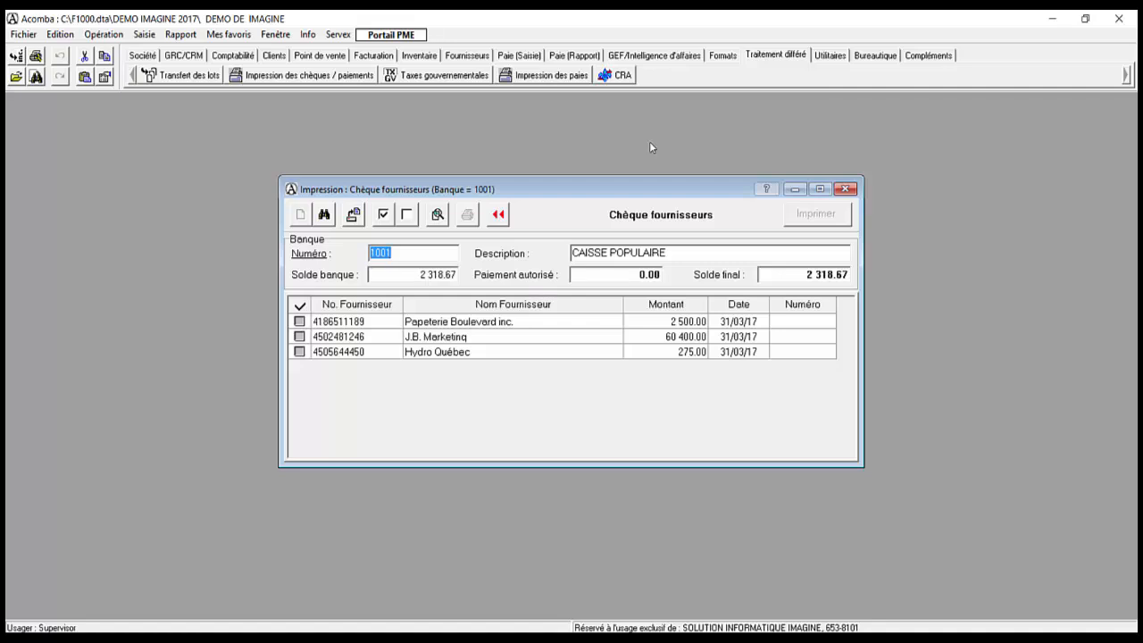
key(Tab)
key(Tab)
key(space)
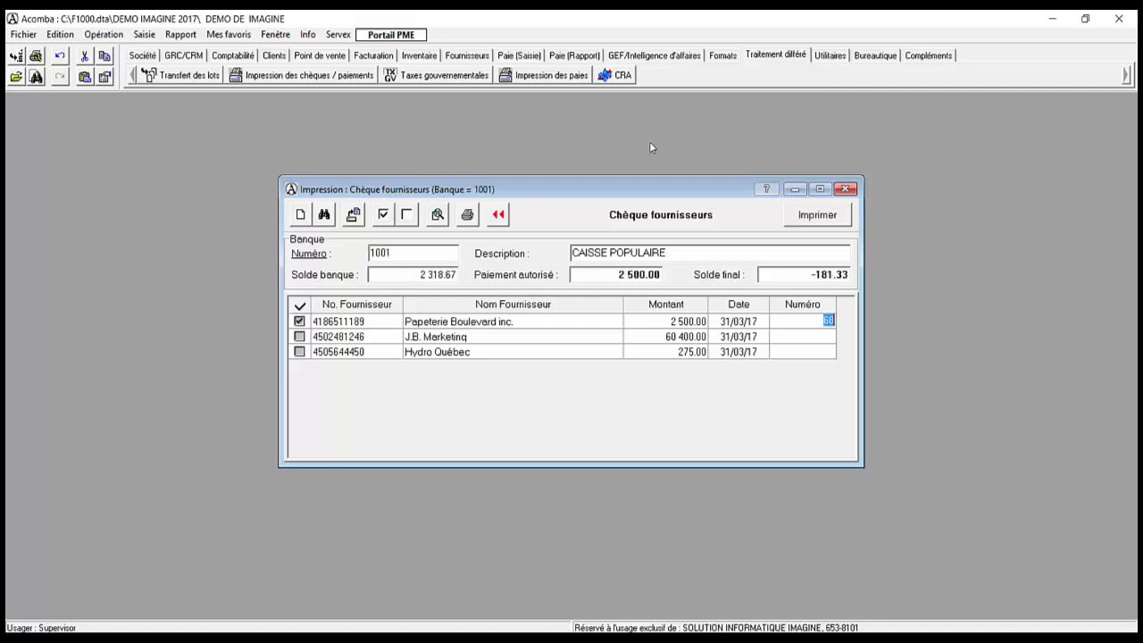
key(shift+Tab)
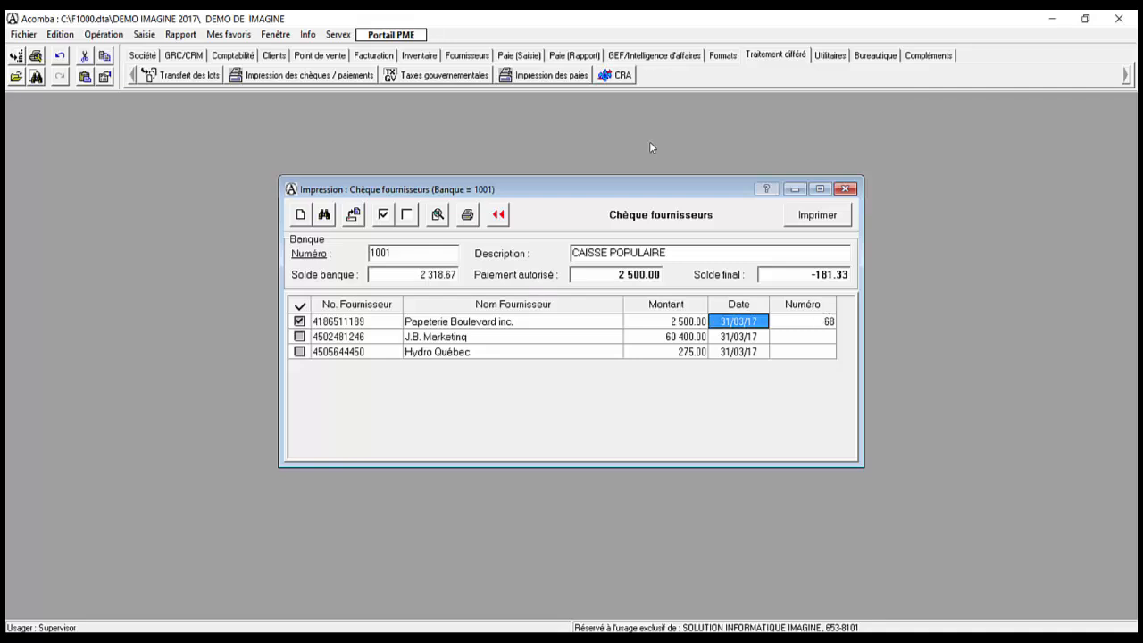
text(15/04/17)
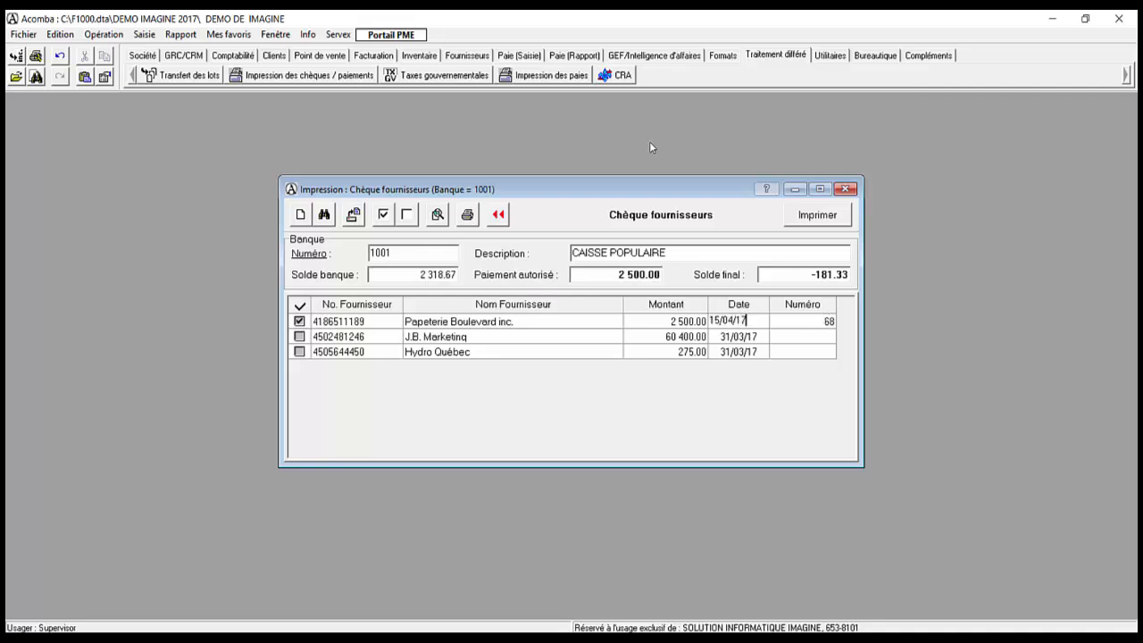
key(Tab)
key(Tab)
Step: Authorise the J.B. Marketing and Hydro Québec cheques, dating Hydro Québec's 20/04/17
key(space)
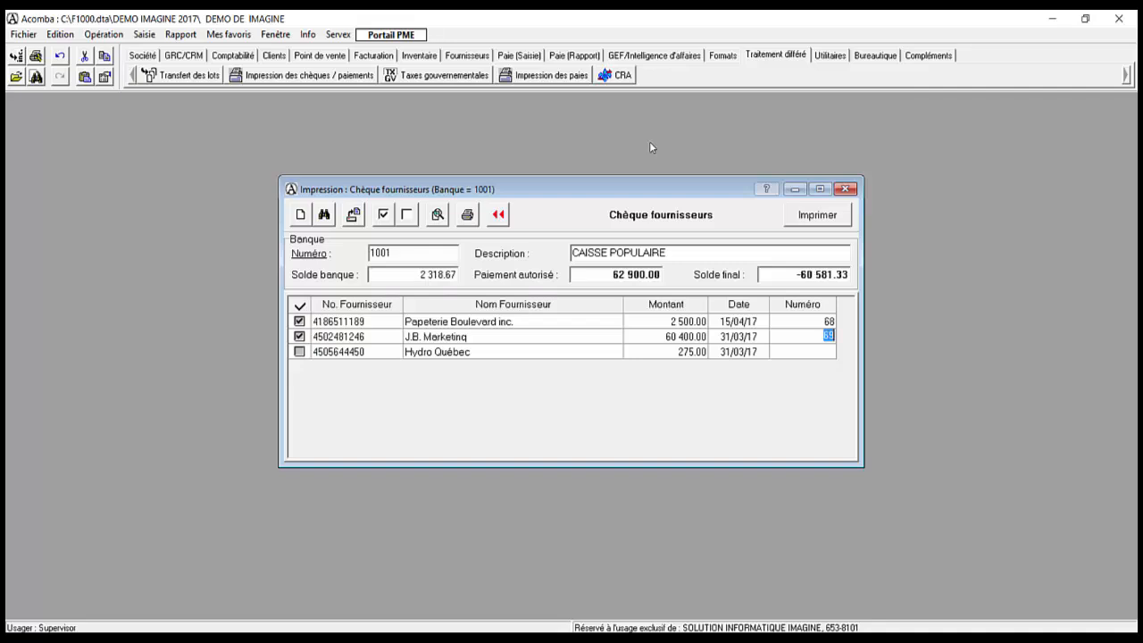
key(Tab)
key(space)
key(shift+Tab)
text(200417)
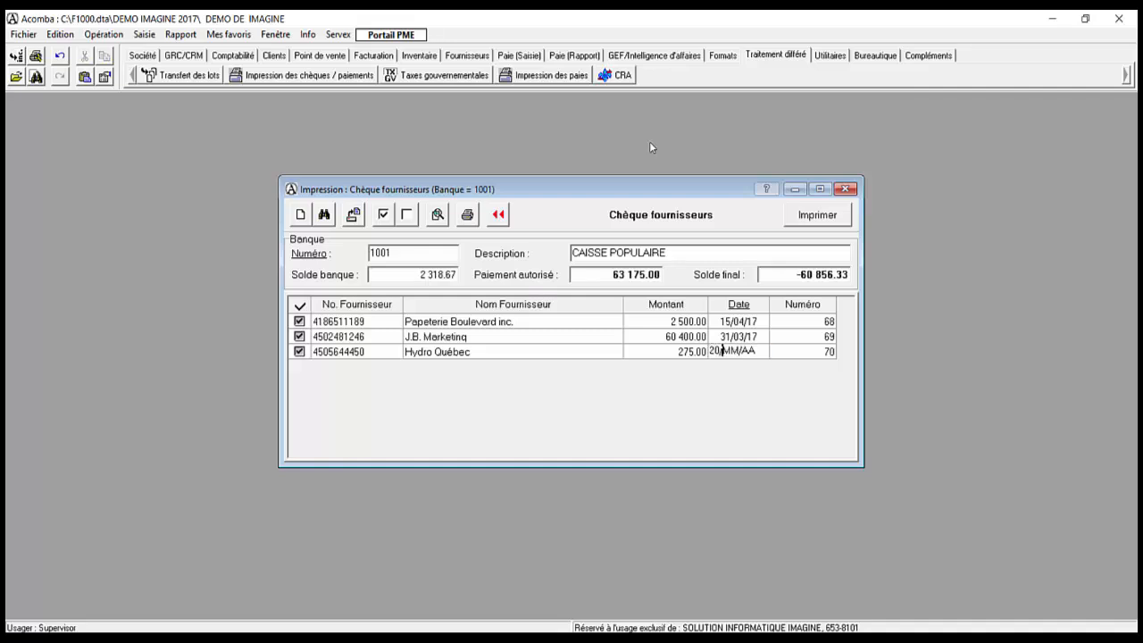
key(Tab)
key(Tab)
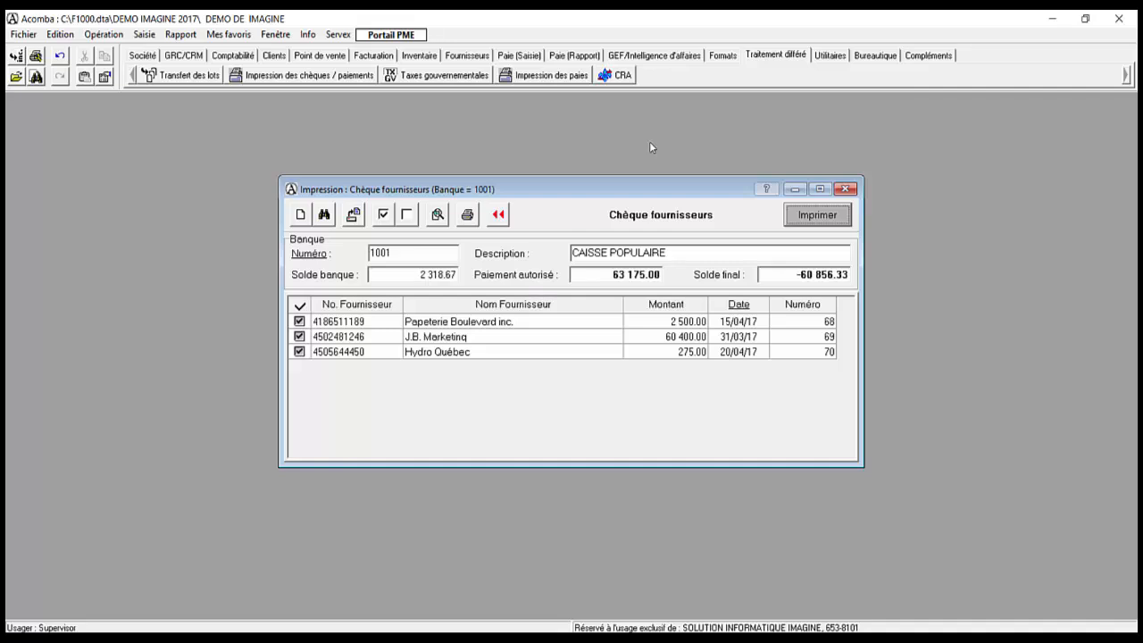
Step: Print the three authorised cheques 68 to 70 from bank 1001
key(Return)
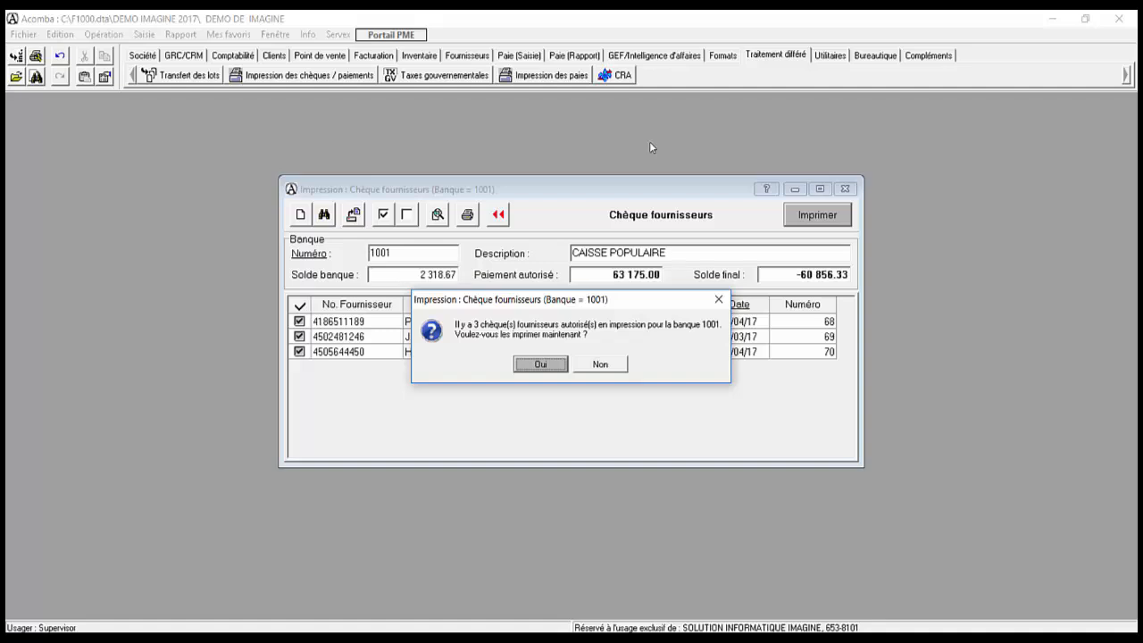
key(Return)
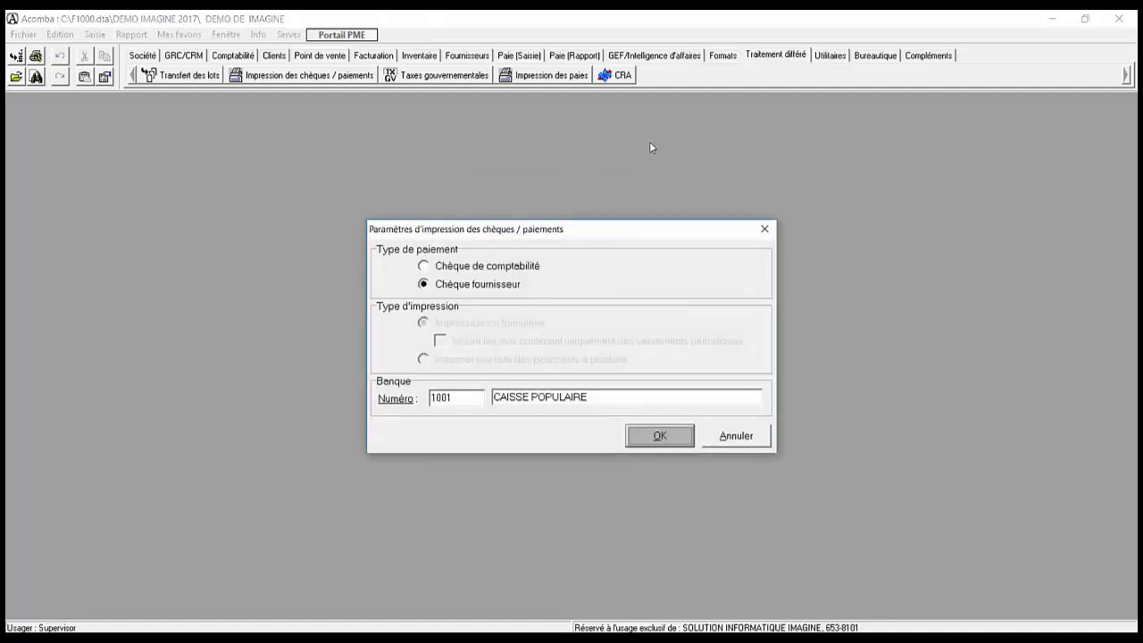
key(Escape)
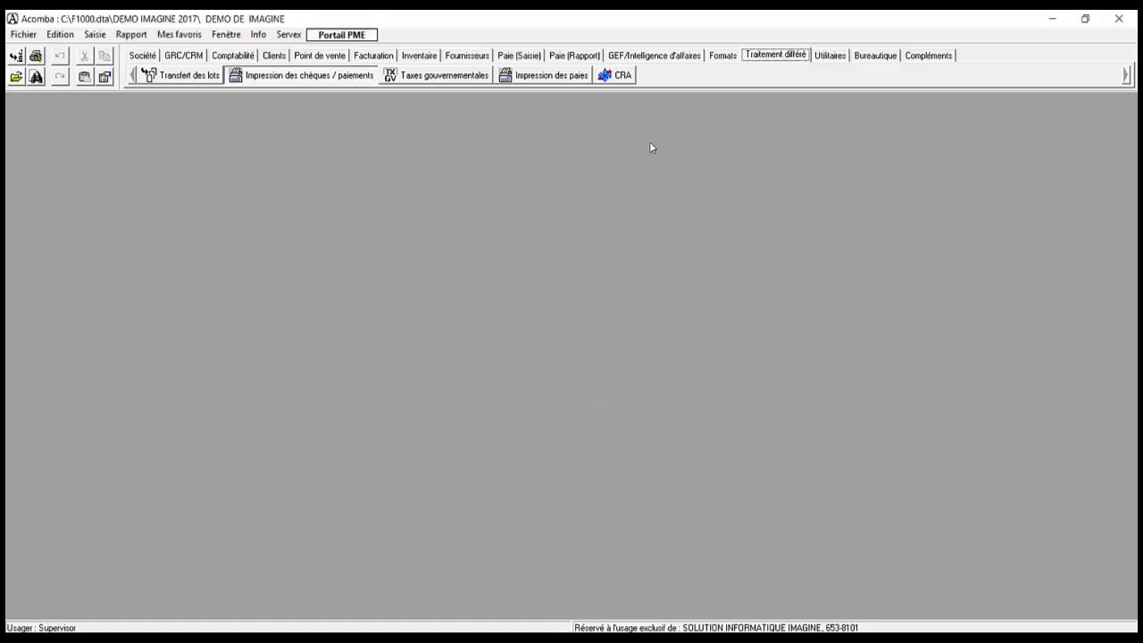
Step: Produce the Relevé des achats supplier report dated 31/03/17 on screen
key(Left)
key(Left)
key(Left)
key(Left)
key(Left)
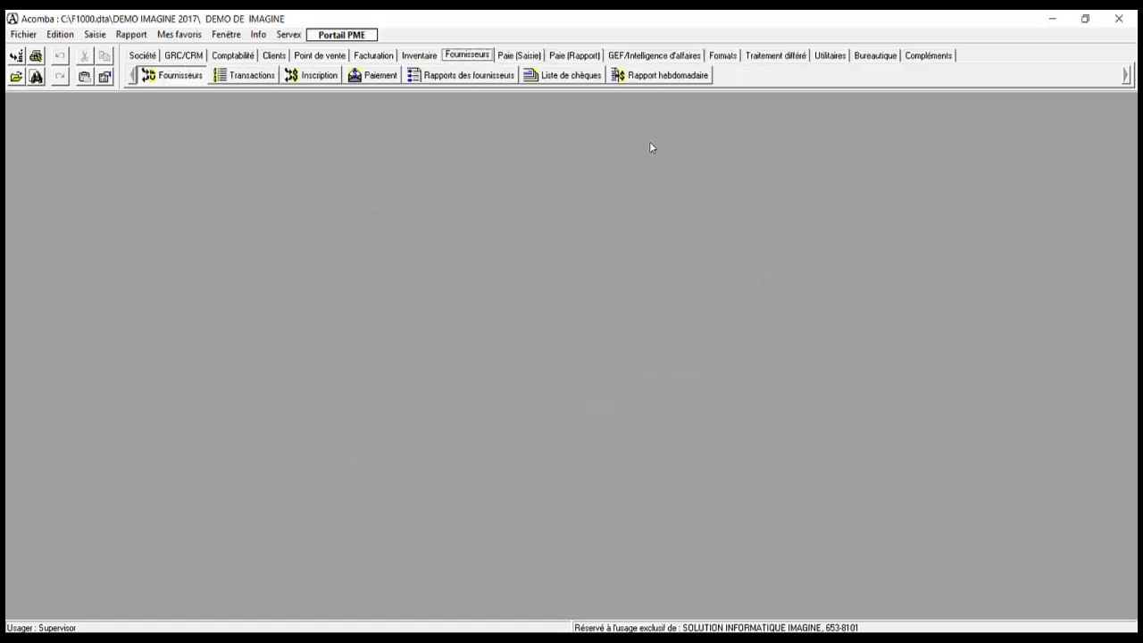
key(Right)
key(Right)
key(Right)
key(Right)
key(Return)
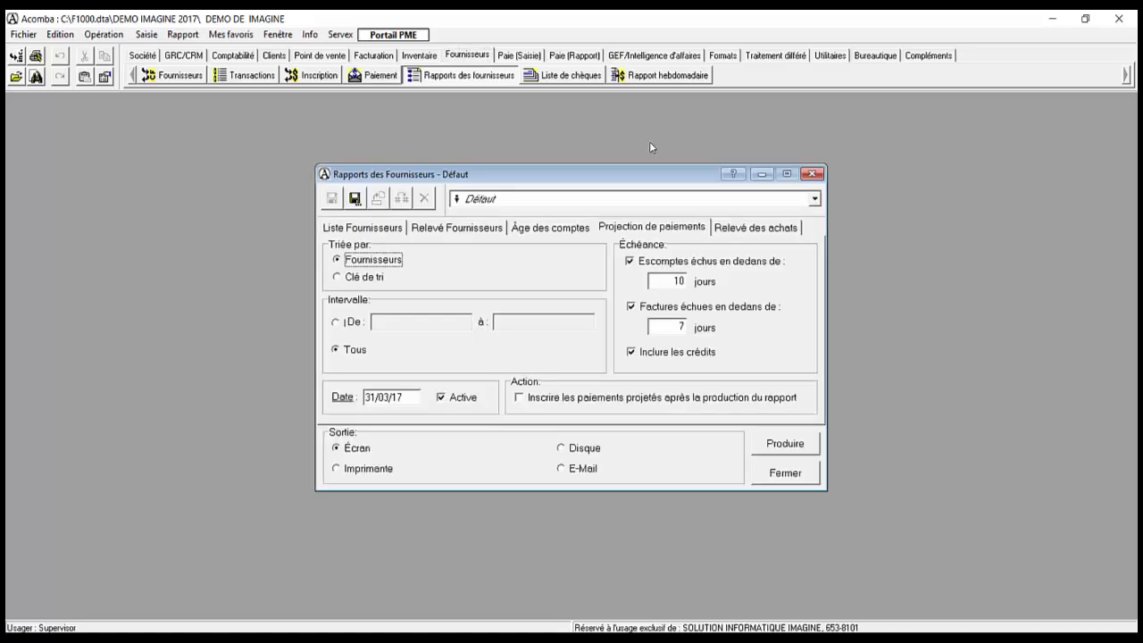
key(ctrl+Tab)
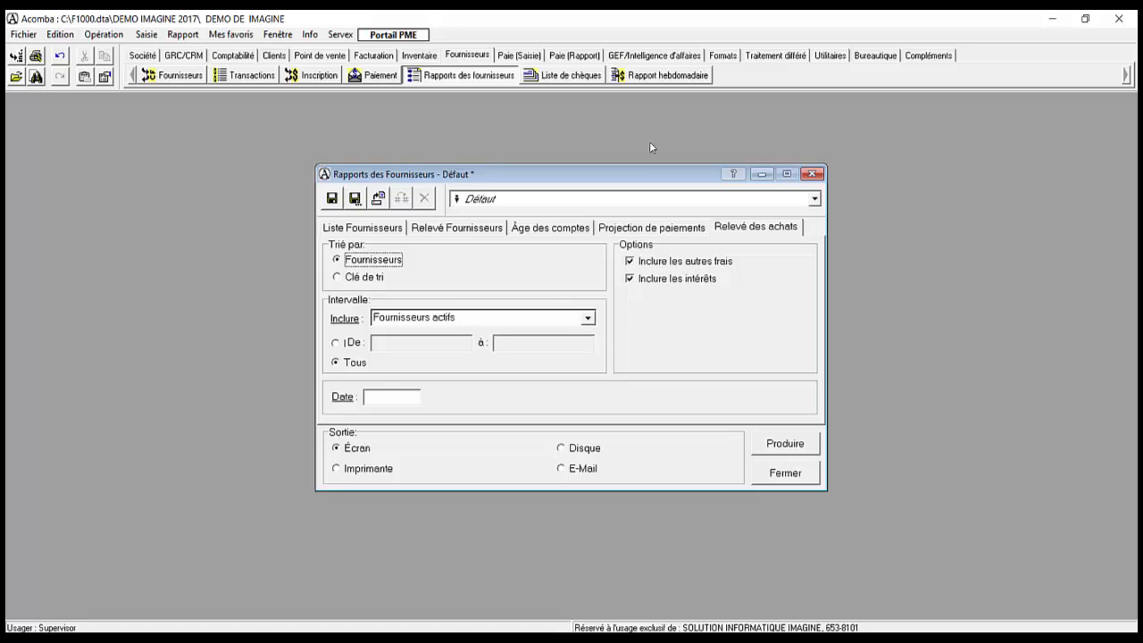
key(Tab)
key(Tab)
key(Tab)
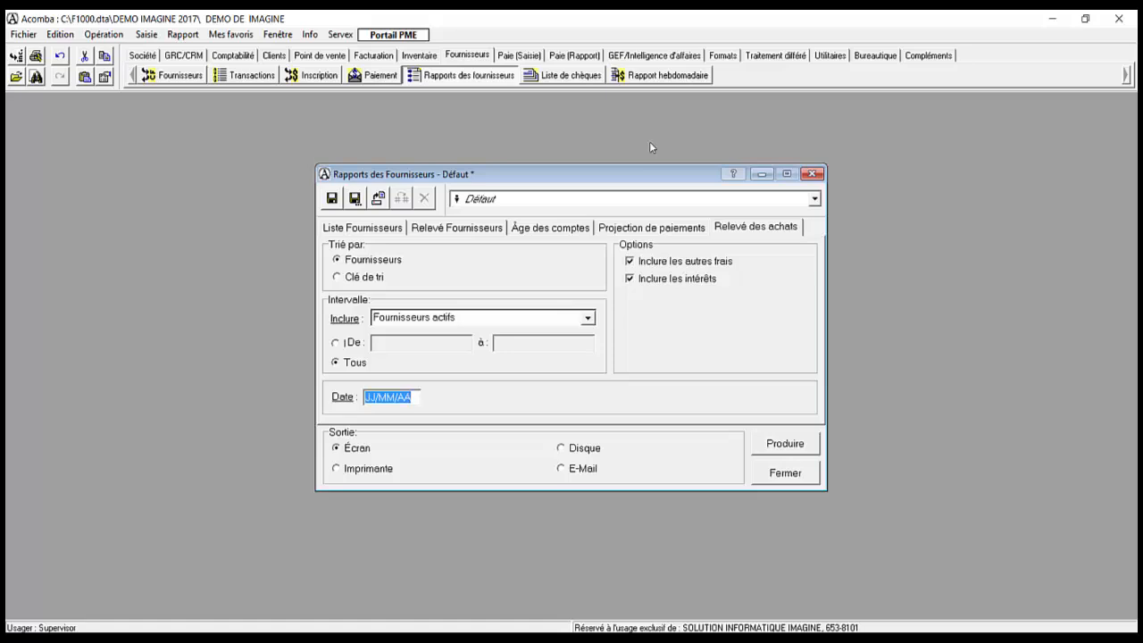
text(310317)
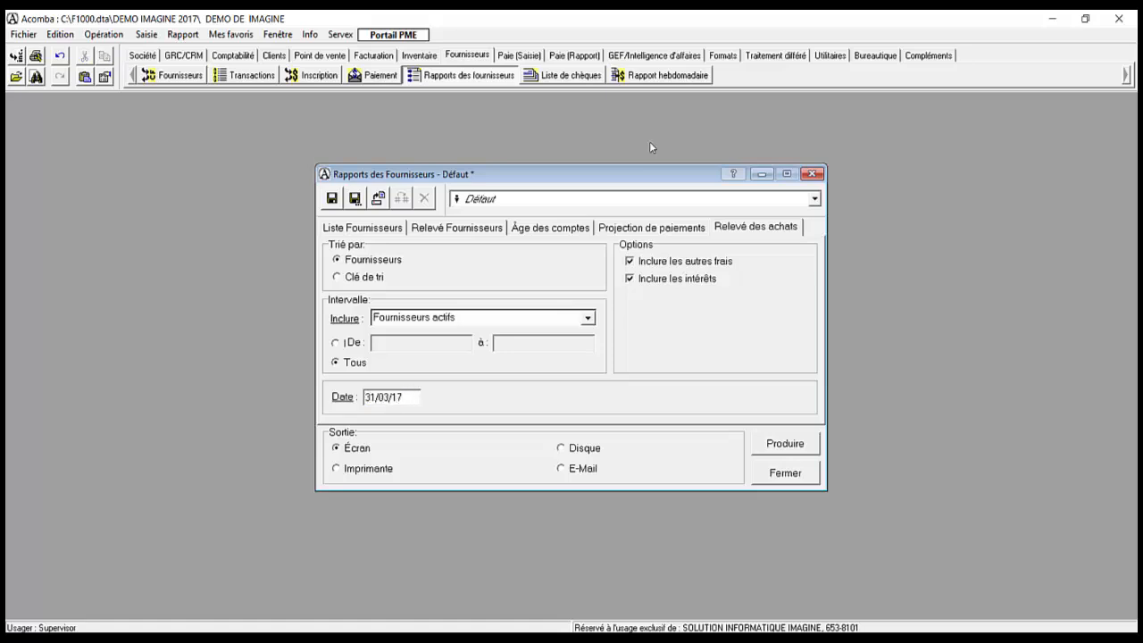
key(Tab)
key(Tab)
key(Tab)
key(Tab)
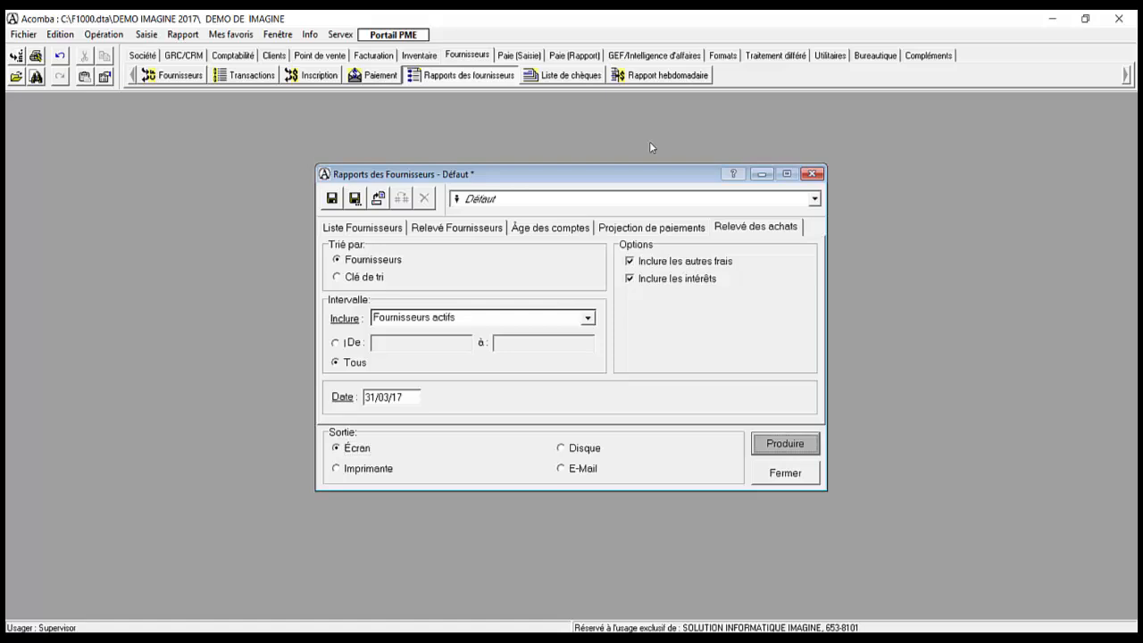
key(Return)
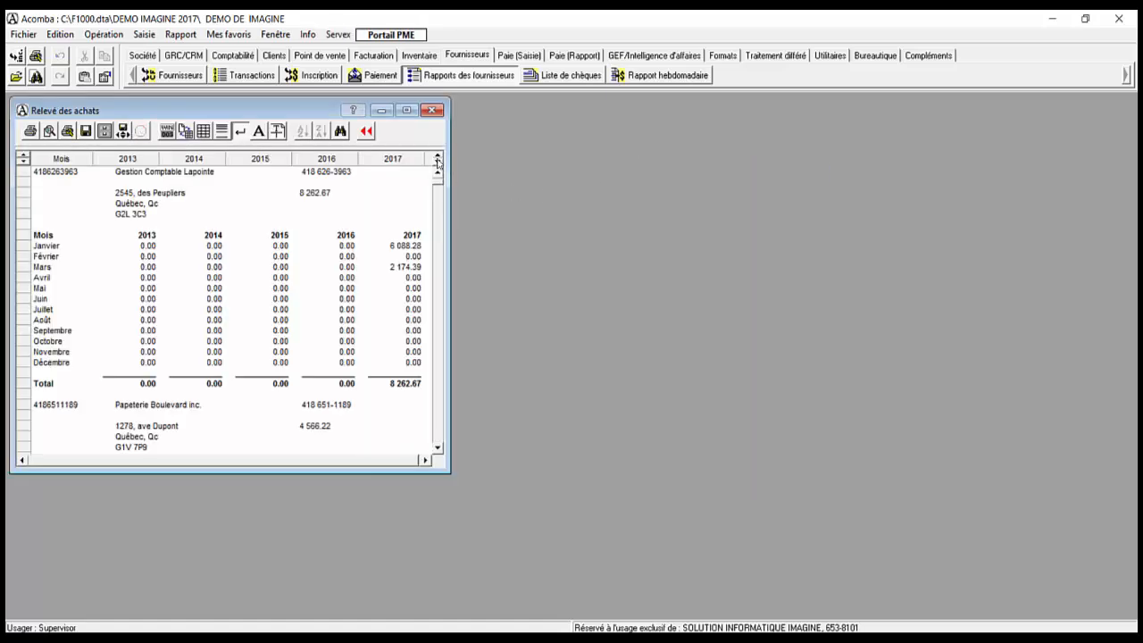
Step: Review Gestion Comptable Lapointe's 6 088.28 January and 2 174.39 March purchases, then open its detailed statement
double_click(253, 108)
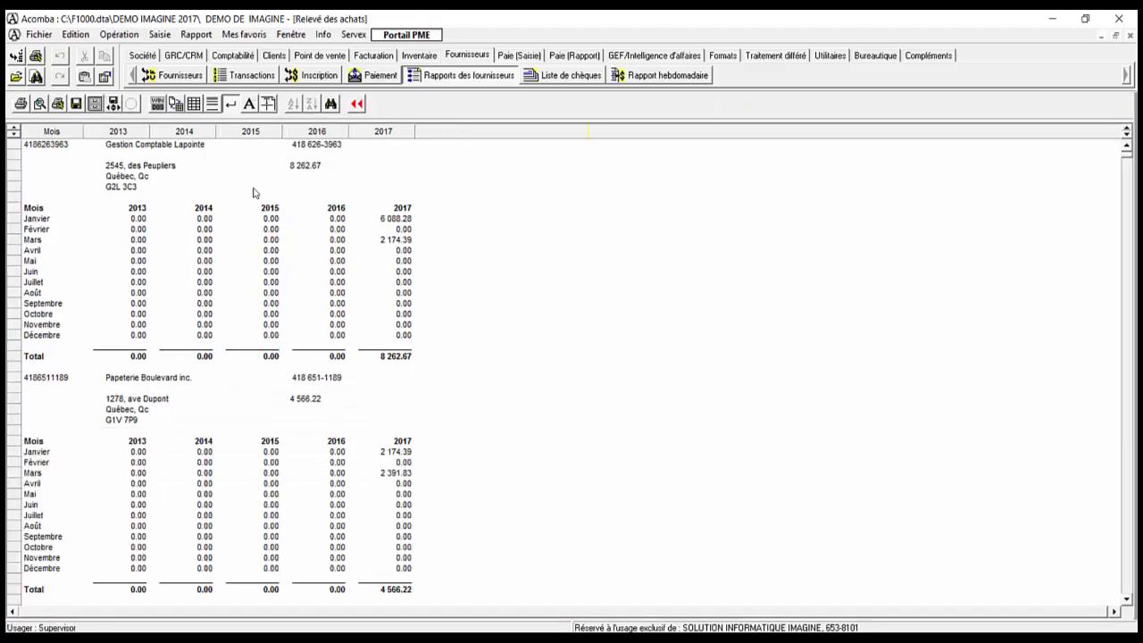
click(128, 148)
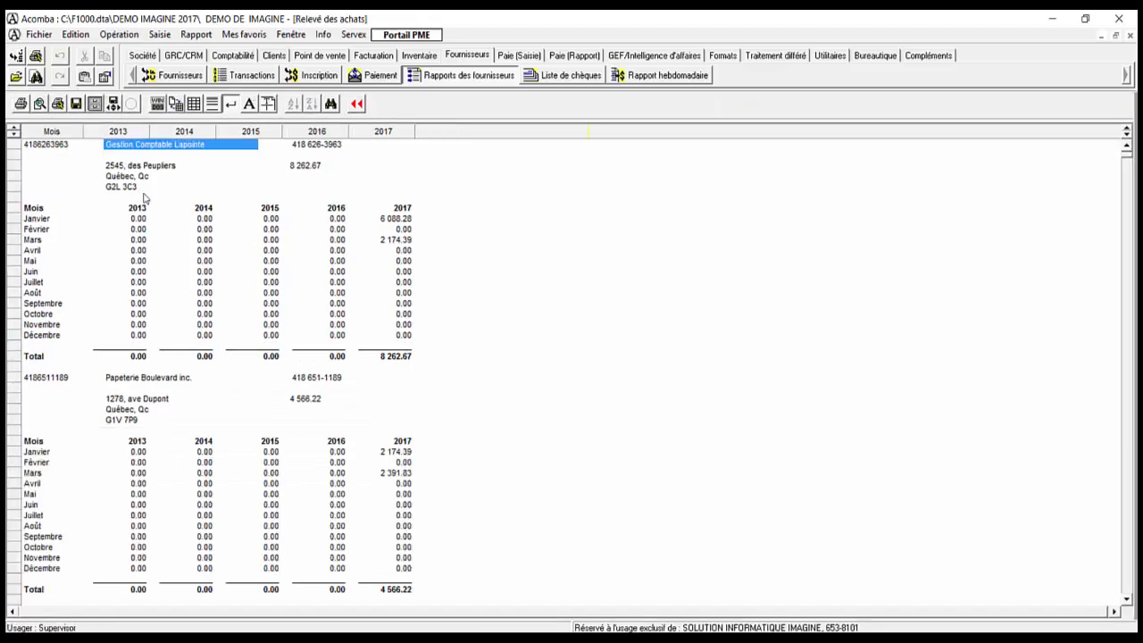
click(385, 221)
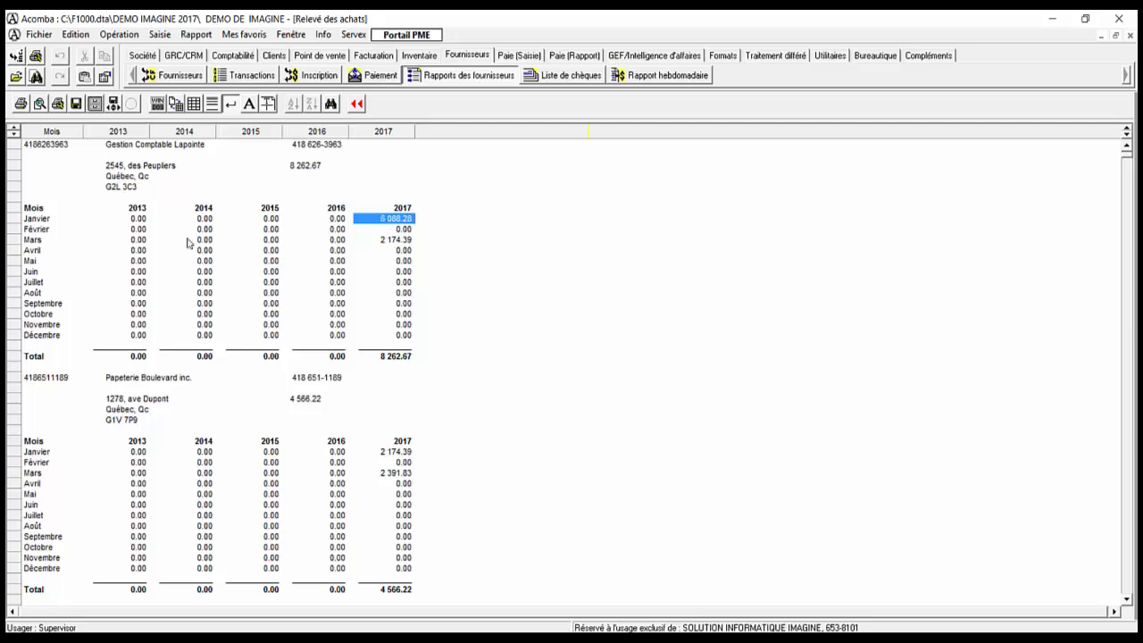
drag(57, 223, 397, 223)
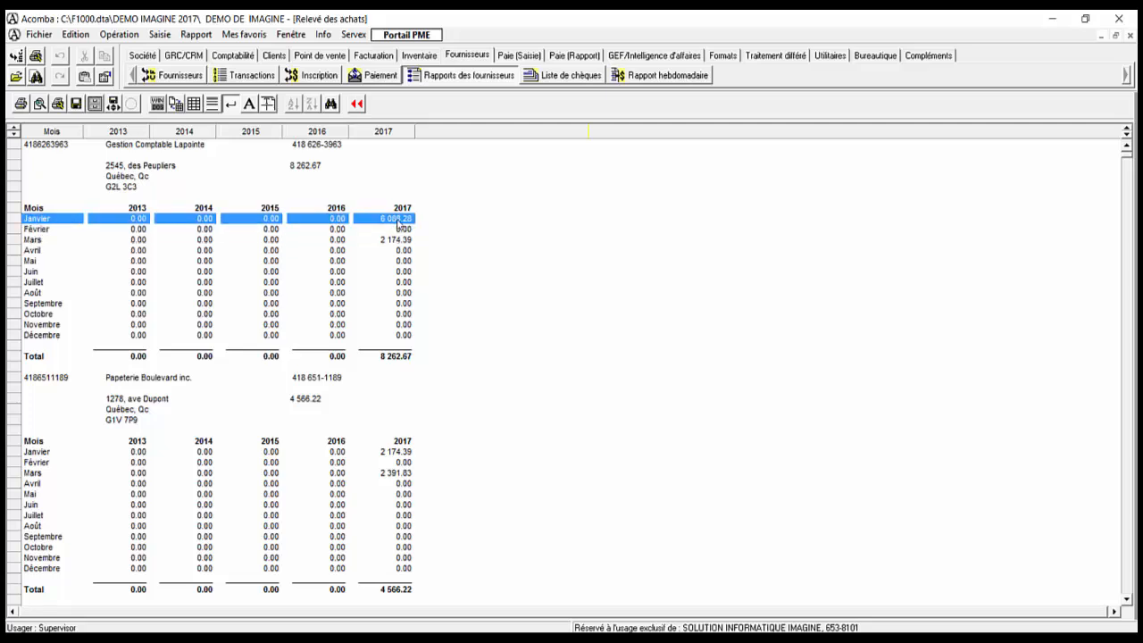
click(396, 241)
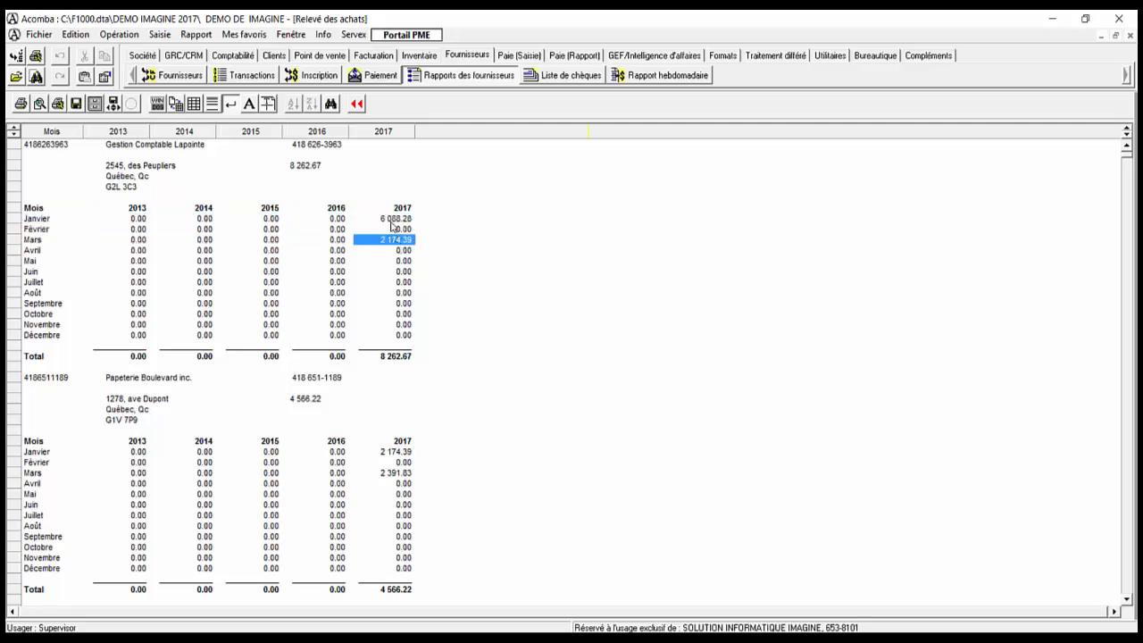
drag(138, 362, 370, 367)
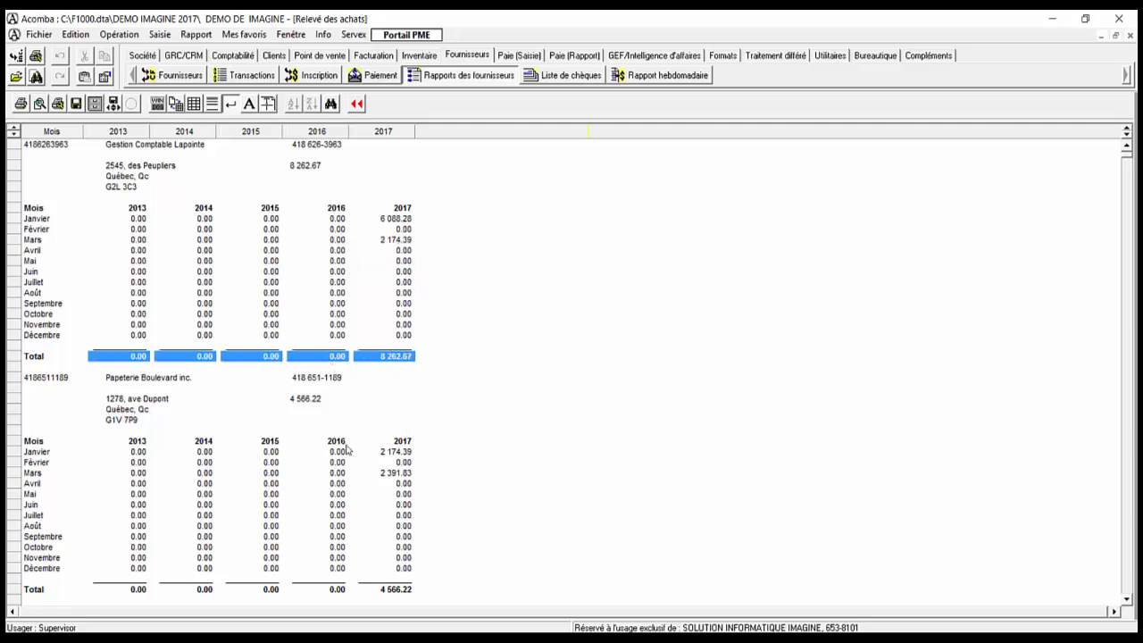
click(149, 379)
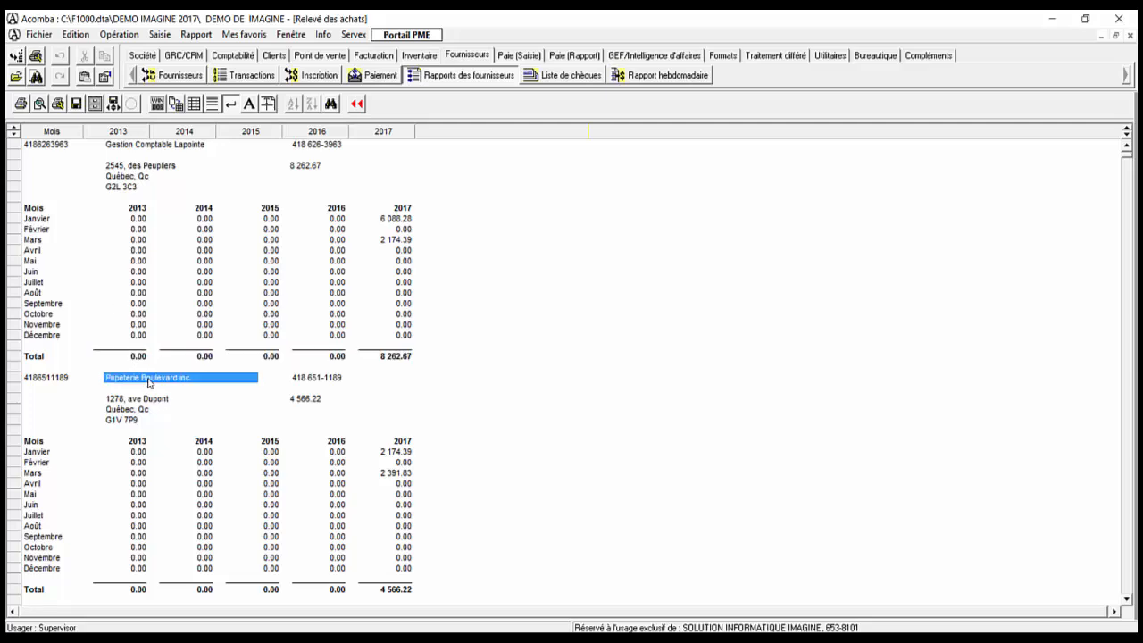
click(390, 222)
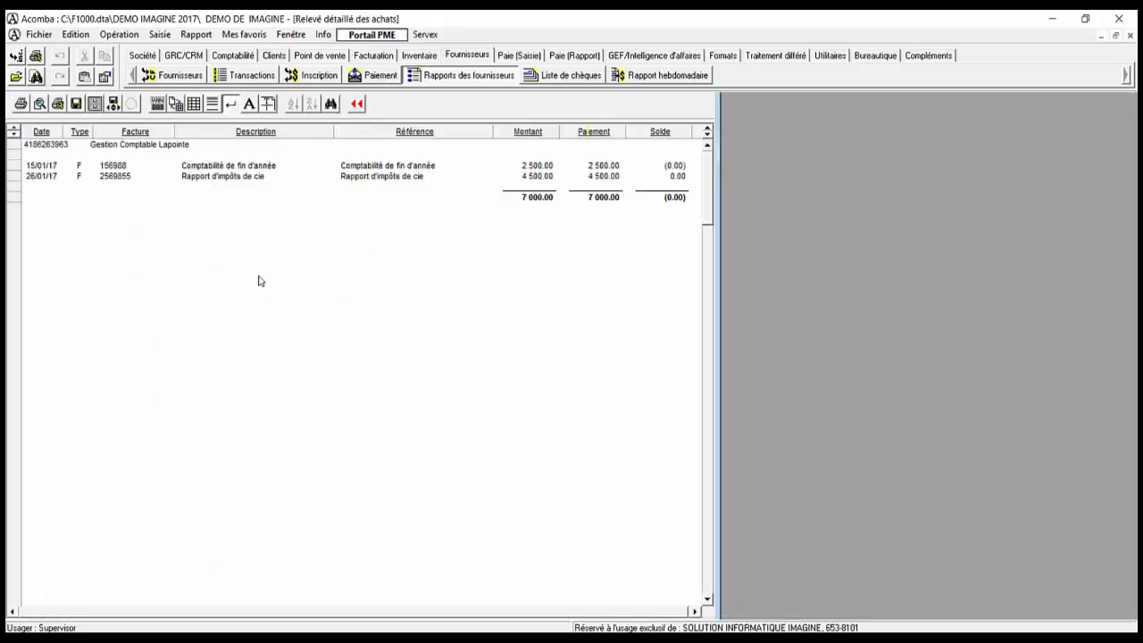
Step: Compare the year-end accounting and company tax report invoices from Gestion Comptable Lapointe
click(202, 168)
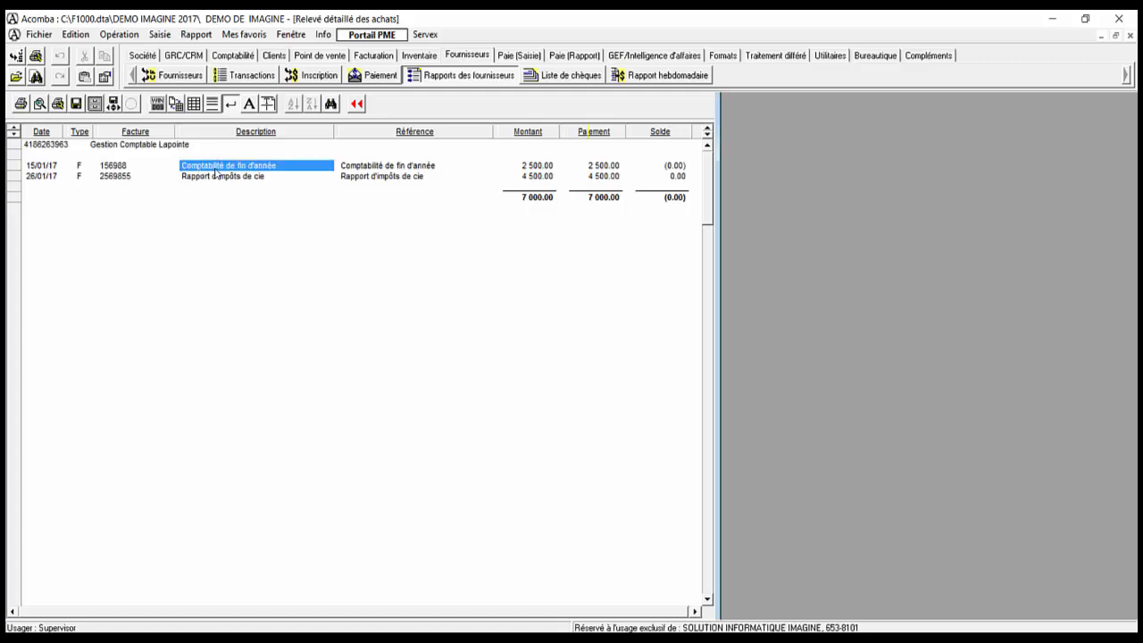
click(218, 177)
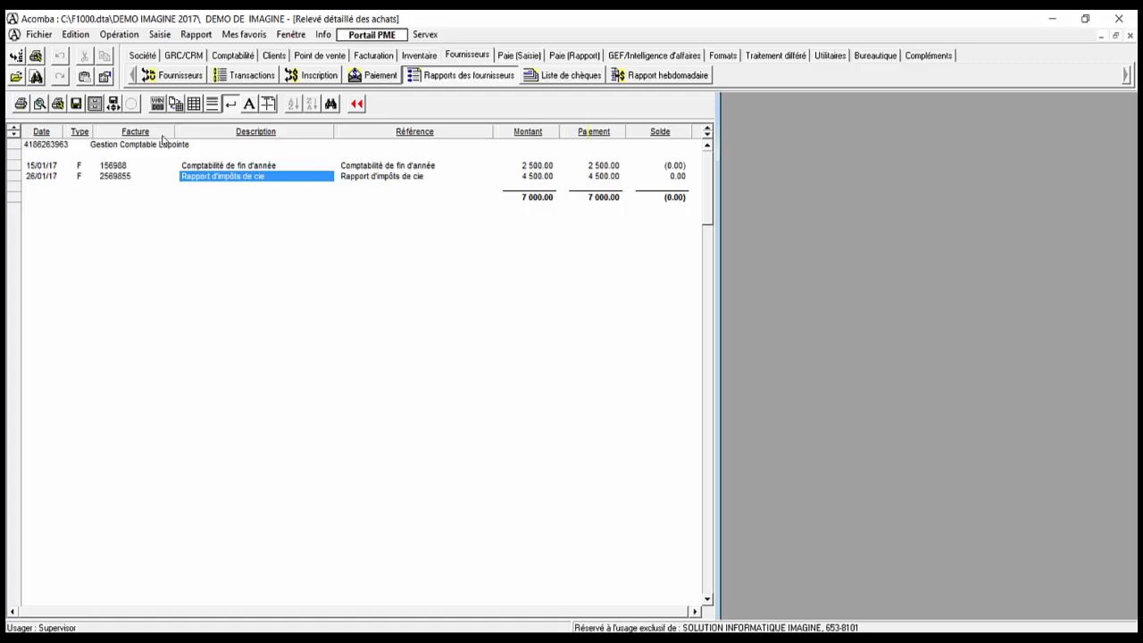
click(205, 168)
click(199, 176)
click(200, 167)
click(198, 176)
click(202, 168)
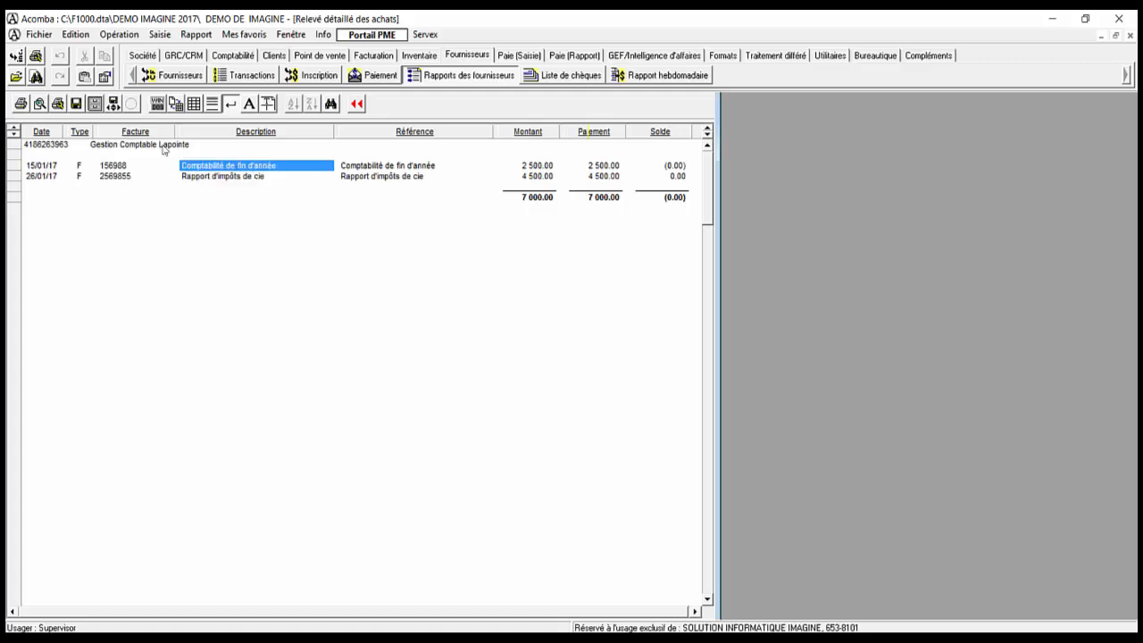
click(211, 176)
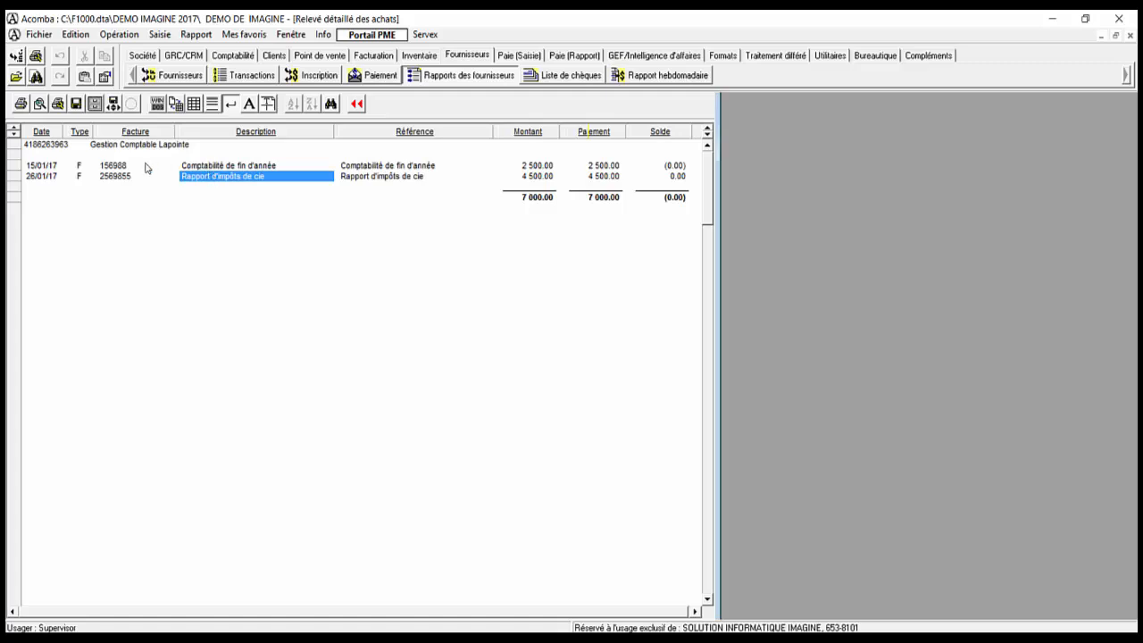
Step: Review invoice 156988's details, then close it and the detailed purchase statement
click(111, 167)
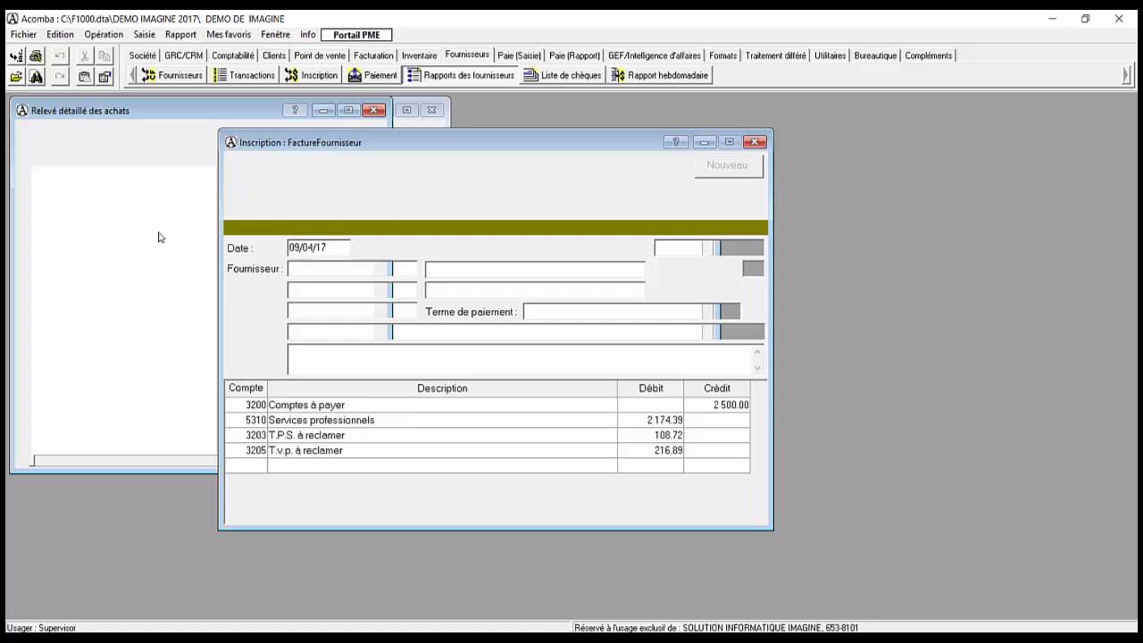
double_click(114, 168)
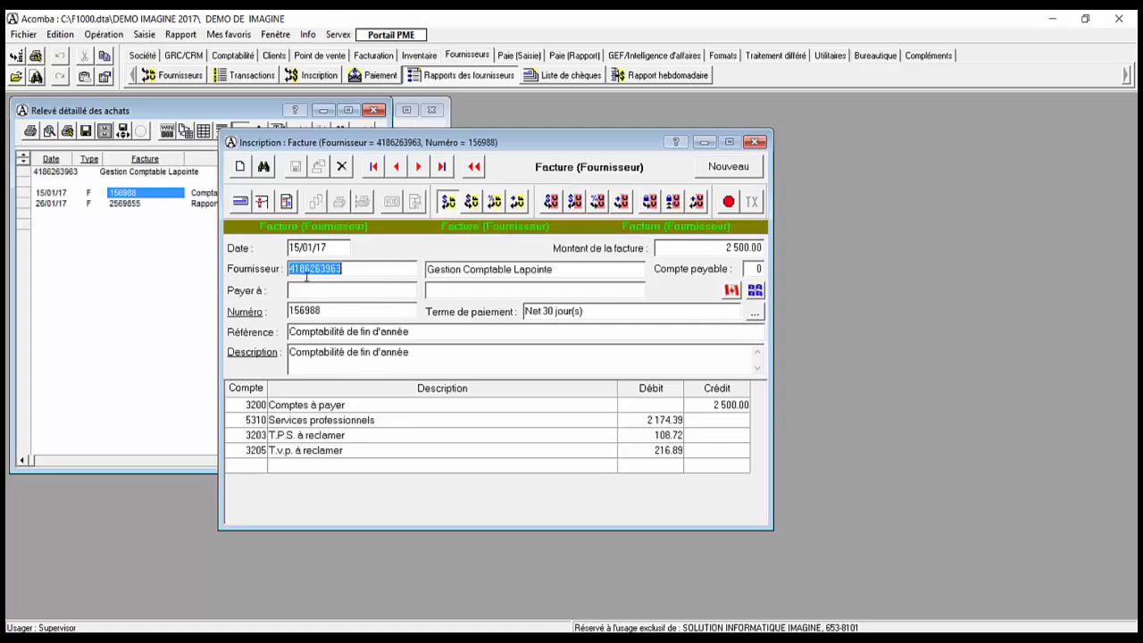
key(Tab)
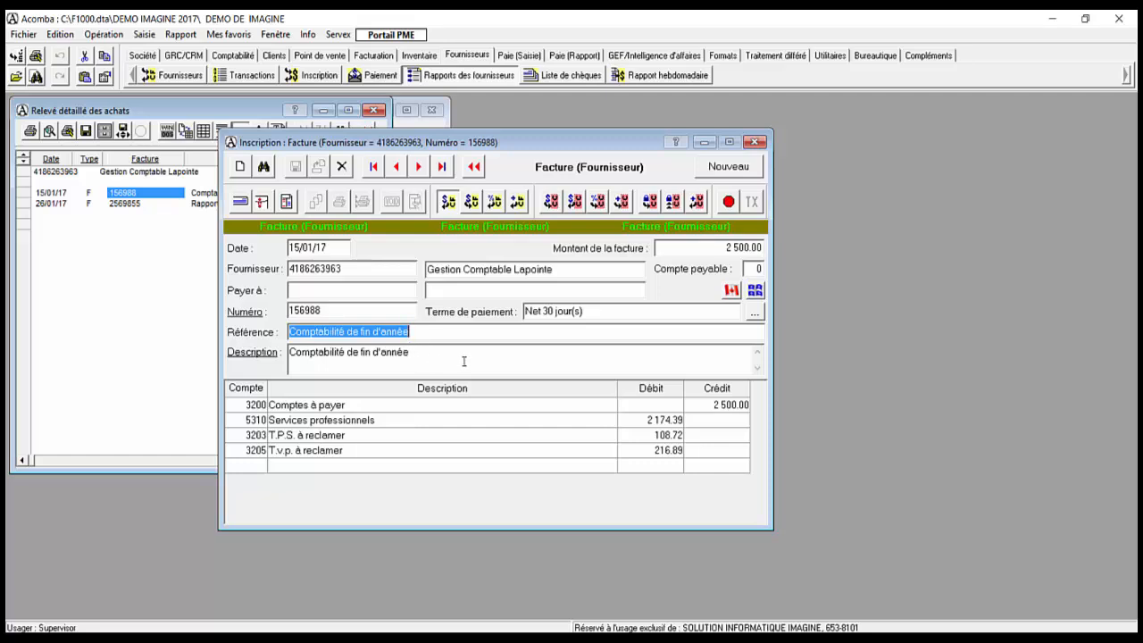
key(Escape)
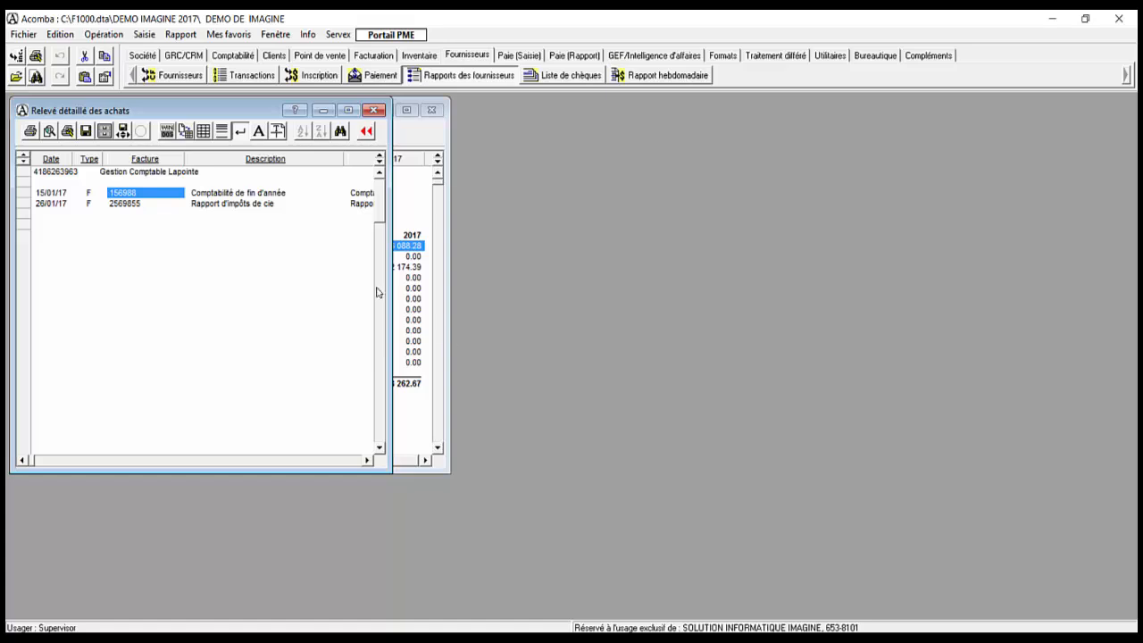
key(Escape)
key(Escape)
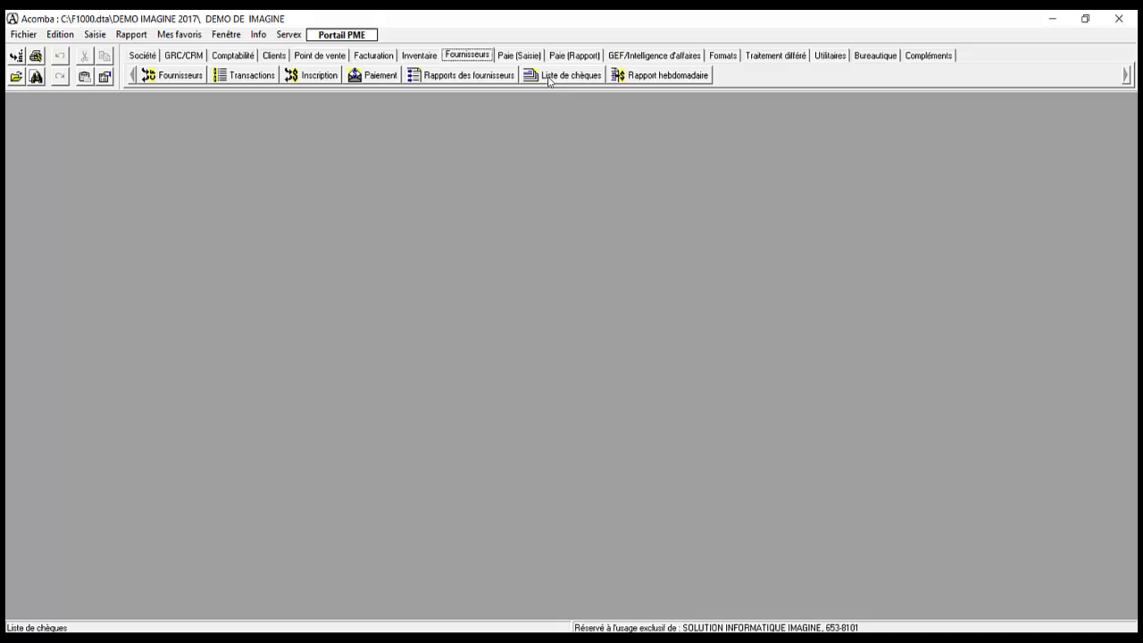
Step: Produce the Liste de chèques report and close it, since it has nothing to print
click(549, 76)
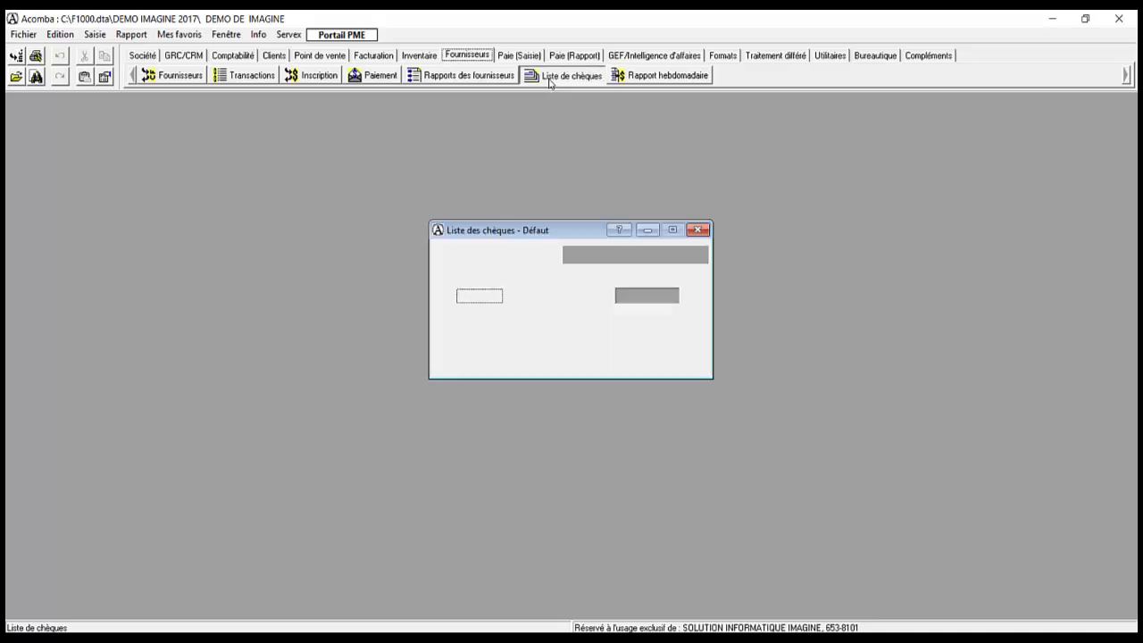
click(670, 336)
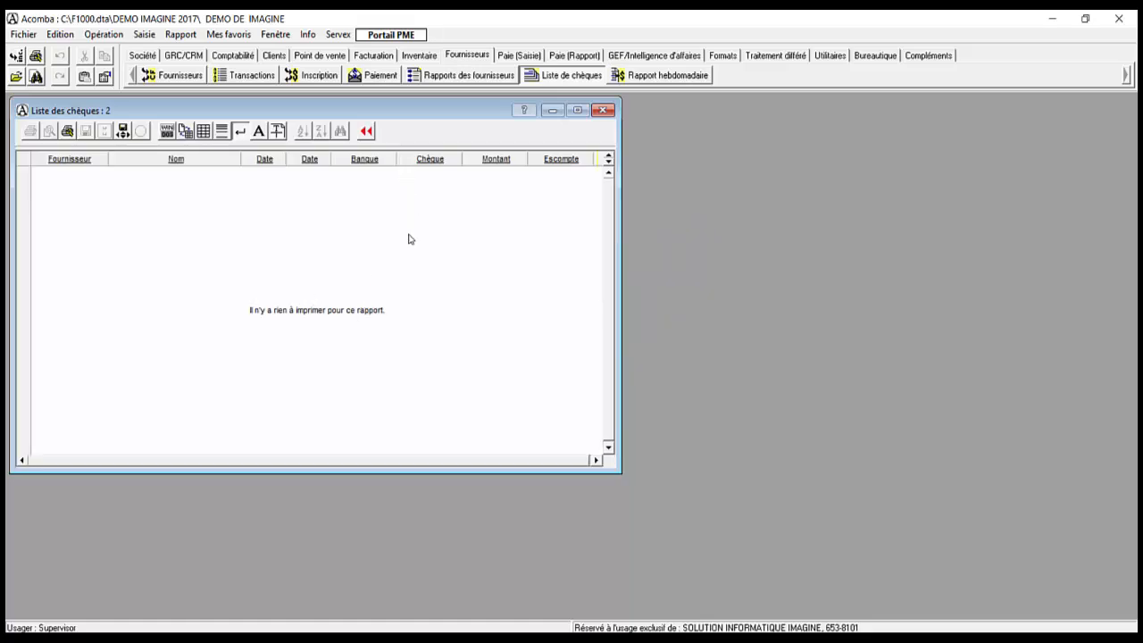
key(Escape)
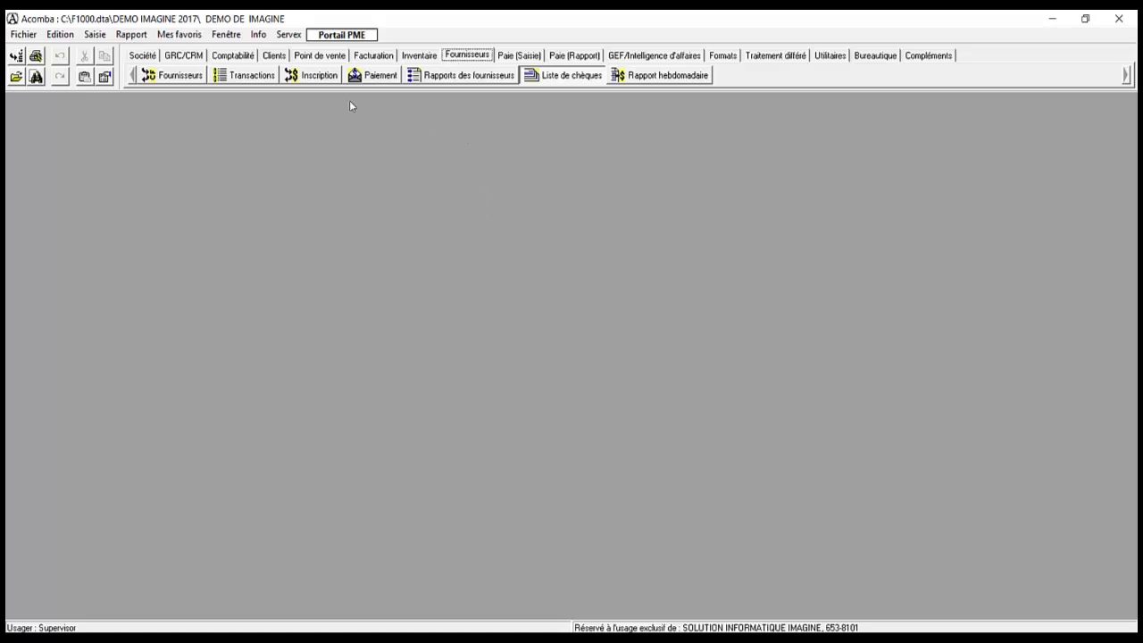
click(247, 77)
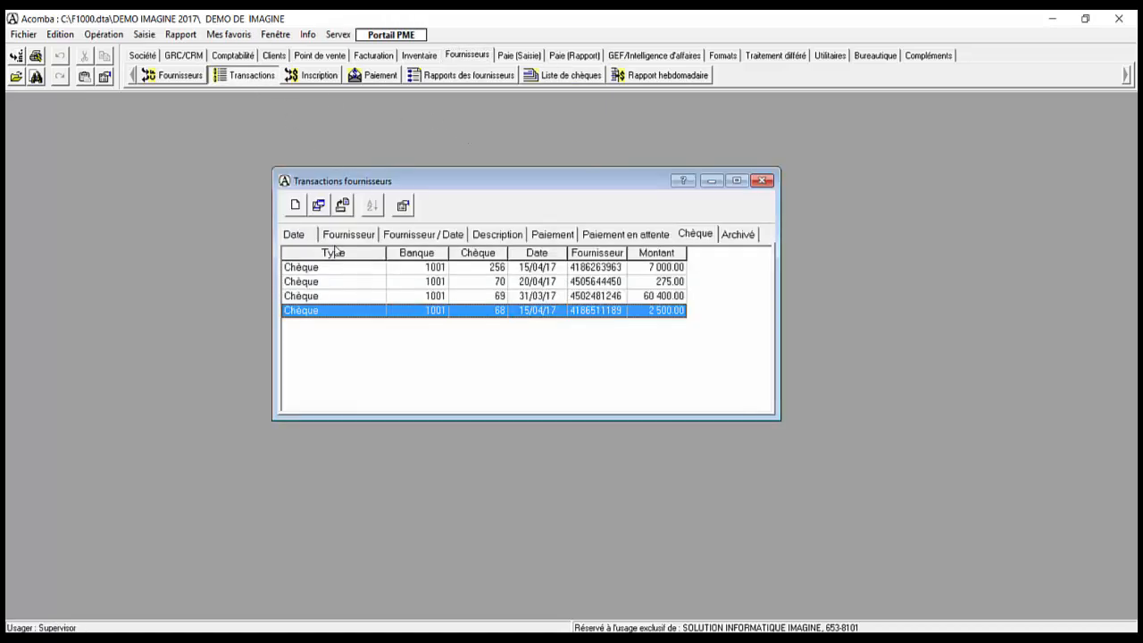
click(347, 234)
click(352, 297)
double_click(354, 300)
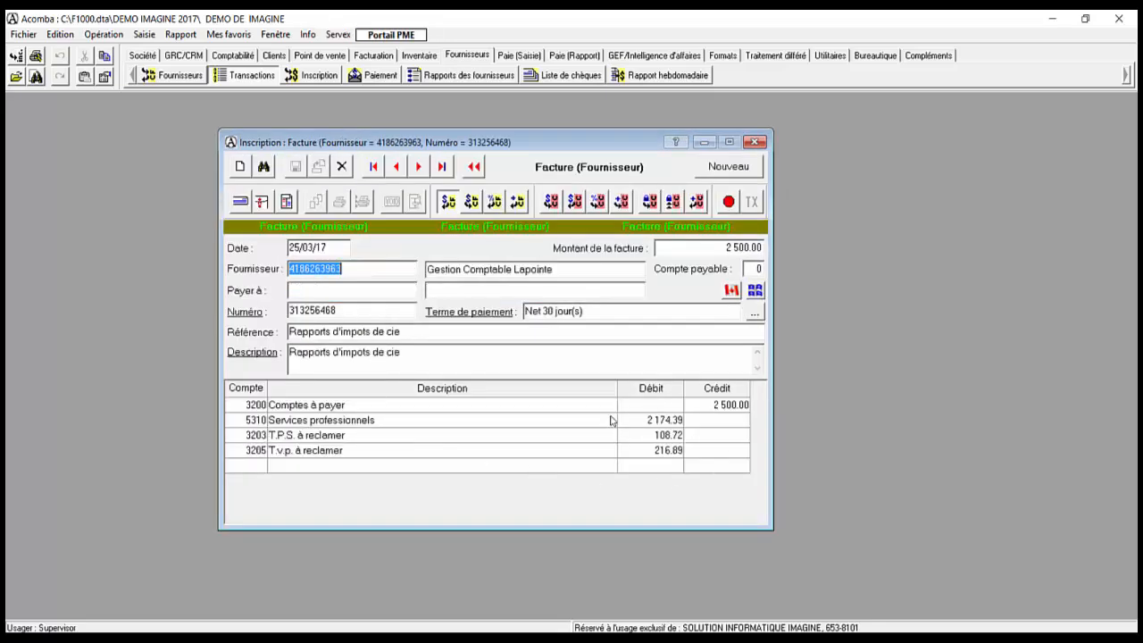
key(Escape)
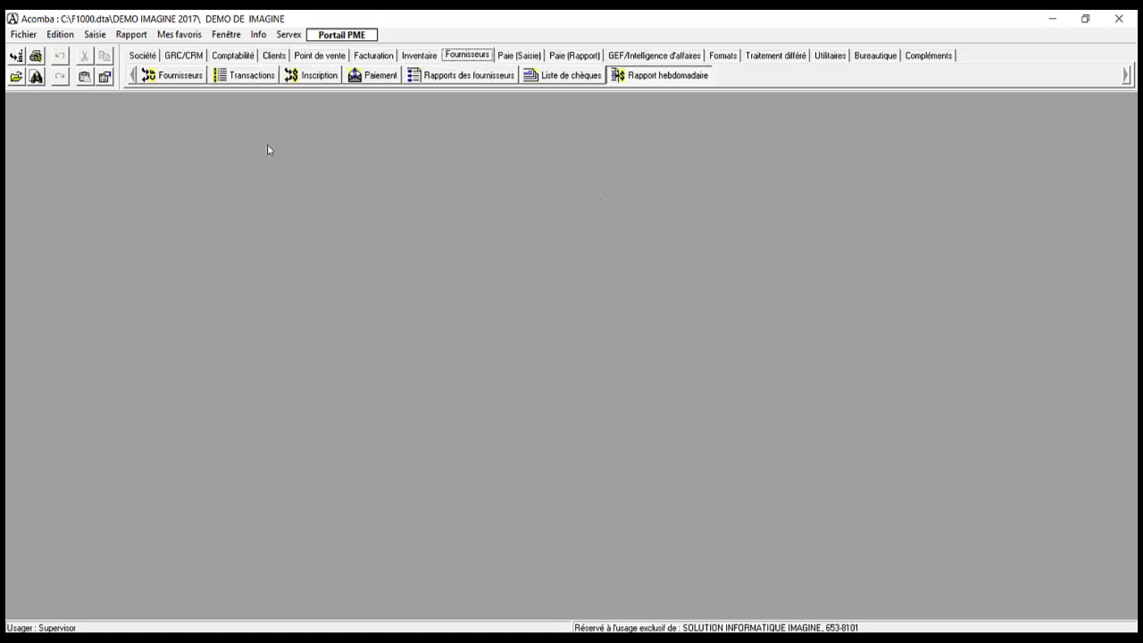
click(225, 55)
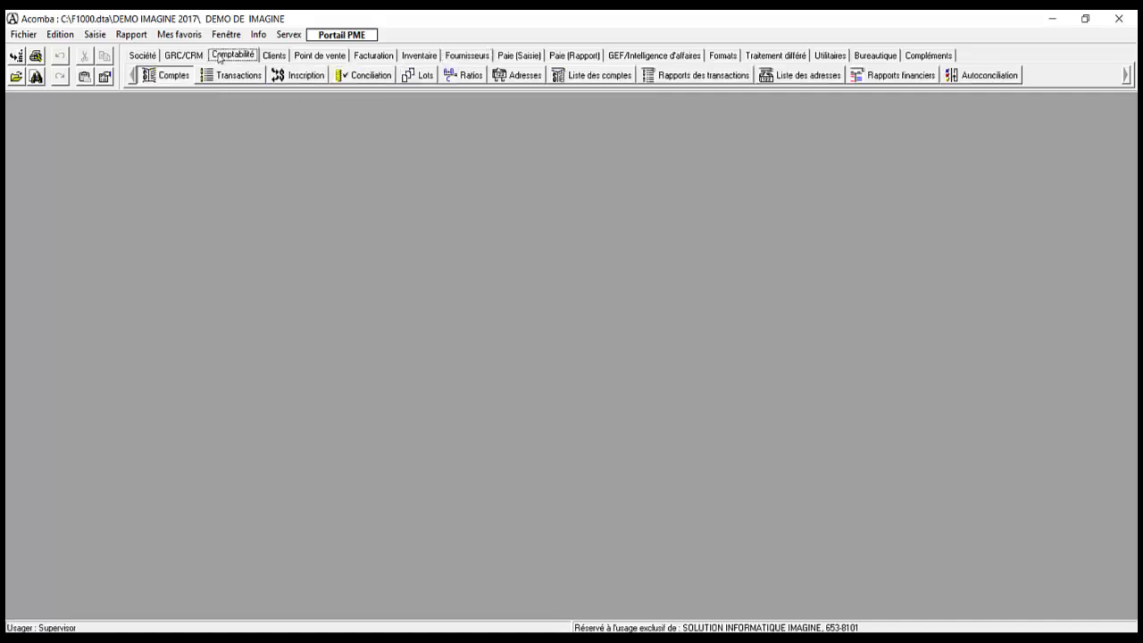
click(296, 78)
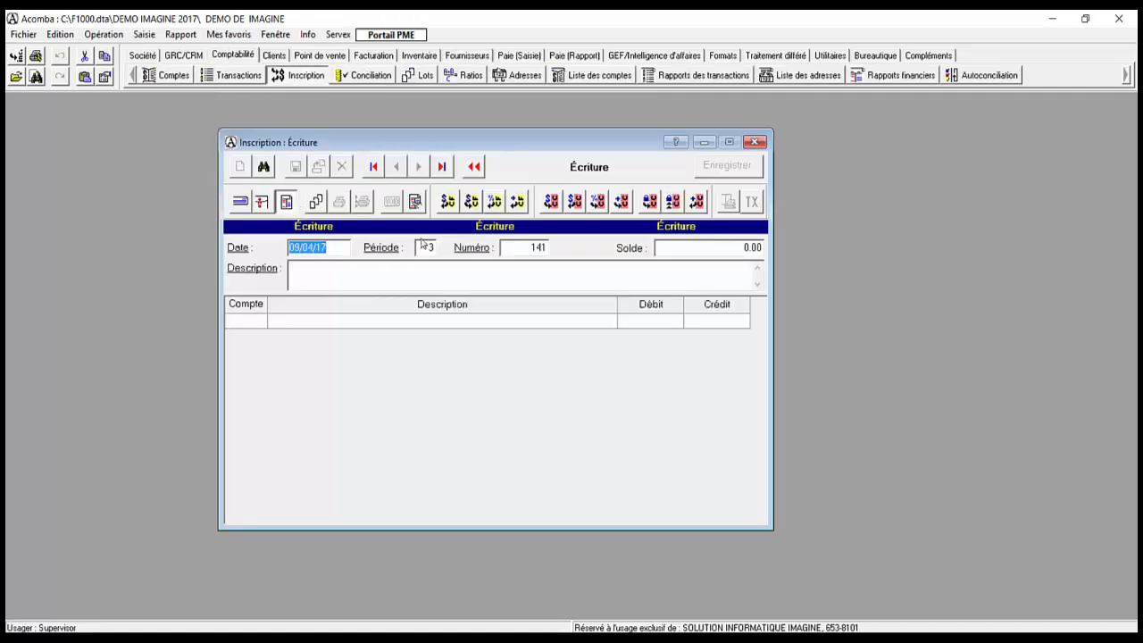
click(433, 248)
click(466, 171)
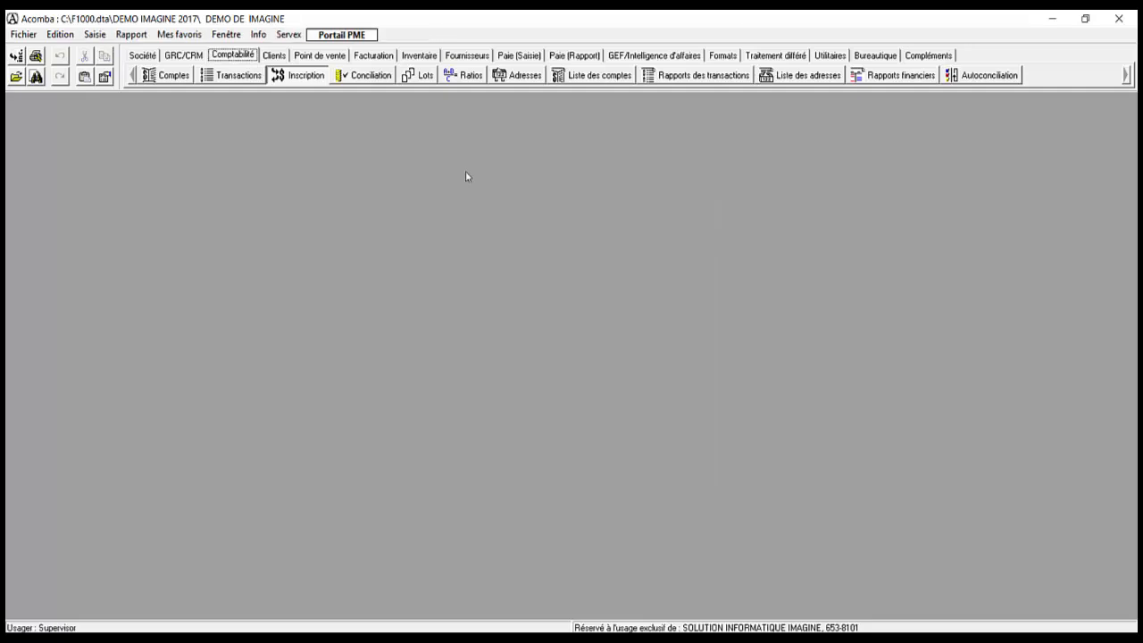
Step: Produce the weekly Consultation détaillée report dated 31/03/17
click(459, 57)
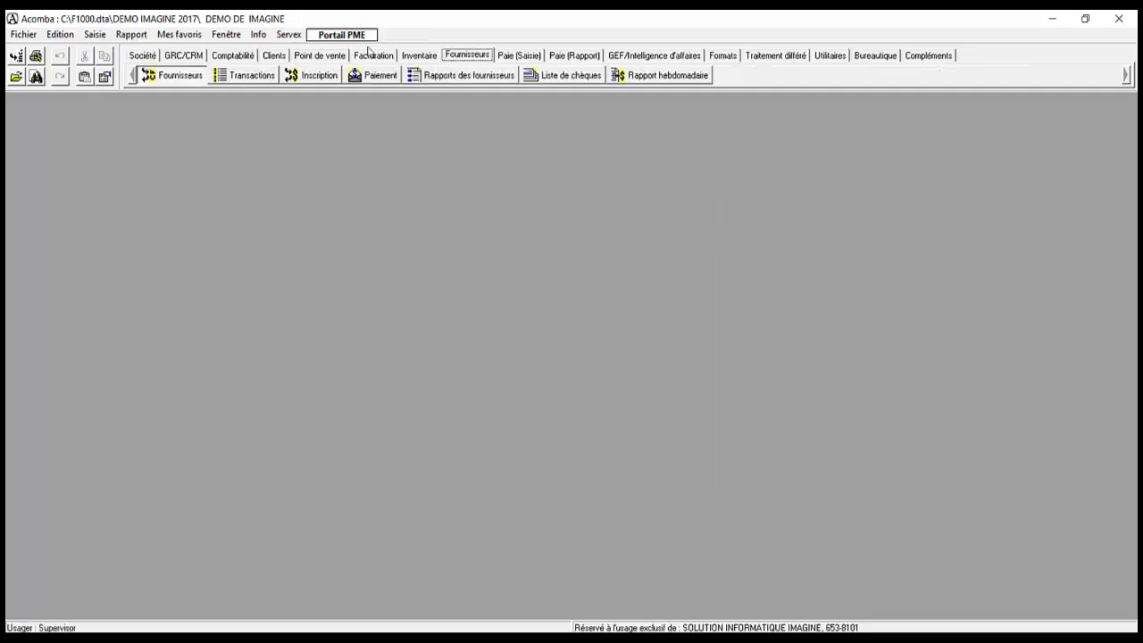
click(636, 79)
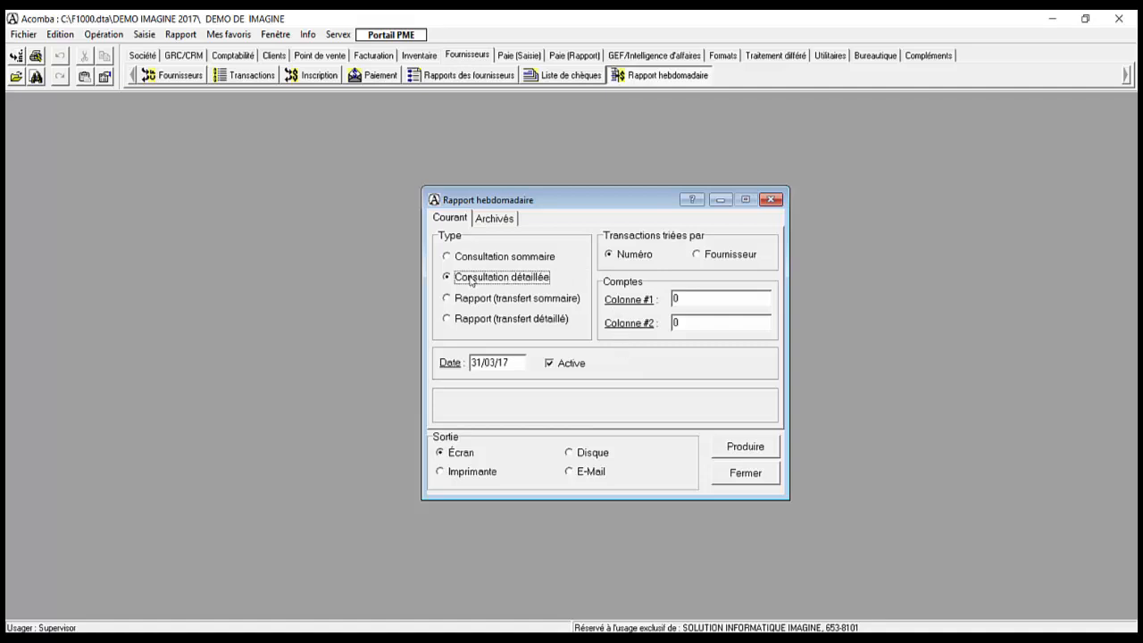
click(520, 363)
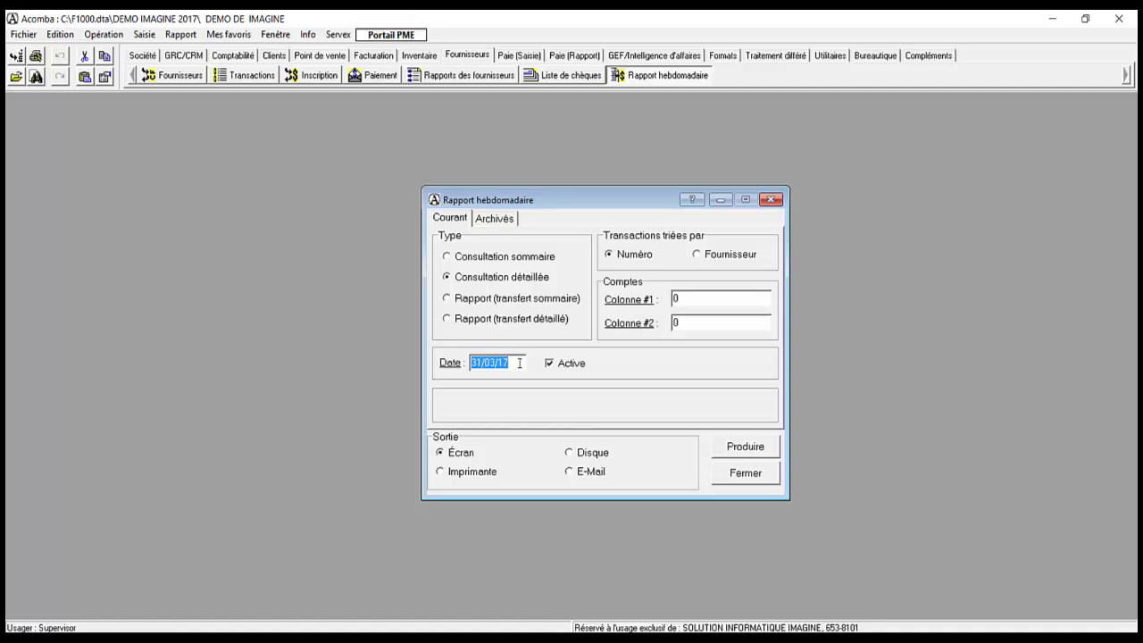
click(741, 452)
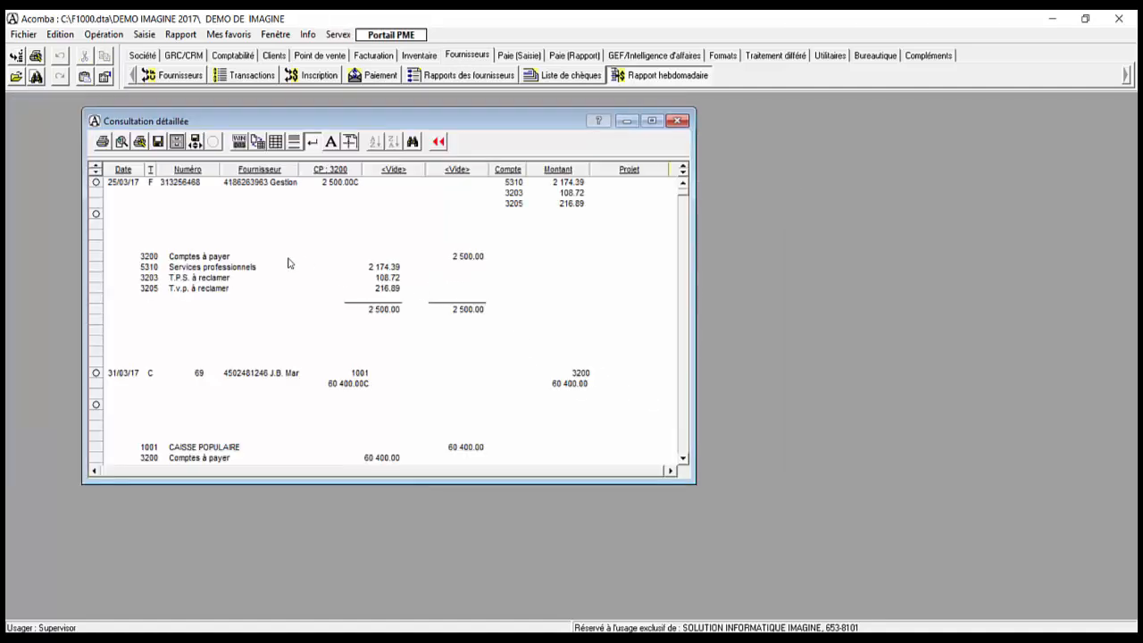
Step: Look over the 25/03/17 invoice 313256468 and the 31/03/17 cheque entry
click(134, 184)
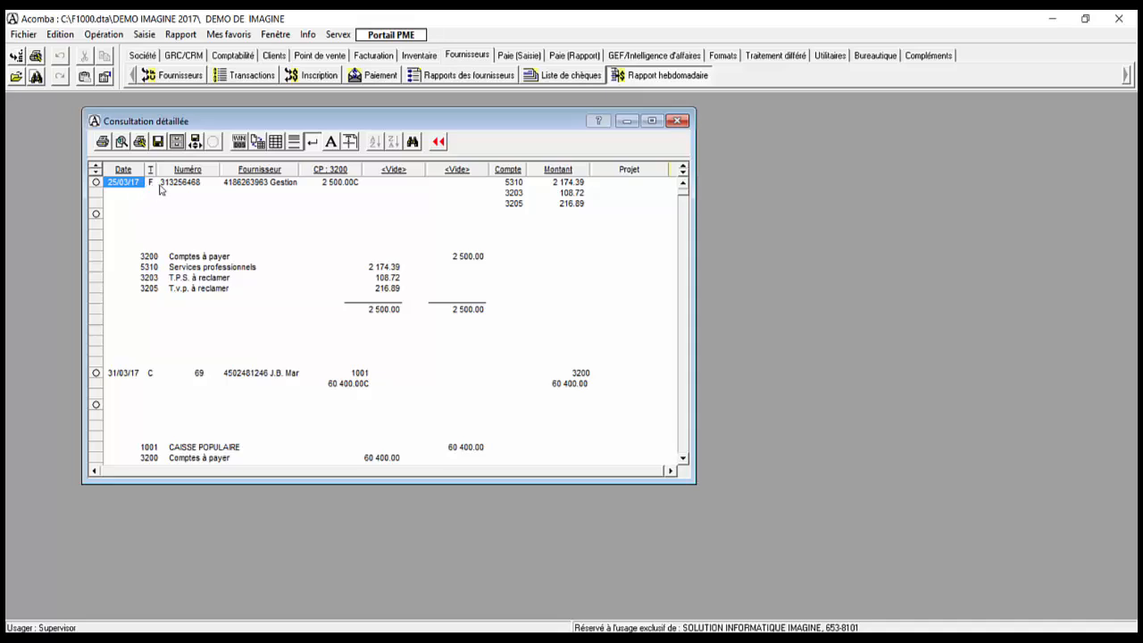
click(170, 184)
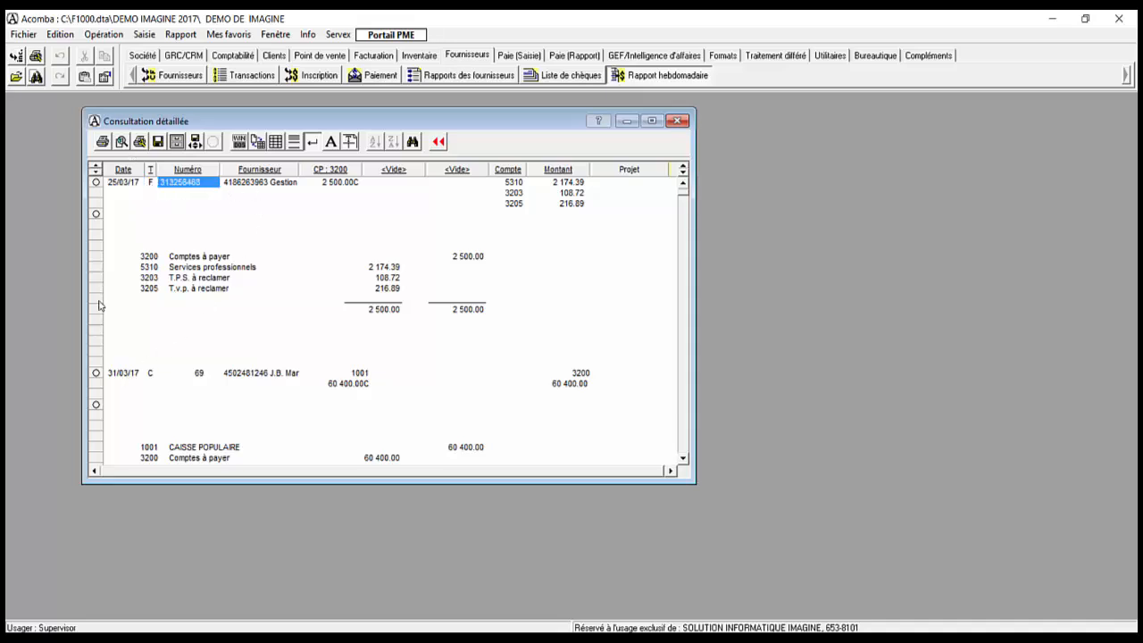
drag(125, 374, 202, 377)
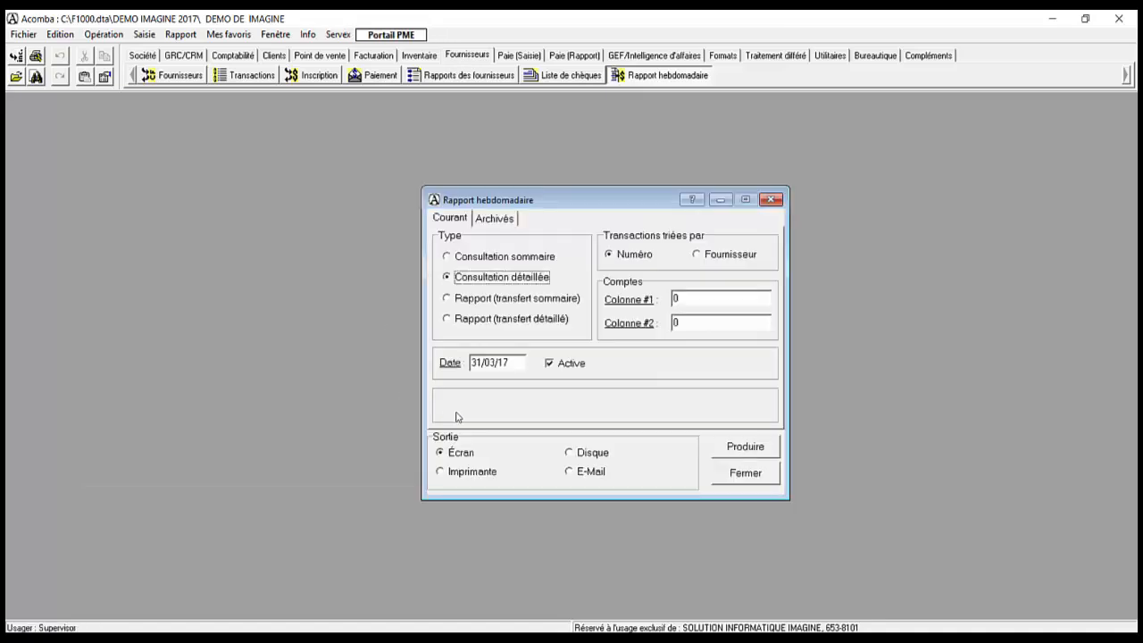
Step: Rerun the 31/03/17 consultation without the Active option and inspect invoice 313256468
drag(513, 365, 412, 293)
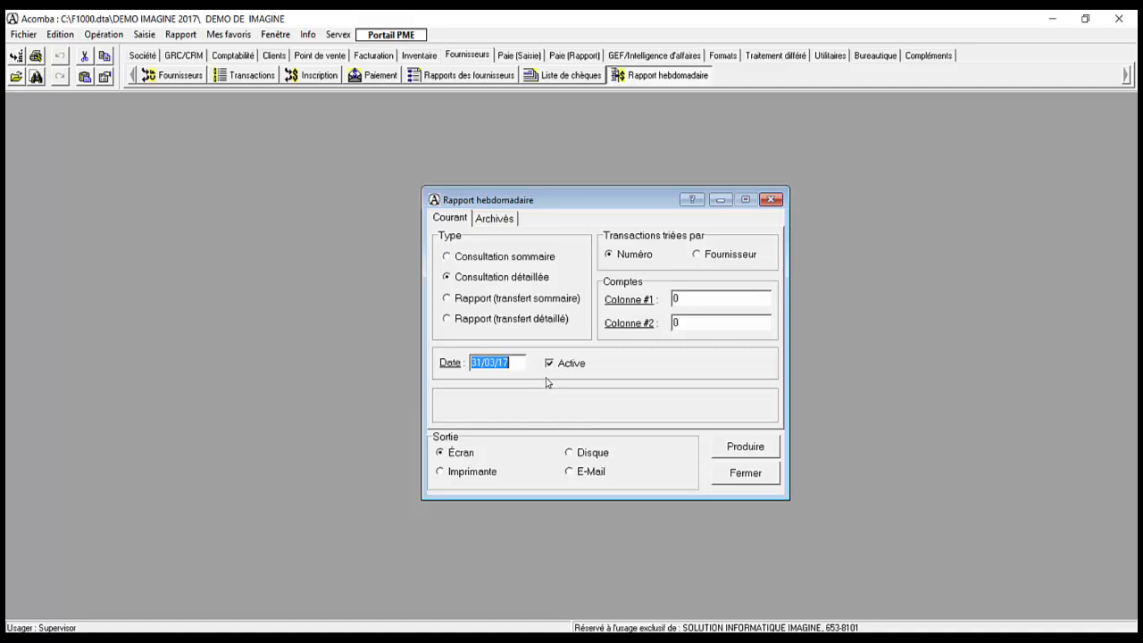
click(549, 364)
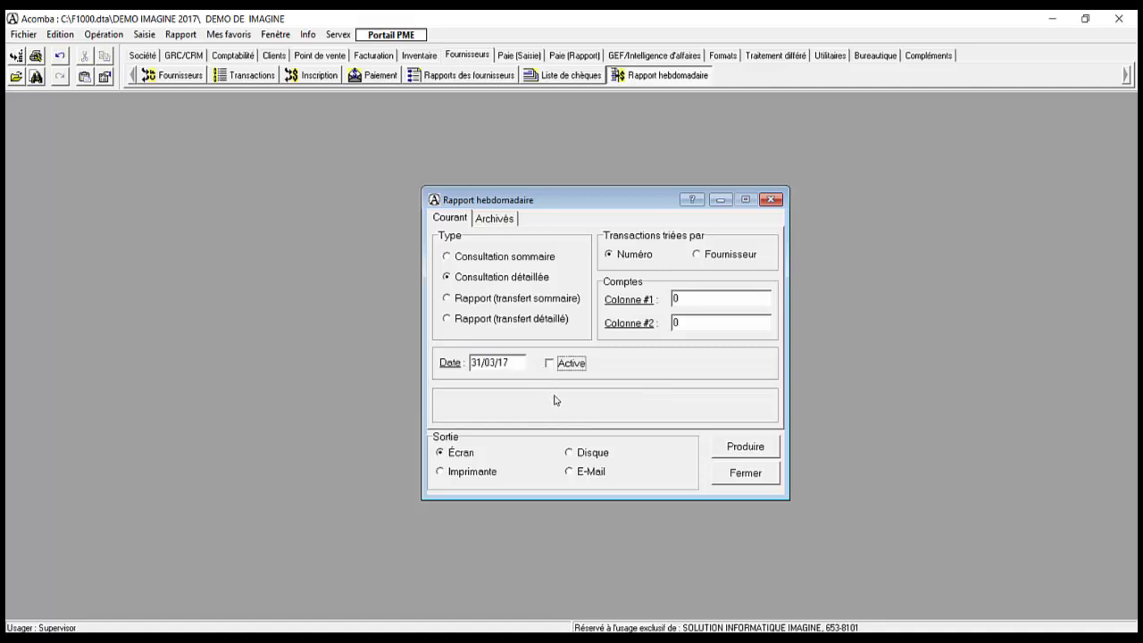
click(728, 446)
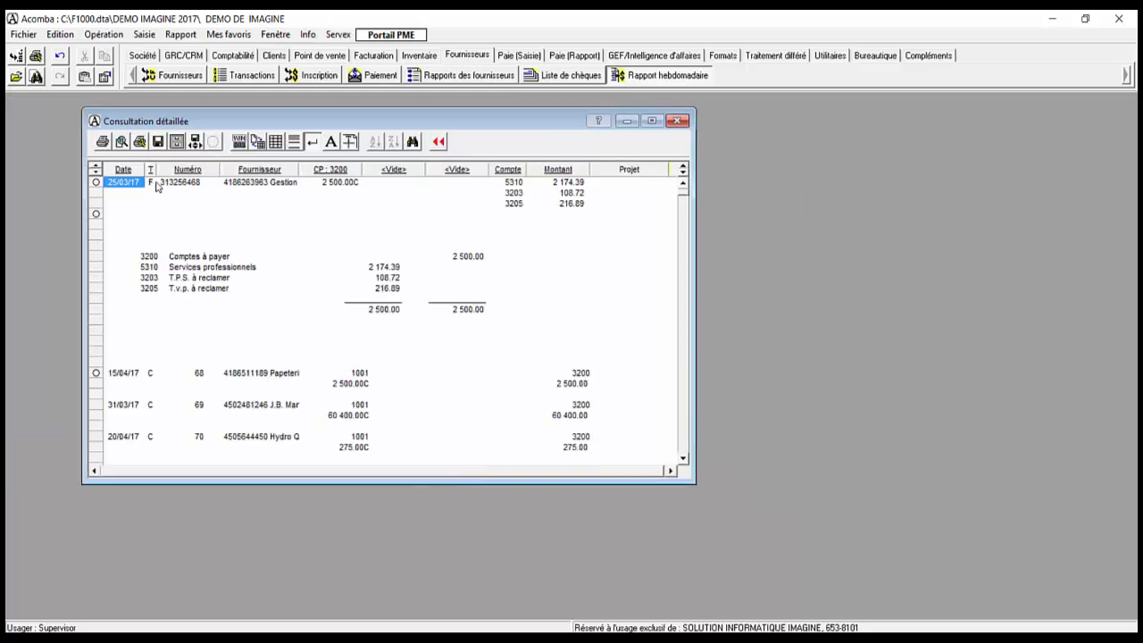
double_click(175, 189)
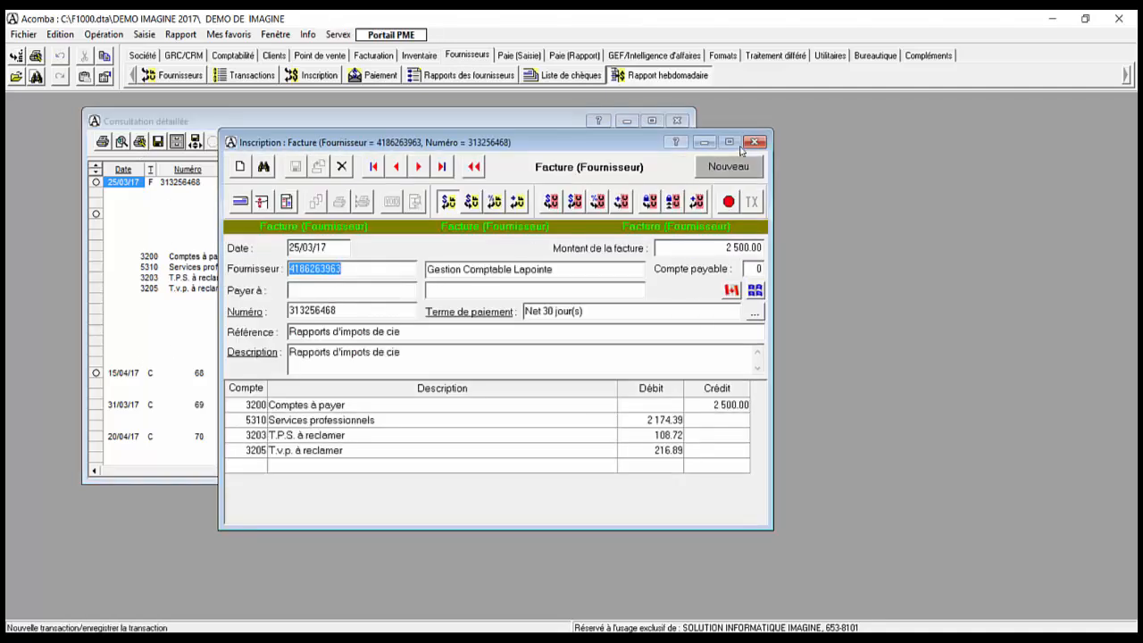
click(755, 144)
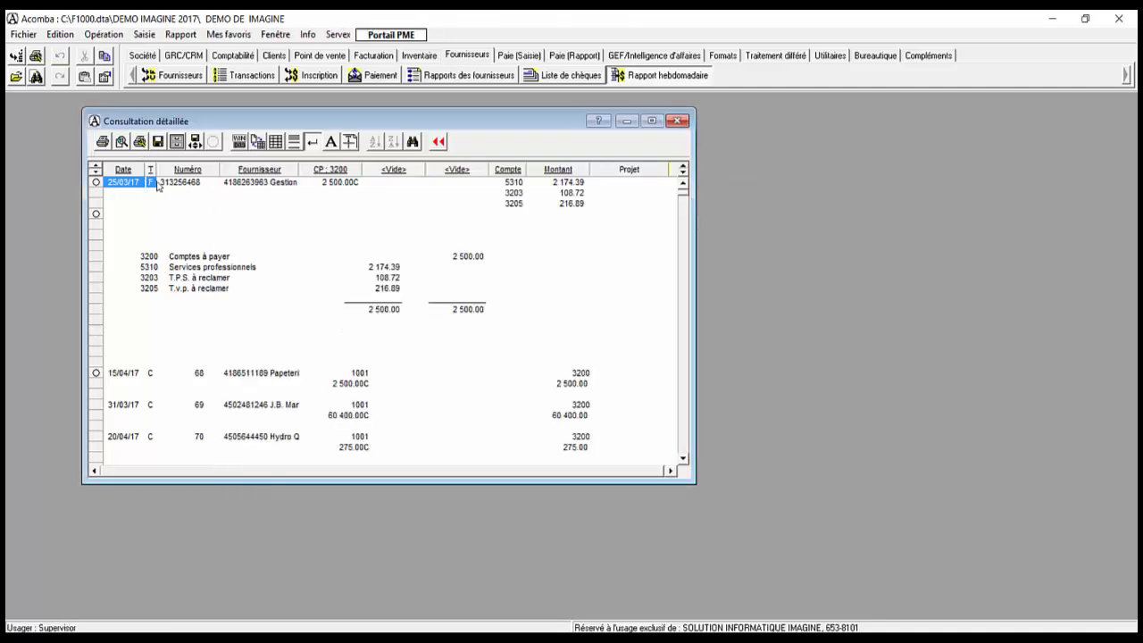
Step: Select the 15/04/17, 31/03/17 and 20/04/17 cheque entries in the report
click(130, 374)
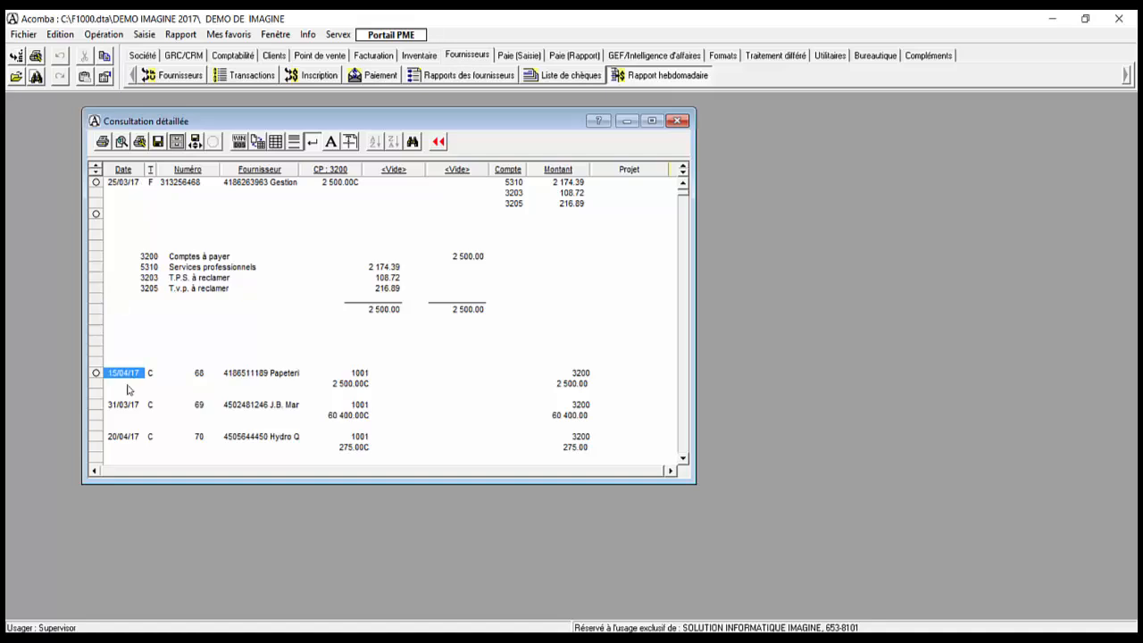
click(124, 407)
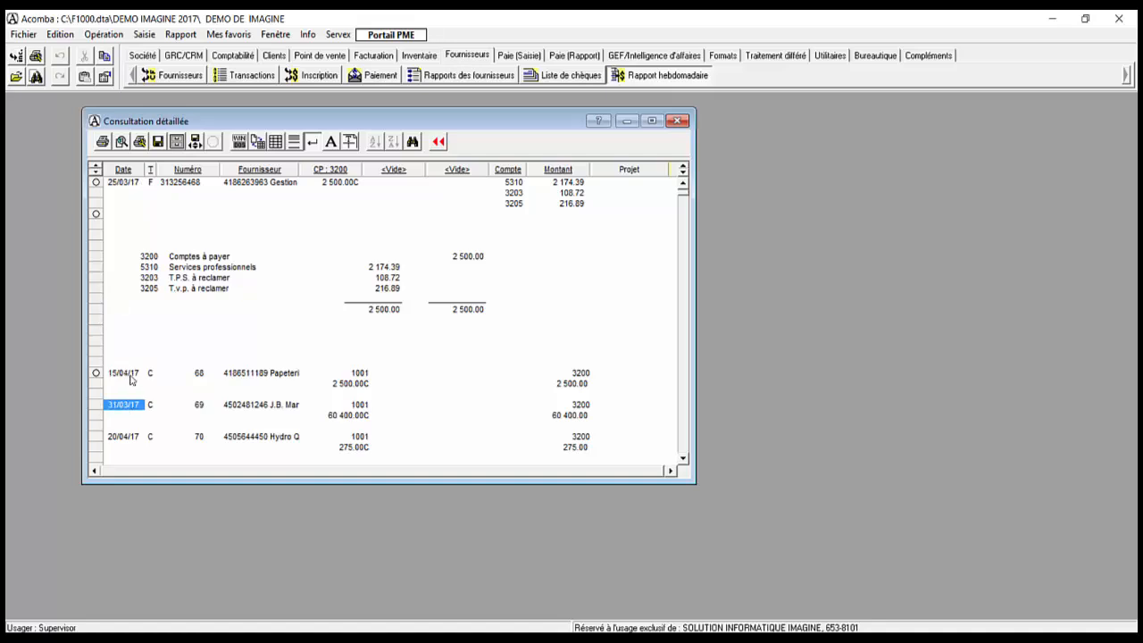
click(131, 377)
click(126, 436)
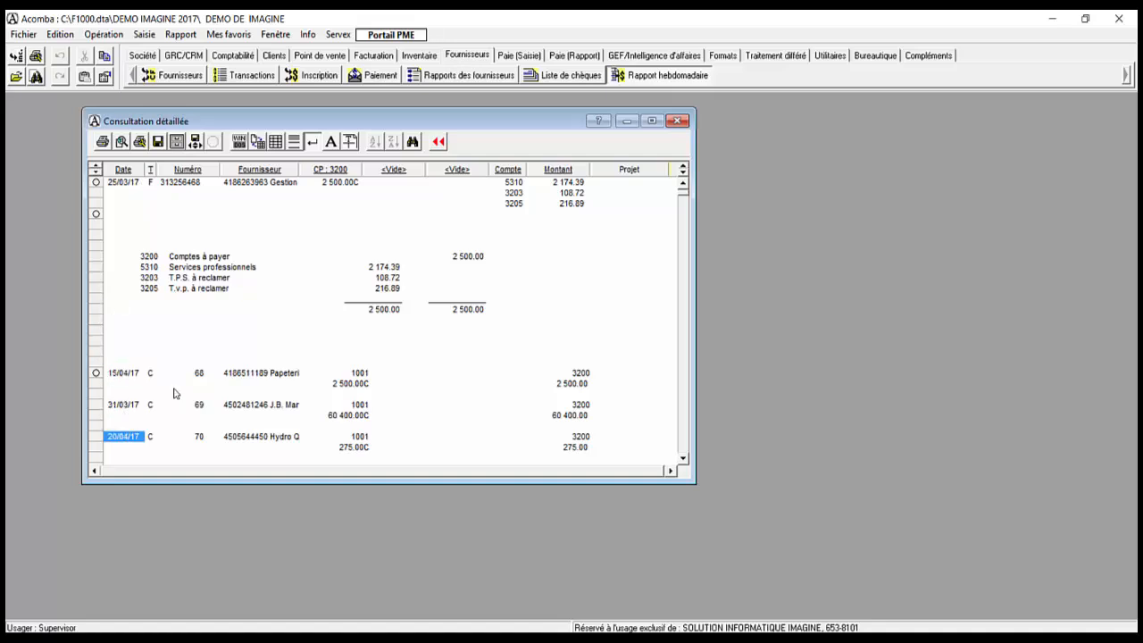
click(120, 376)
ctrl+click(115, 405)
ctrl+click(116, 437)
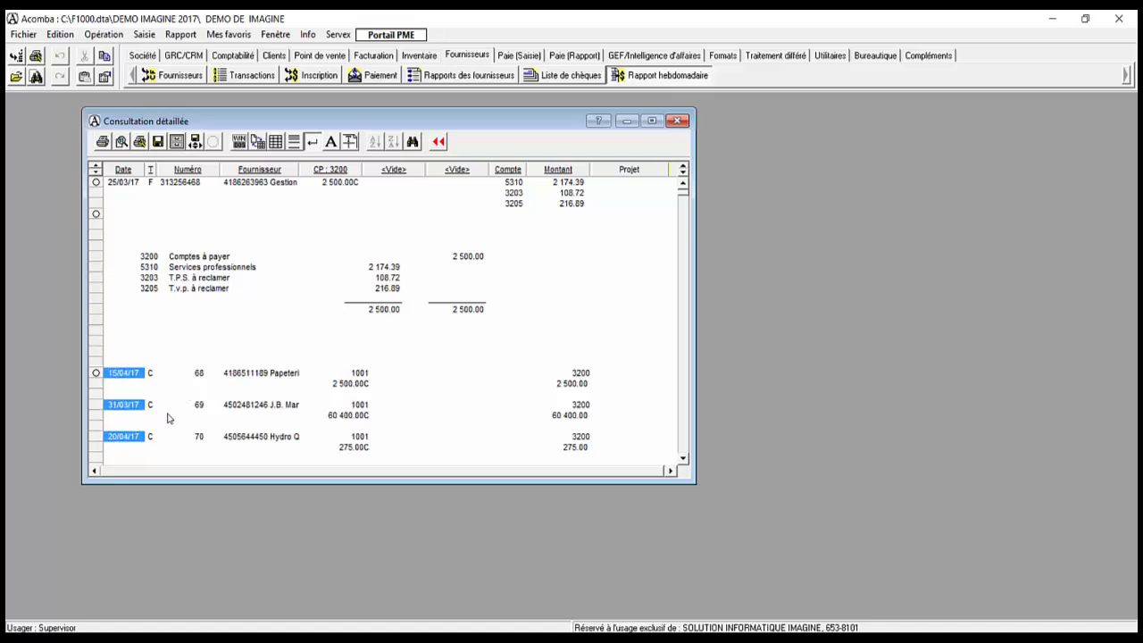
click(122, 407)
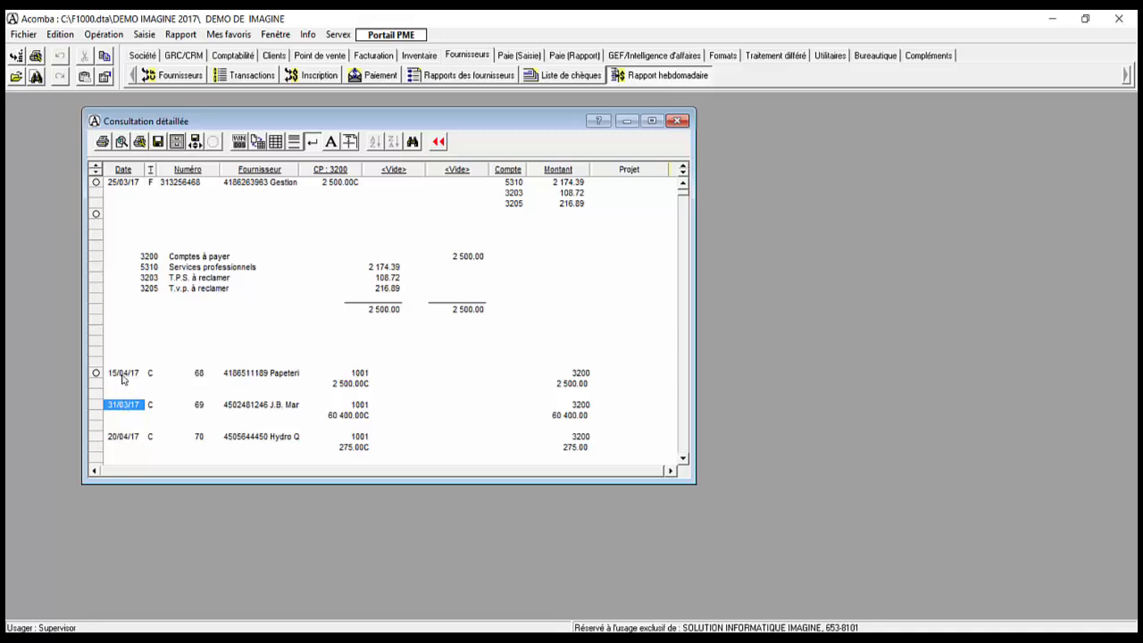
click(124, 376)
shift+click(125, 405)
shift+click(123, 436)
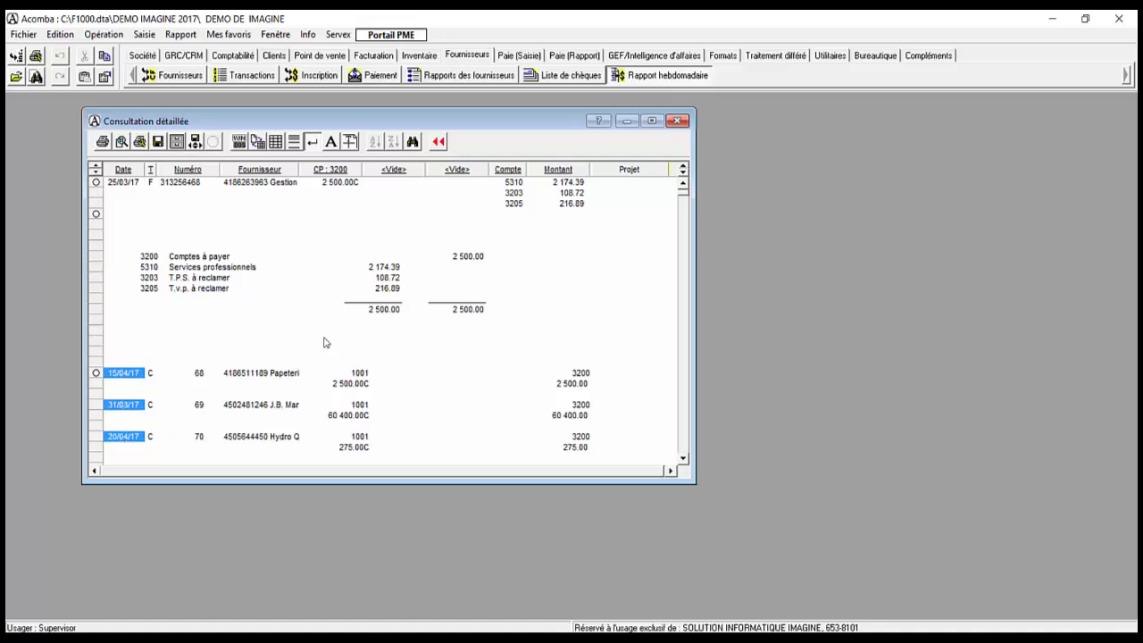
Step: Rerun the detailed consultation limited to active transactions, then return to its settings
click(438, 144)
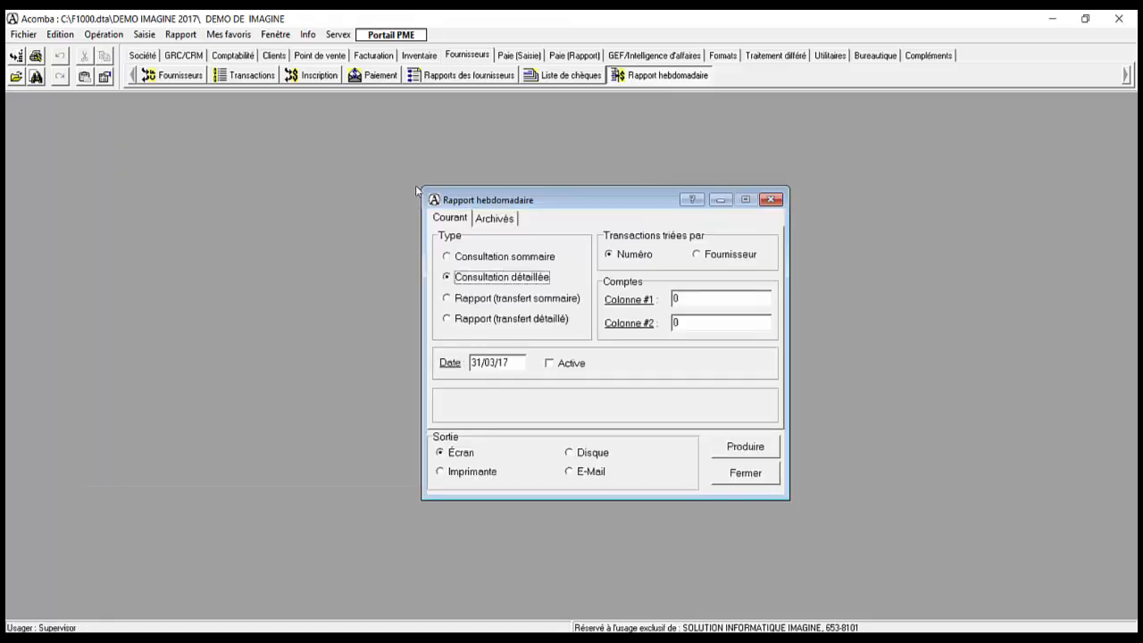
click(559, 368)
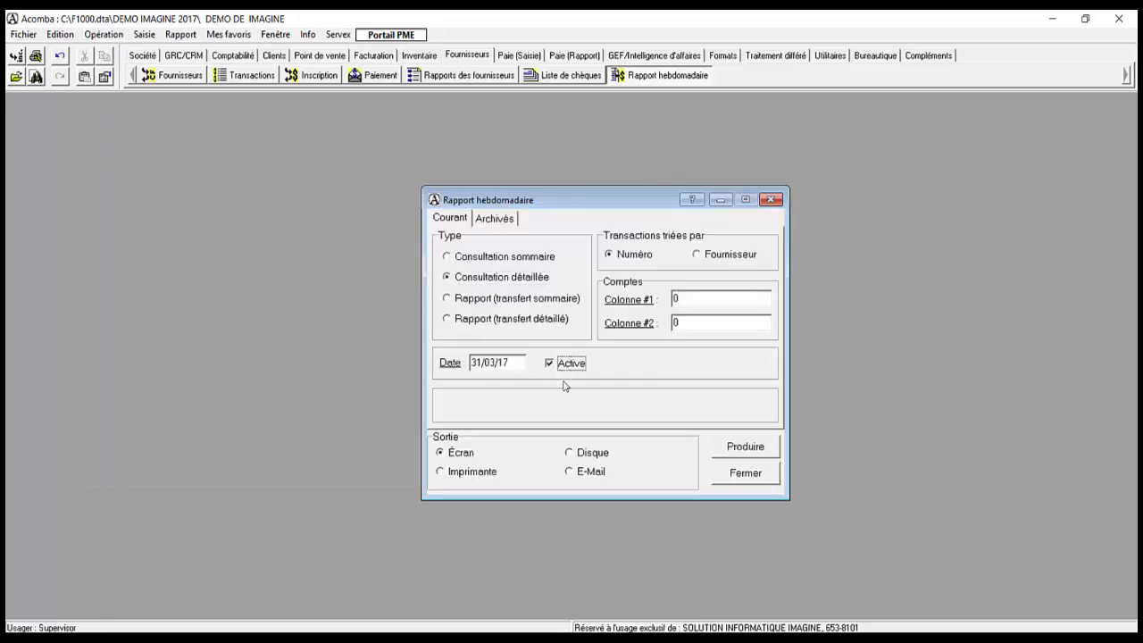
click(723, 452)
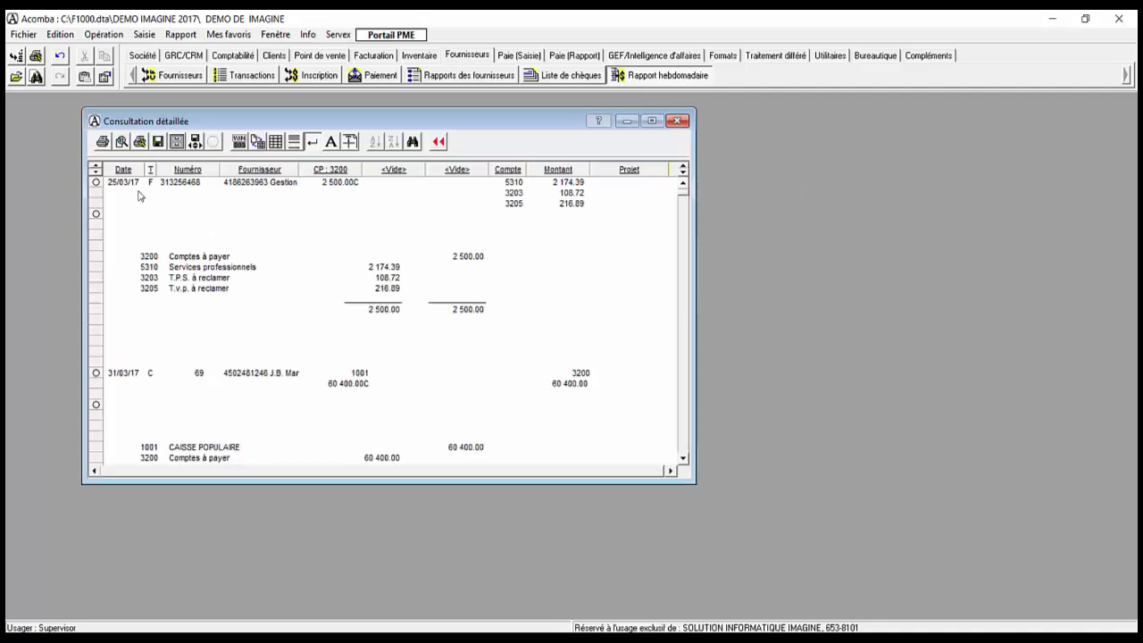
click(438, 142)
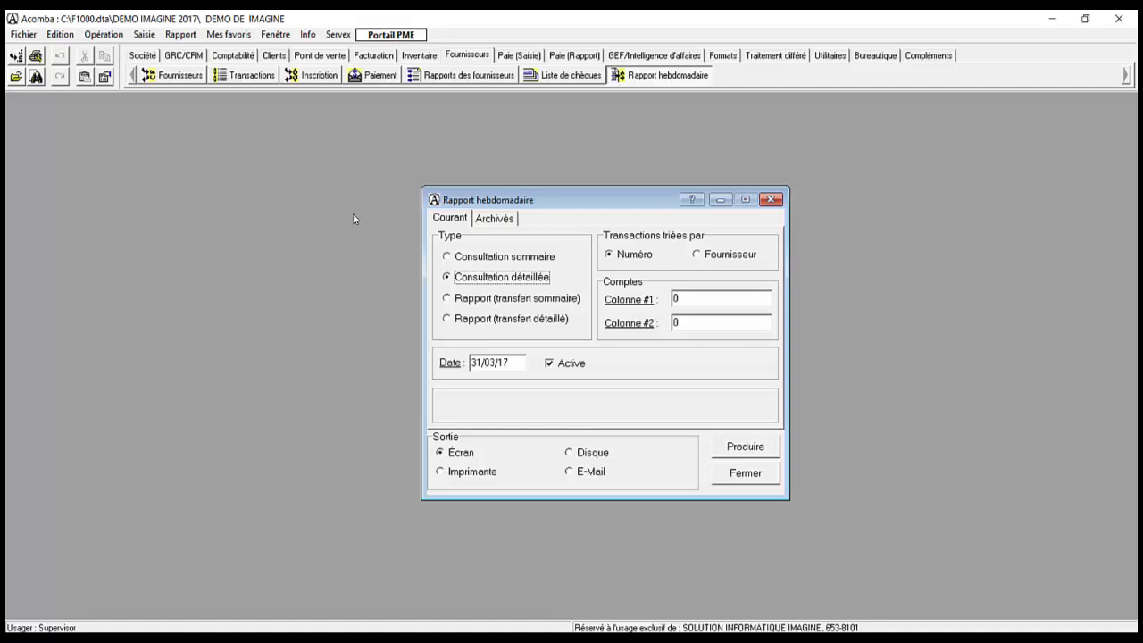
Step: Produce the weekly report as Rapport (transfert détaillé)
click(497, 327)
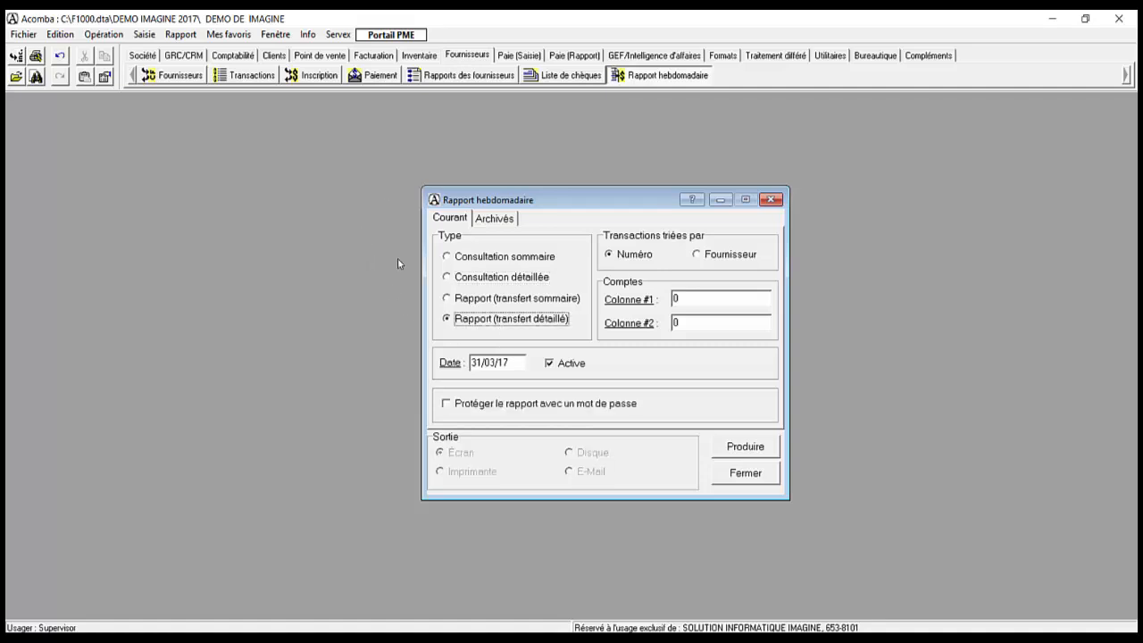
click(484, 280)
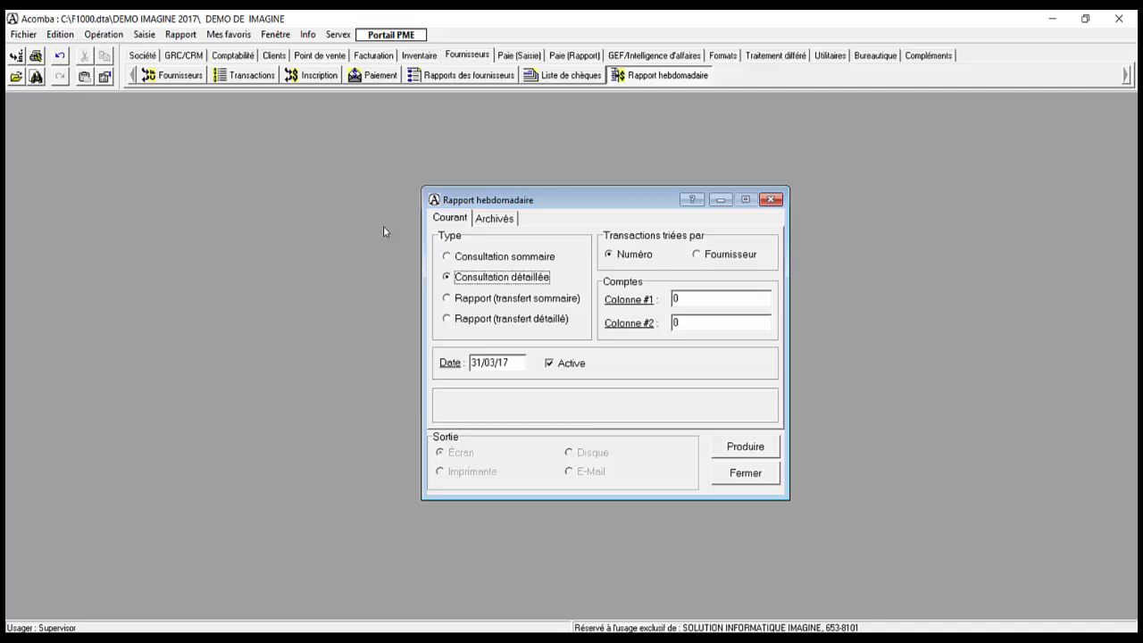
click(477, 321)
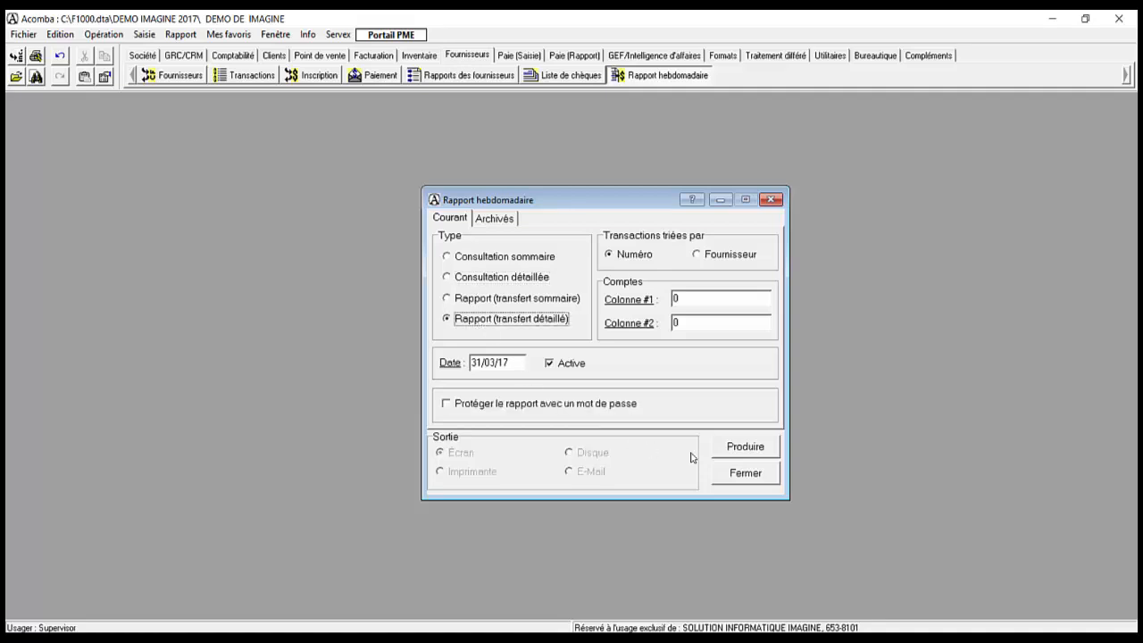
click(740, 452)
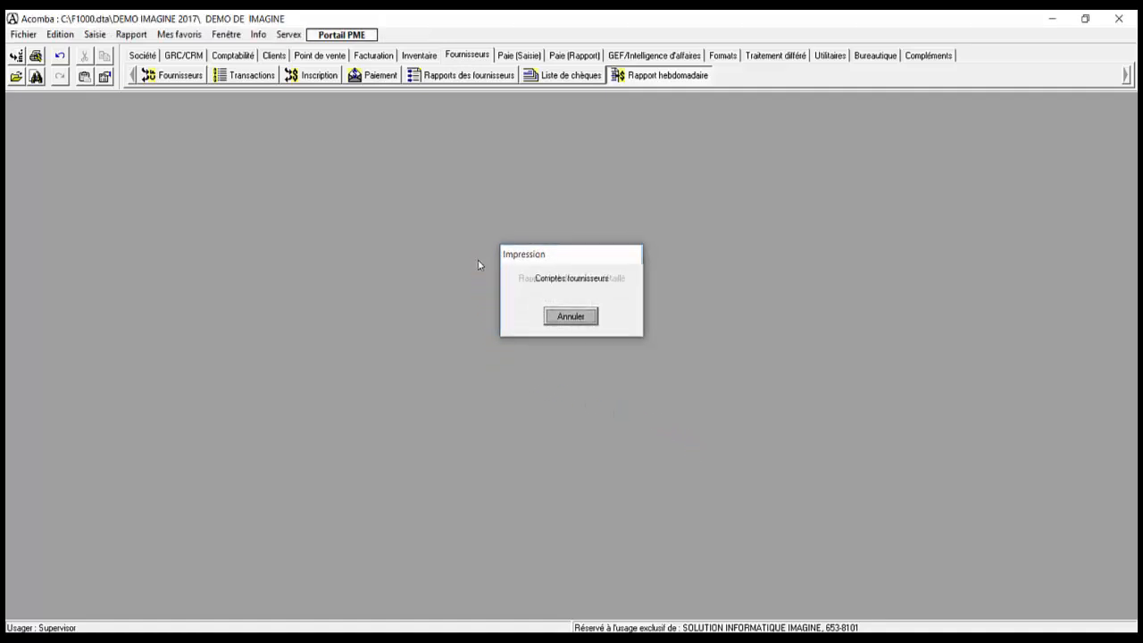
Step: Transfer the entries to the Comptabilité application in the current period (3)
drag(478, 310, 473, 344)
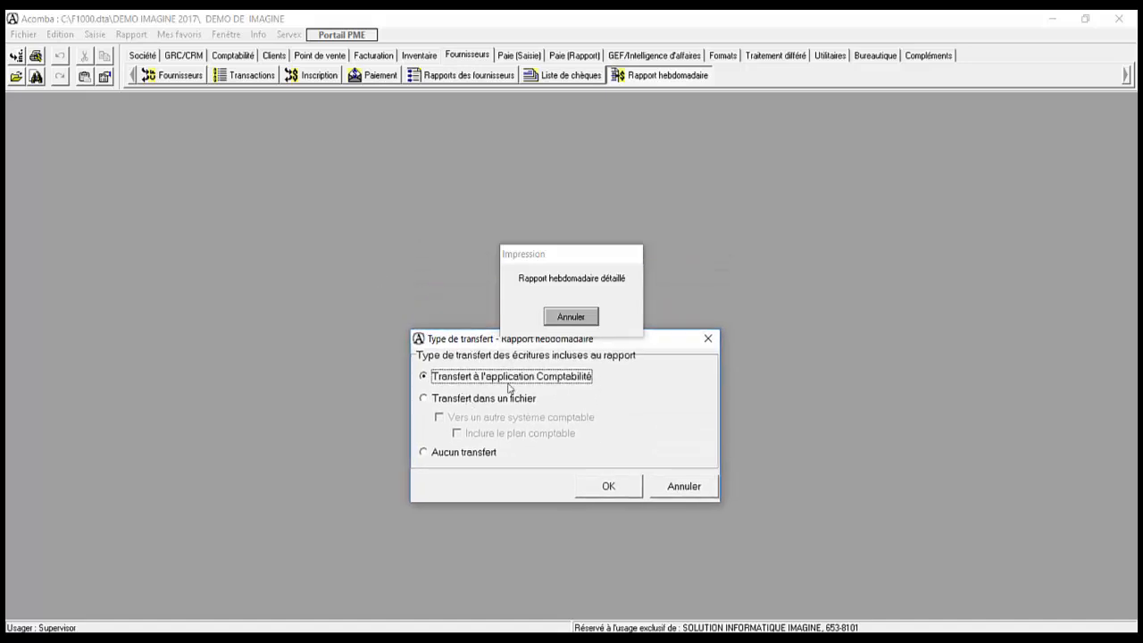
click(597, 487)
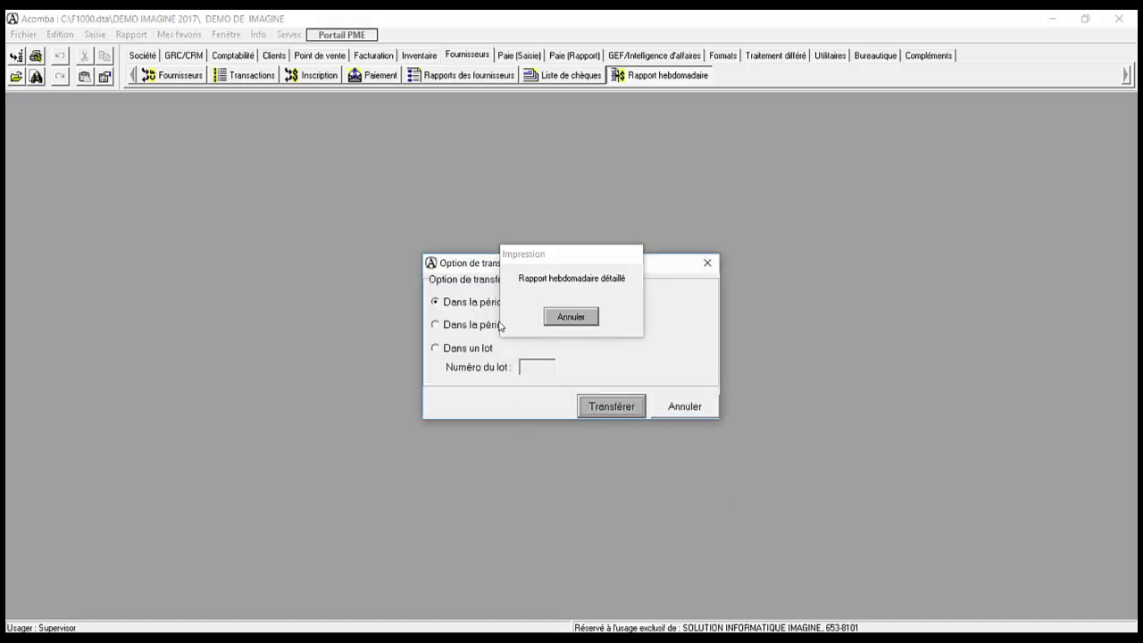
drag(477, 269, 453, 366)
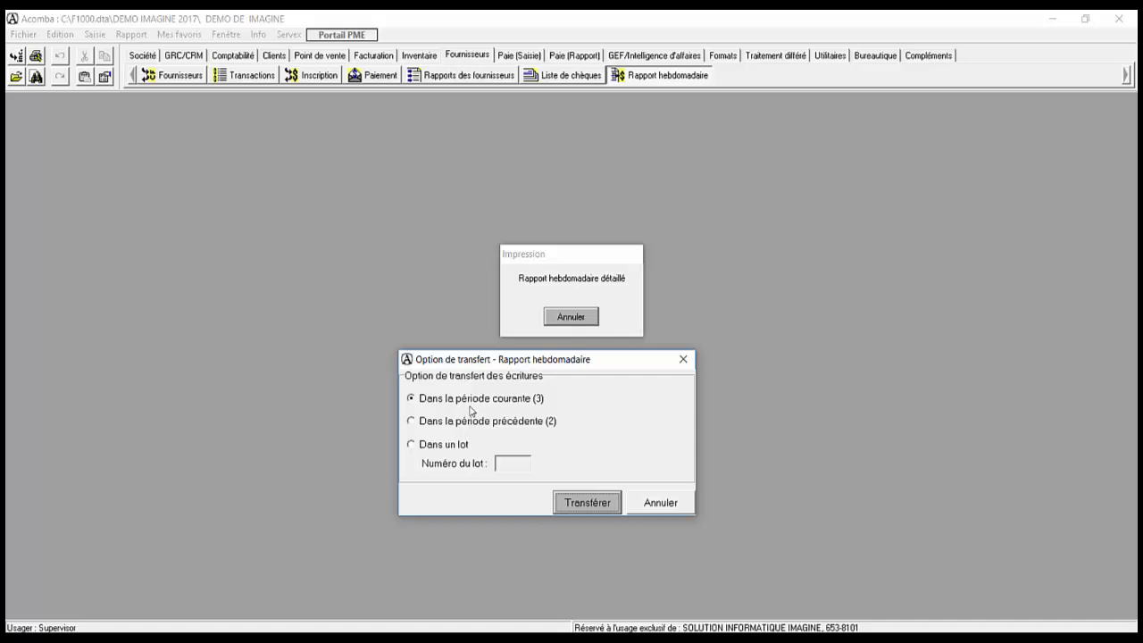
click(581, 505)
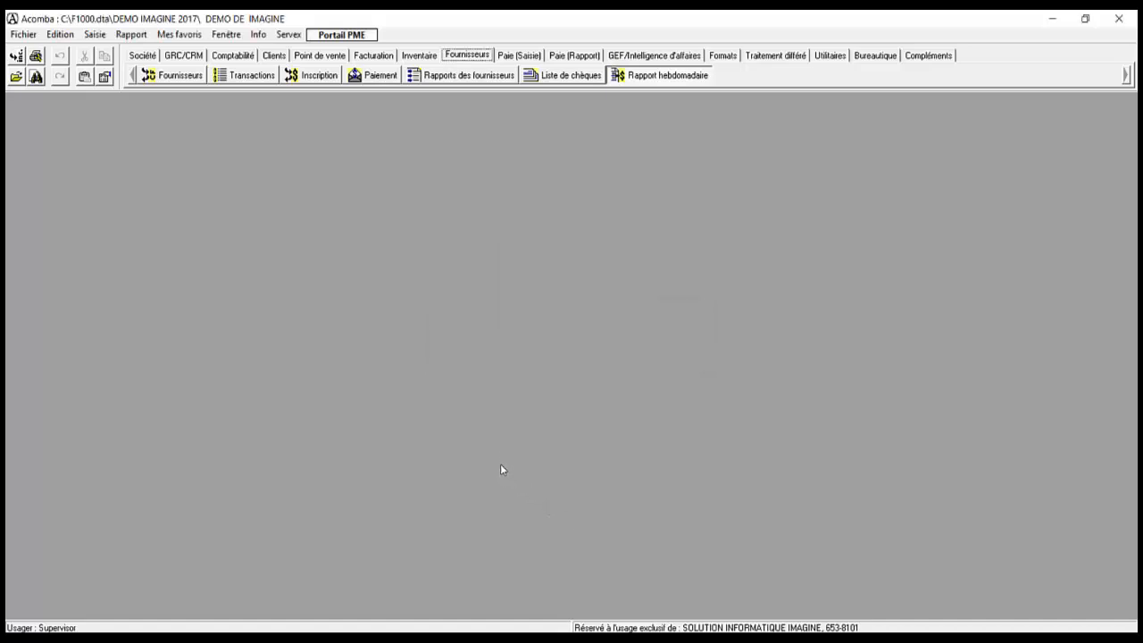
Step: Rerun the weekly supplier consultation to confirm it is cleared, then close its settings
click(630, 76)
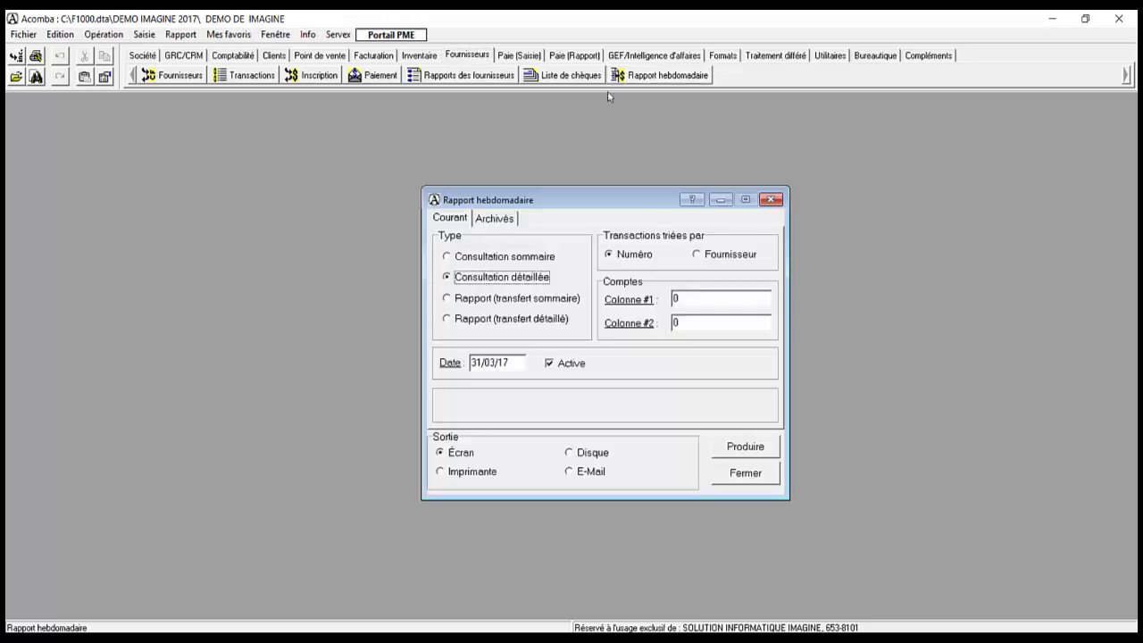
click(727, 447)
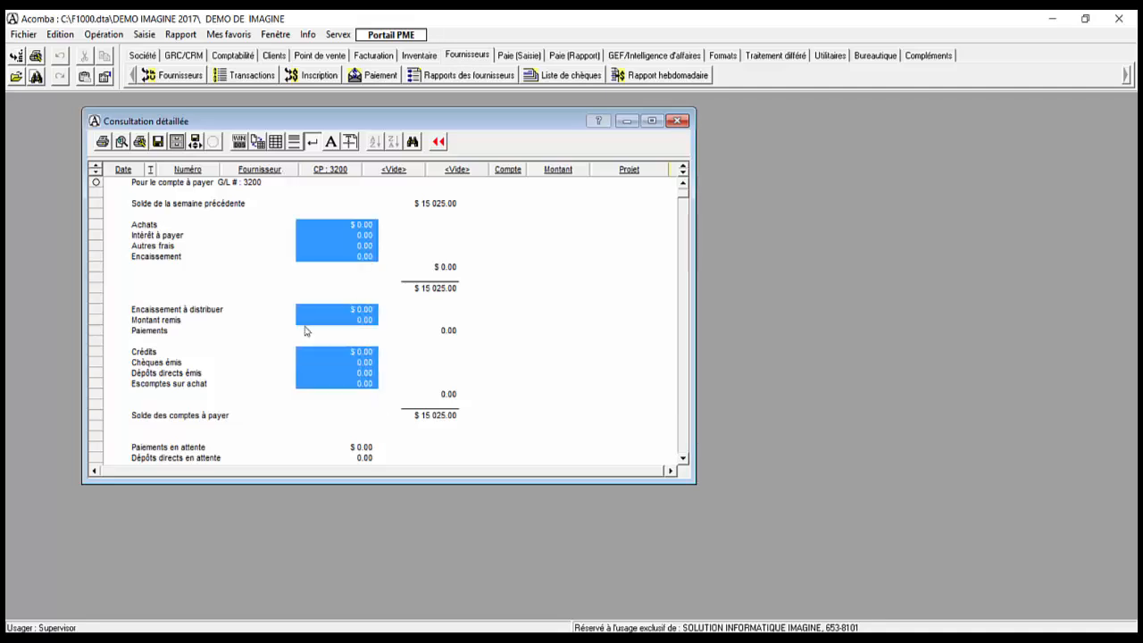
click(438, 141)
key(Escape)
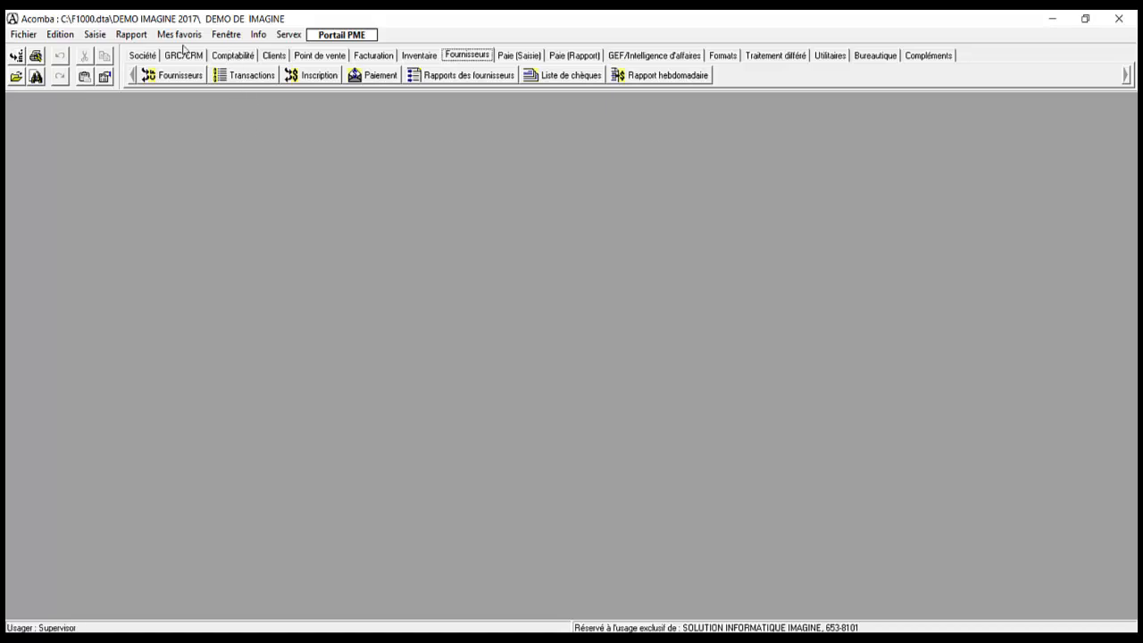
Step: Browse the accounting Transactions list, including the 25/03/17 entry and cheque 69, then close it
click(228, 55)
click(231, 79)
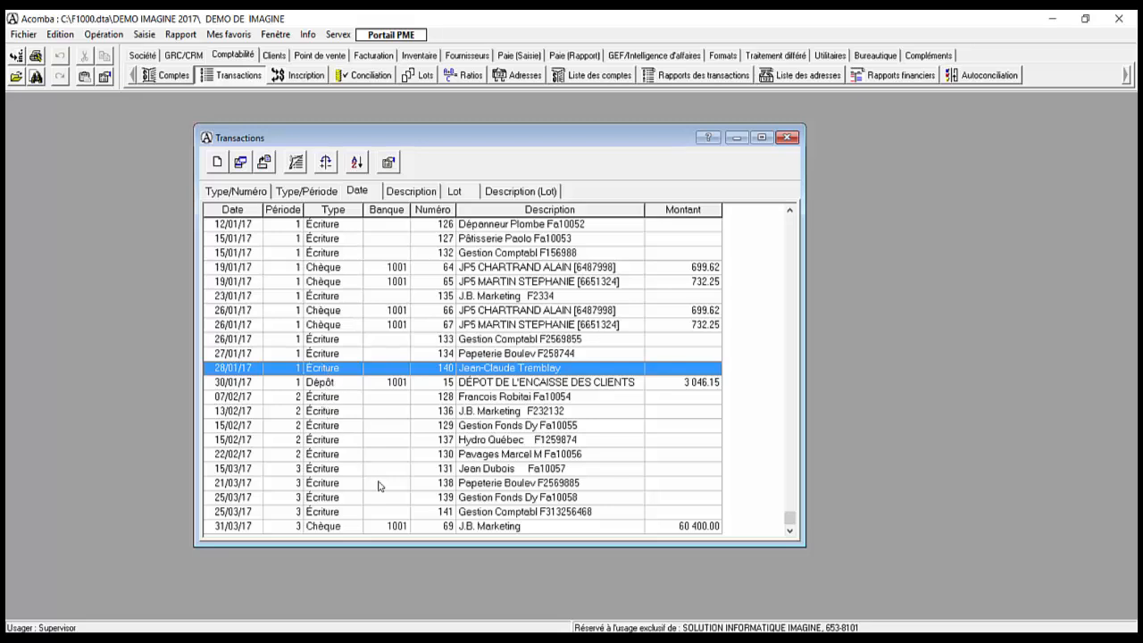
click(291, 527)
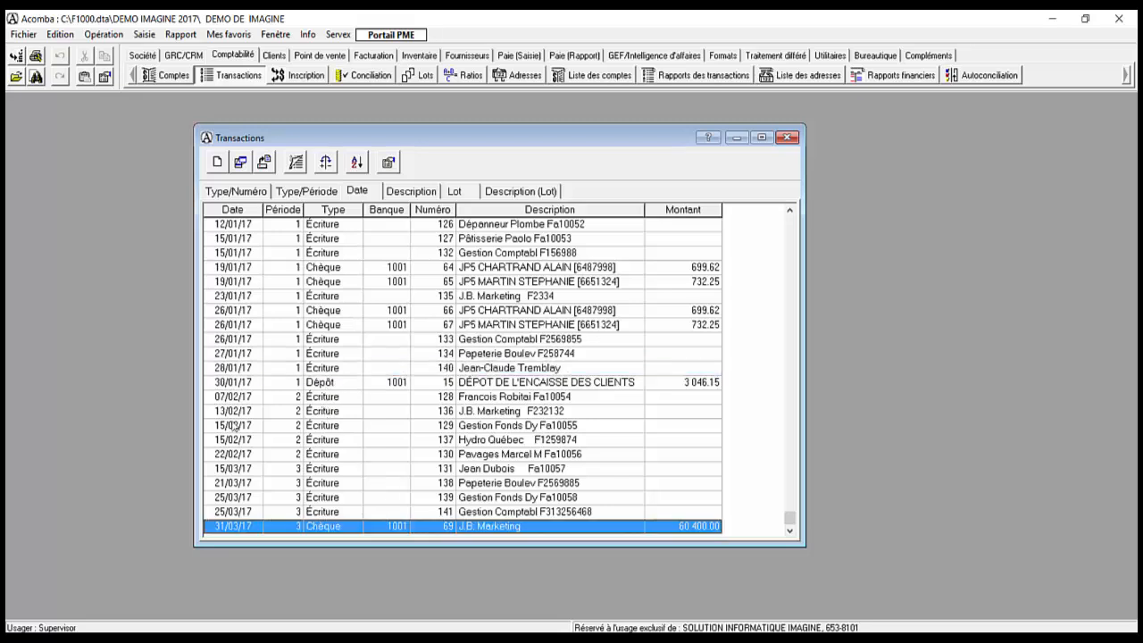
click(291, 498)
click(287, 485)
click(284, 470)
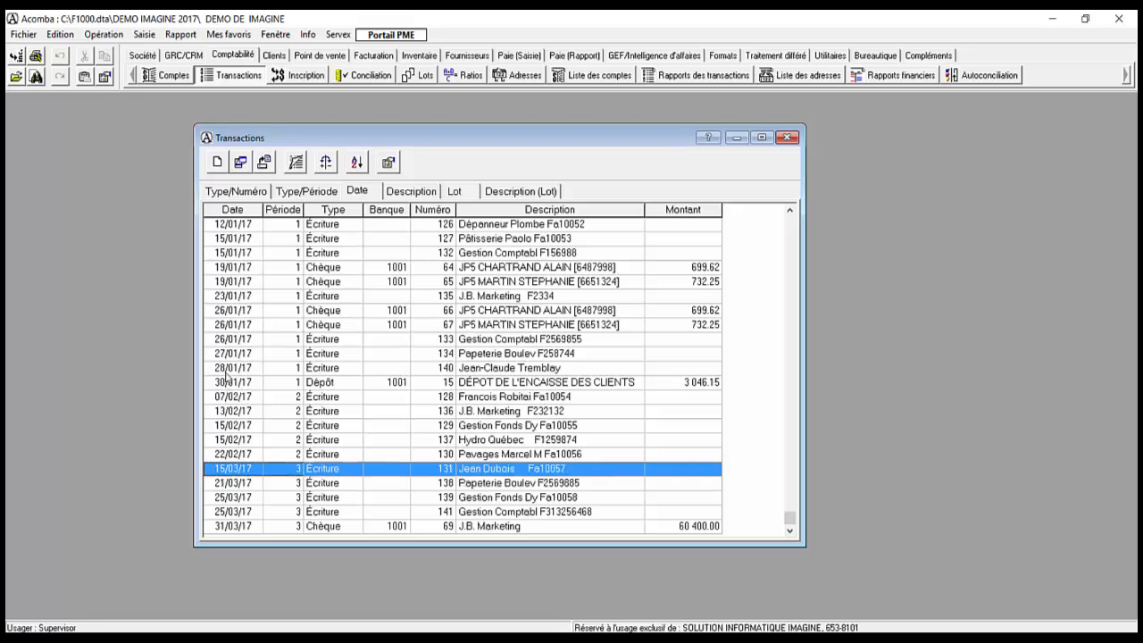
click(286, 440)
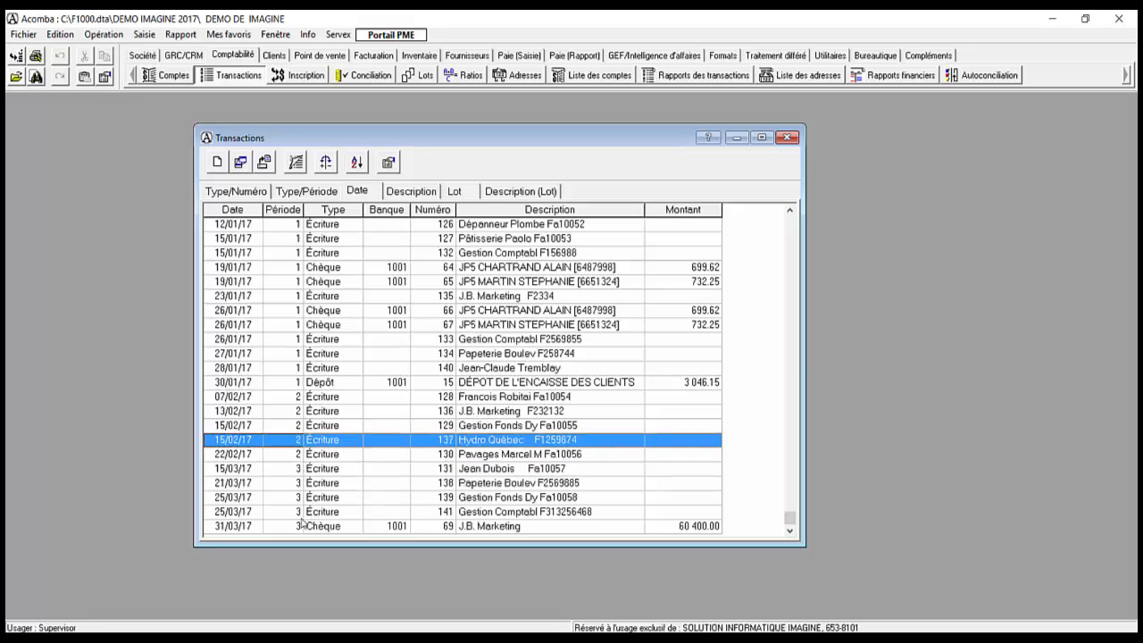
click(263, 484)
click(258, 512)
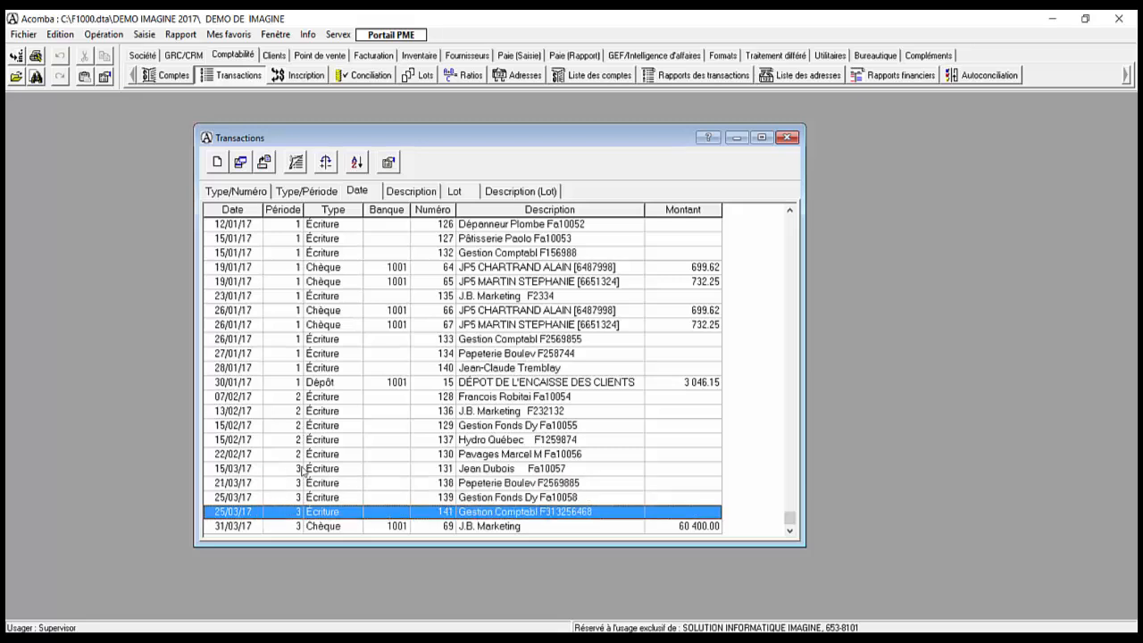
click(787, 137)
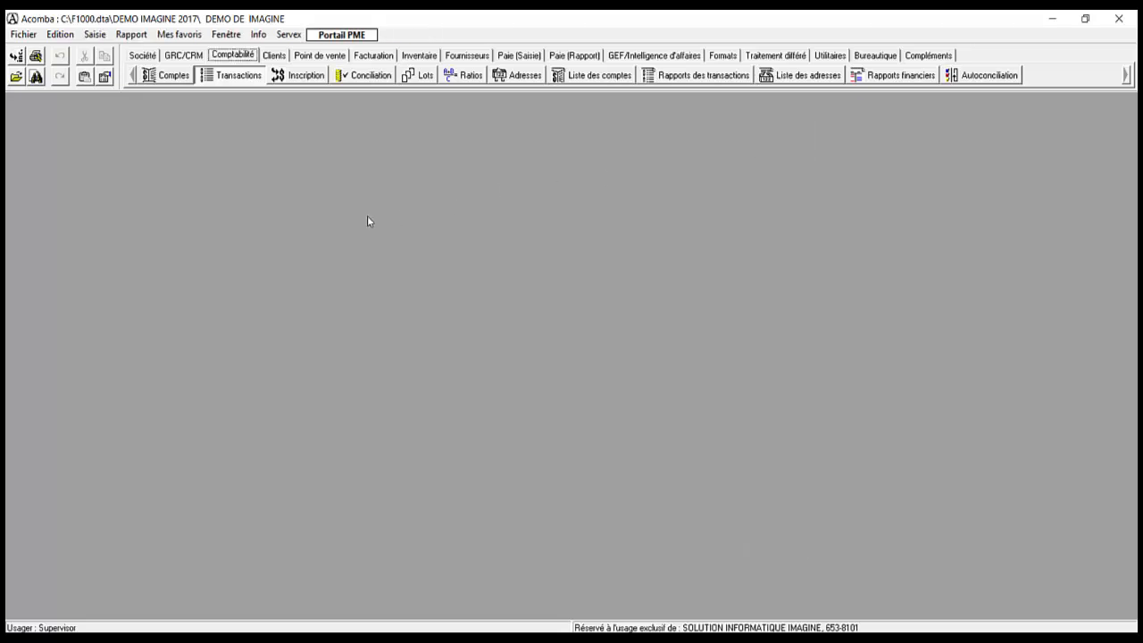